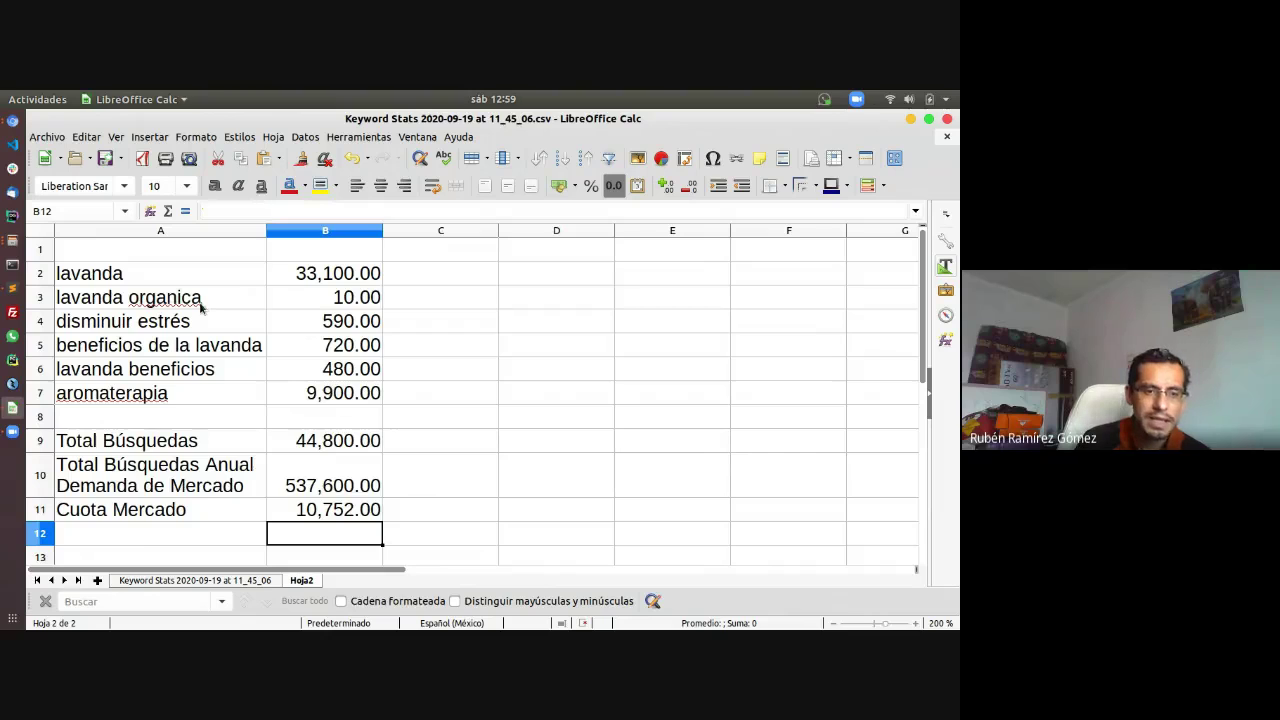
- Review the Cuota Mercado label and the formula behind its value on Hoja2
{"action": "left_click", "coordinate": [237, 512]}
{"action": "left_click", "coordinate": [346, 518]}
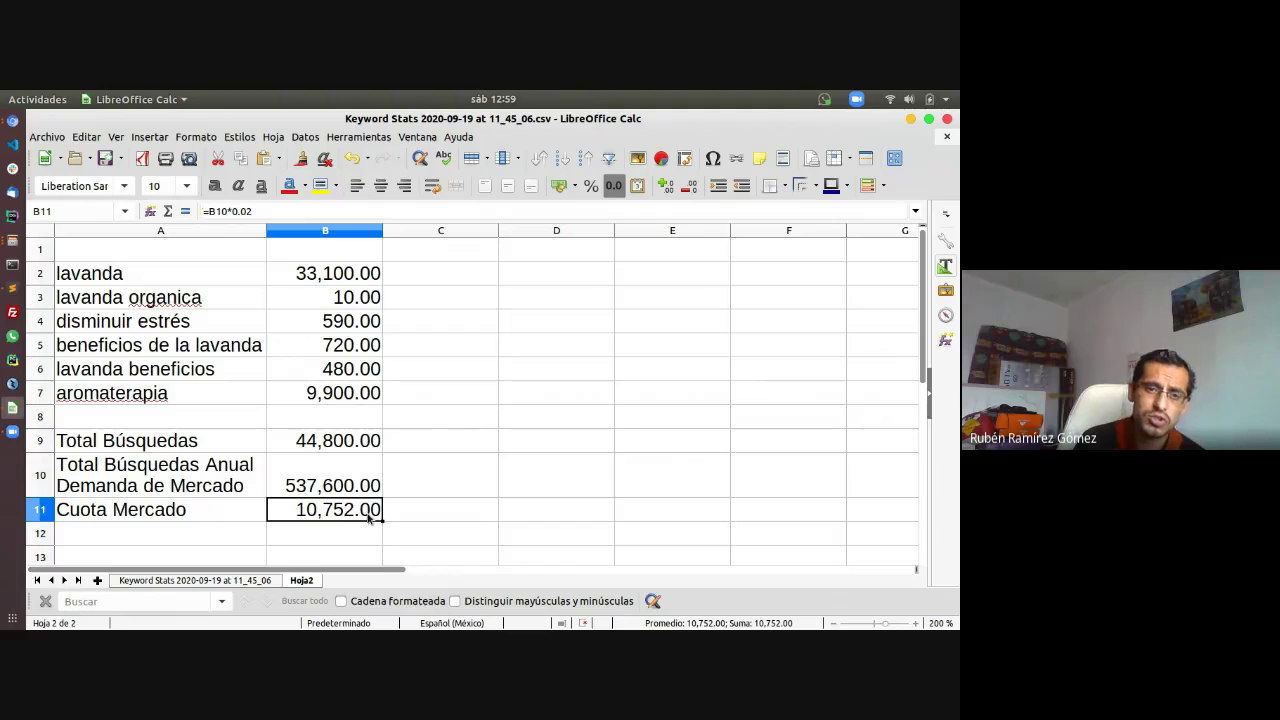
{"action": "left_click", "coordinate": [150, 534]}
- Switch to the Google Slides presentation and review the Visitas and Tasa de Conversión points on the Estimación de Rentabilidad slide
{"action": "key", "text": "alt+Tab"}
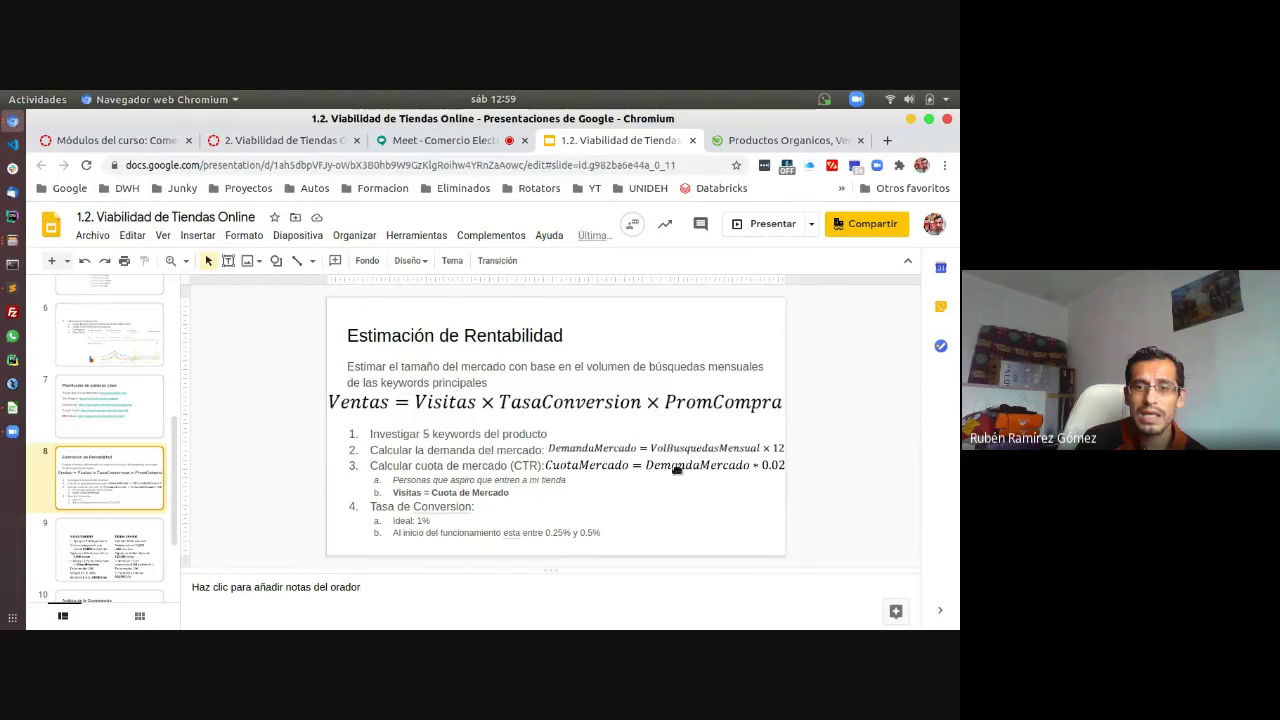
{"action": "double_click", "coordinate": [405, 492]}
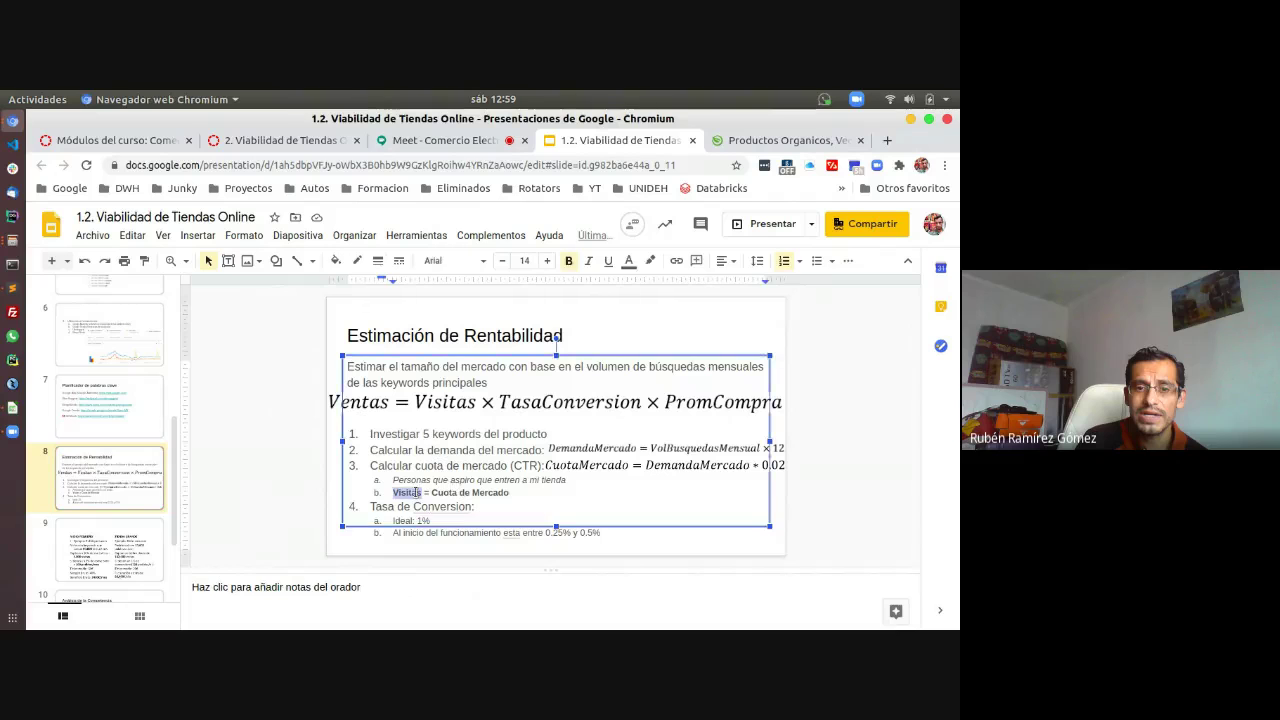
{"action": "left_click", "coordinate": [482, 536]}
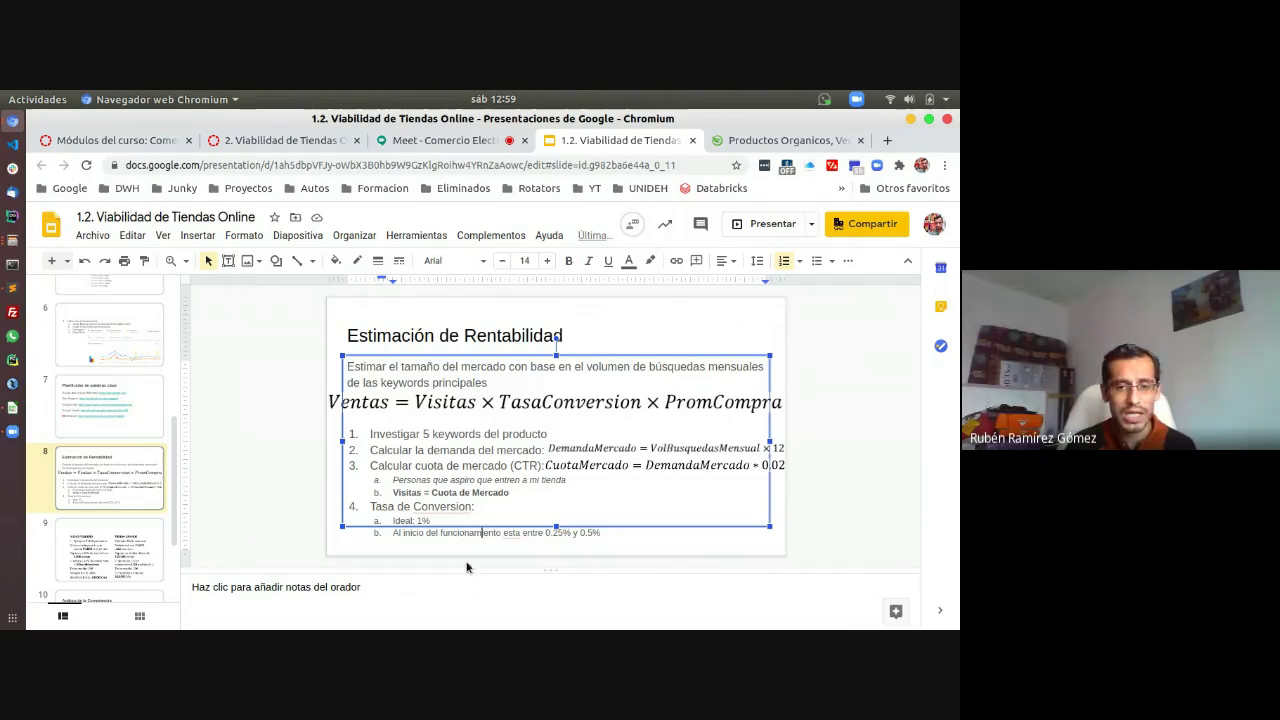
{"action": "left_click", "coordinate": [262, 514]}
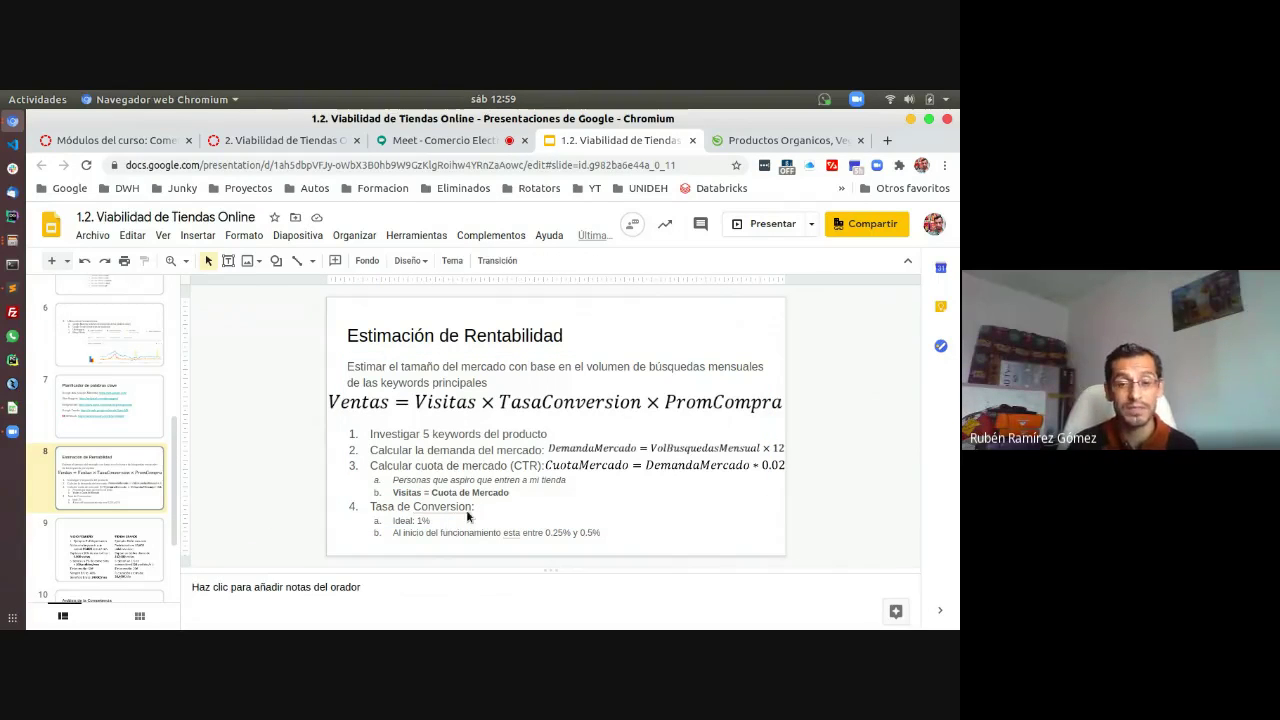
- Switch back to LibreOffice Calc and enter the label VENTAS in cell A12, below Cuota Mercado
{"action": "key", "text": "alt+Tab"}
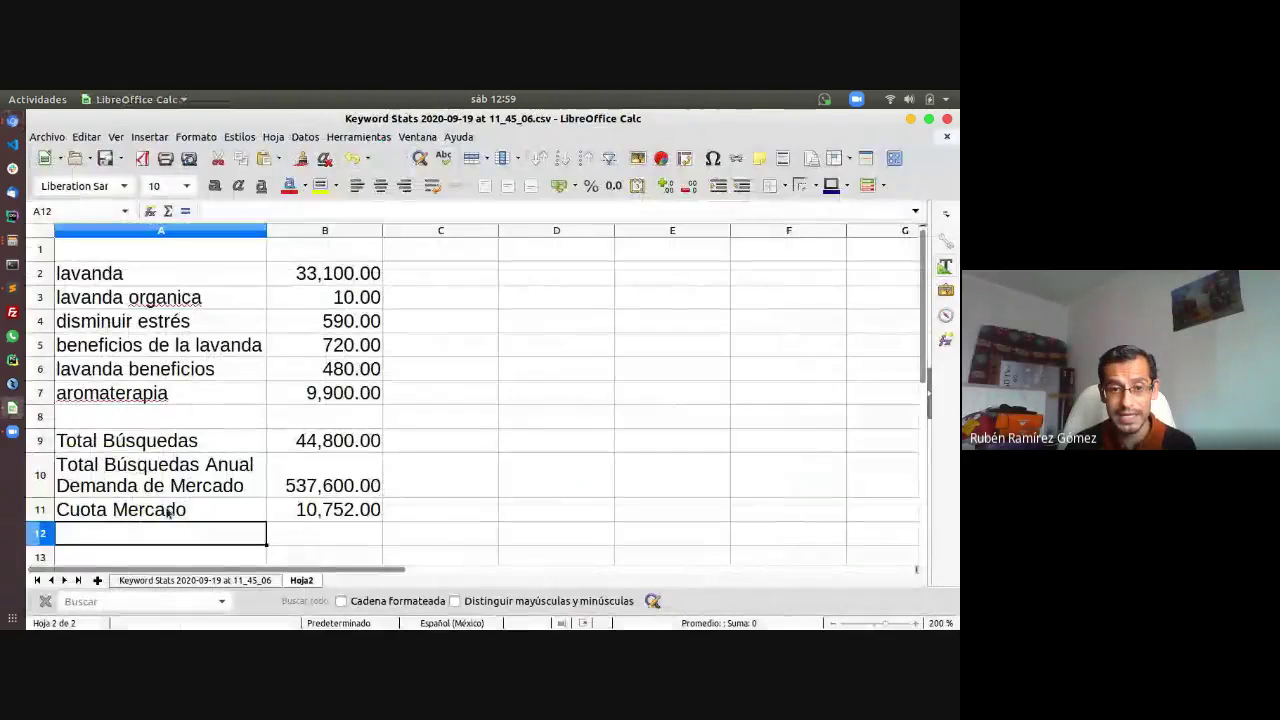
{"action": "left_click", "coordinate": [342, 512]}
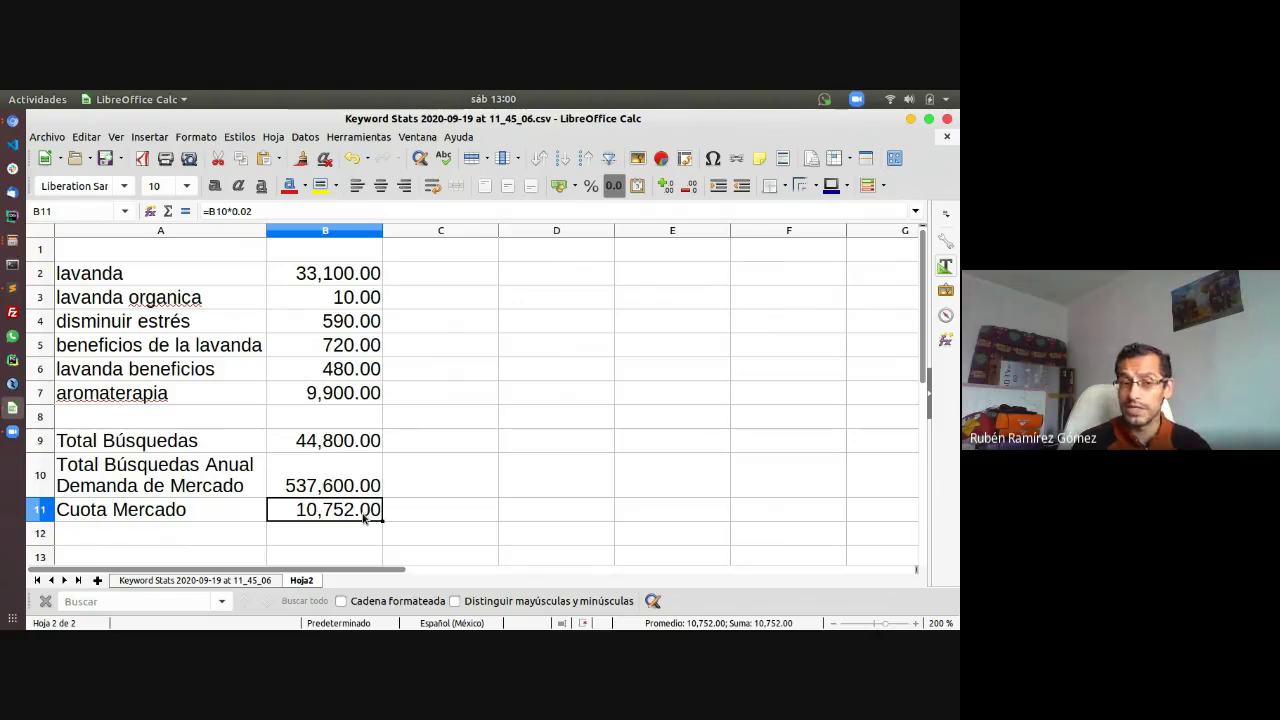
{"action": "left_click", "coordinate": [223, 543]}
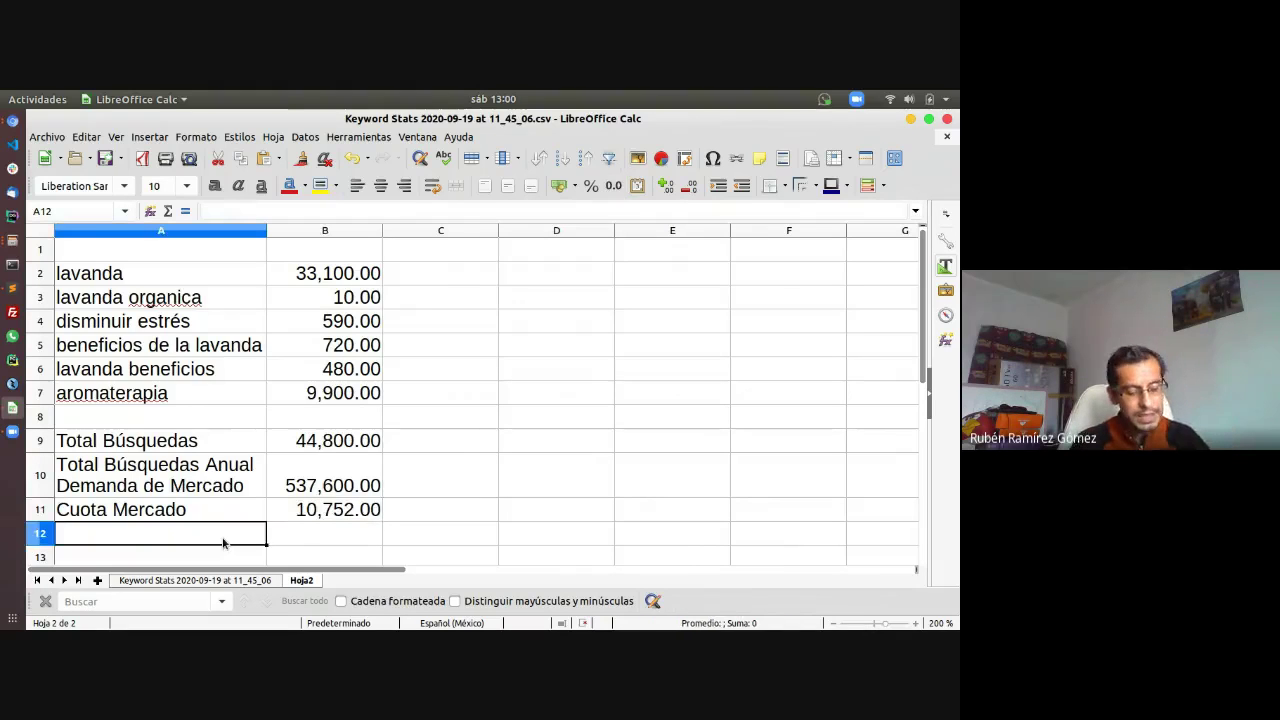
{"action": "key", "text": "alt+Tab"}
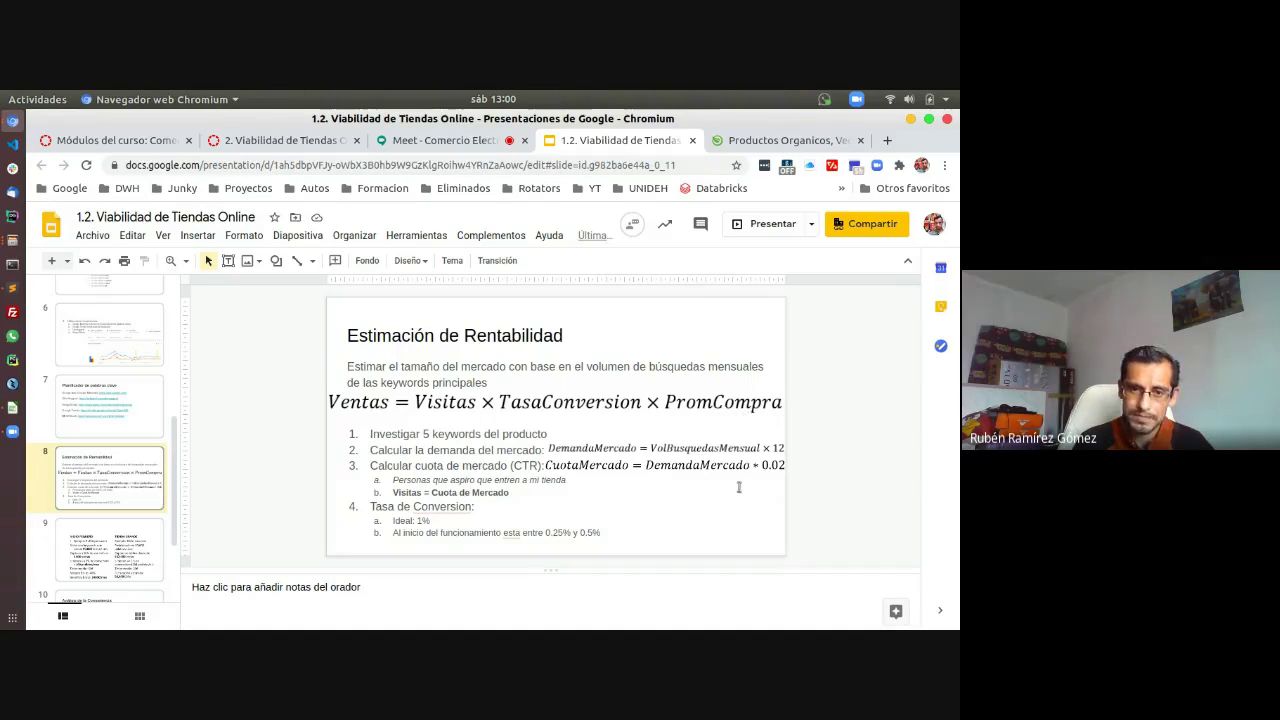
{"action": "key", "text": "alt+Tab"}
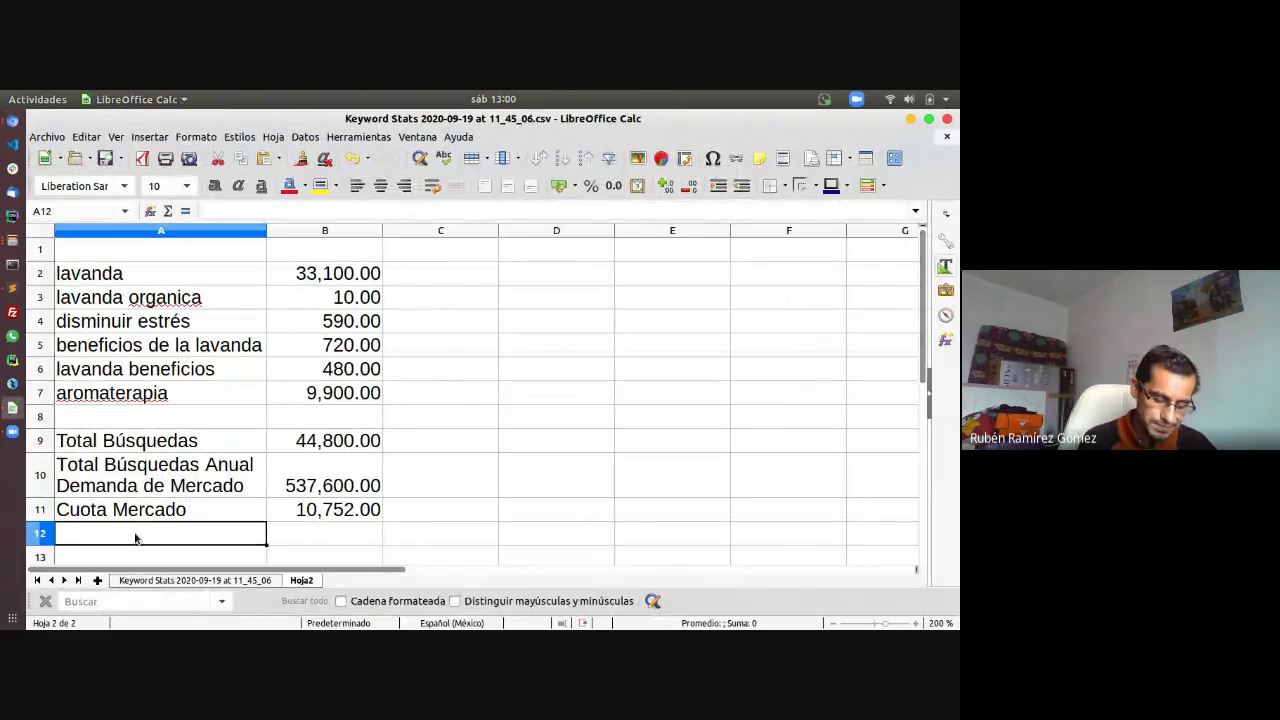
{"action": "type", "text": "VENT"}
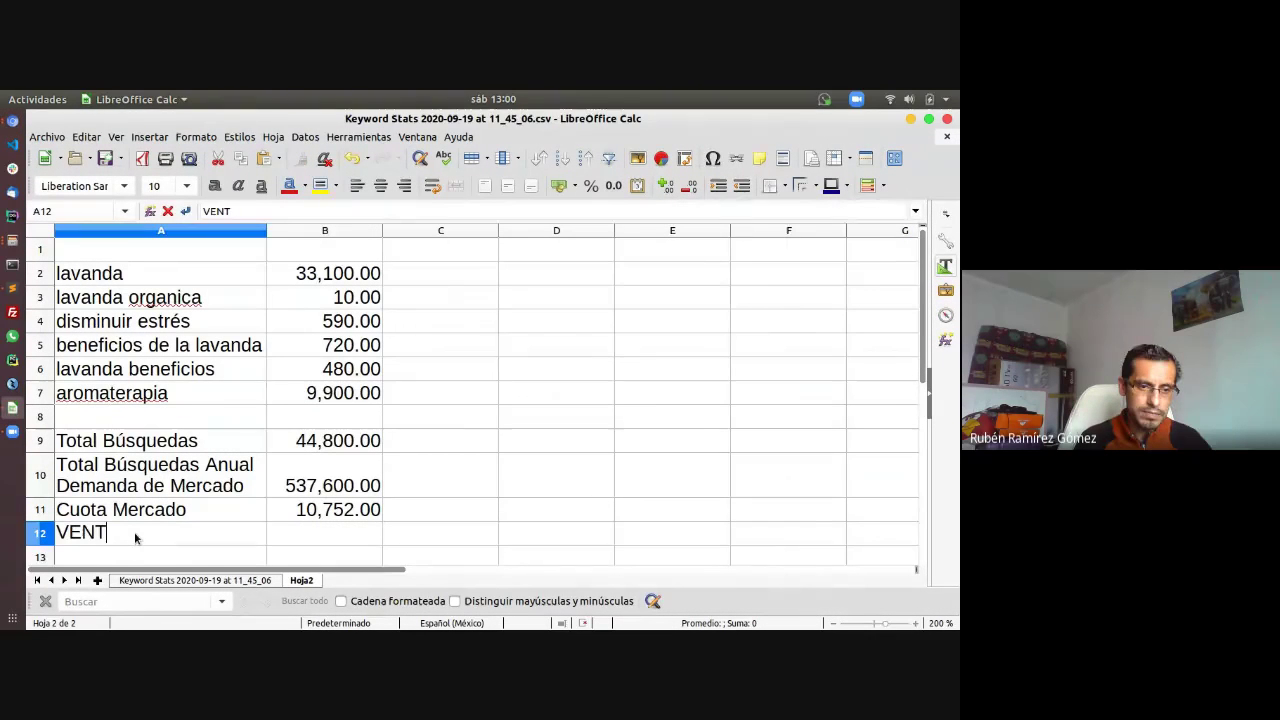
{"action": "type", "text": "AS"}
{"action": "key", "text": "Tab"}
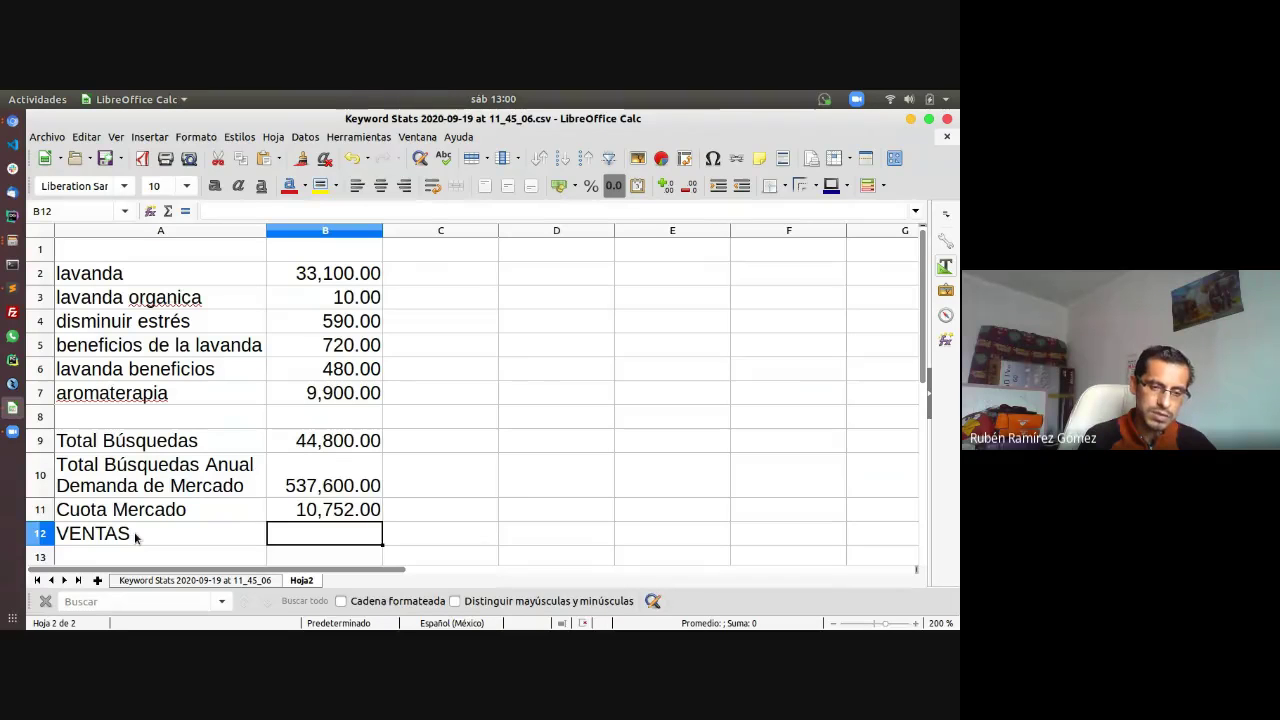
- Begin the VENTAS formula in B12 with =B11*0.005*, leaving it open for the average purchase factor
{"action": "type", "text": "="}
{"action": "key", "text": "Up"}
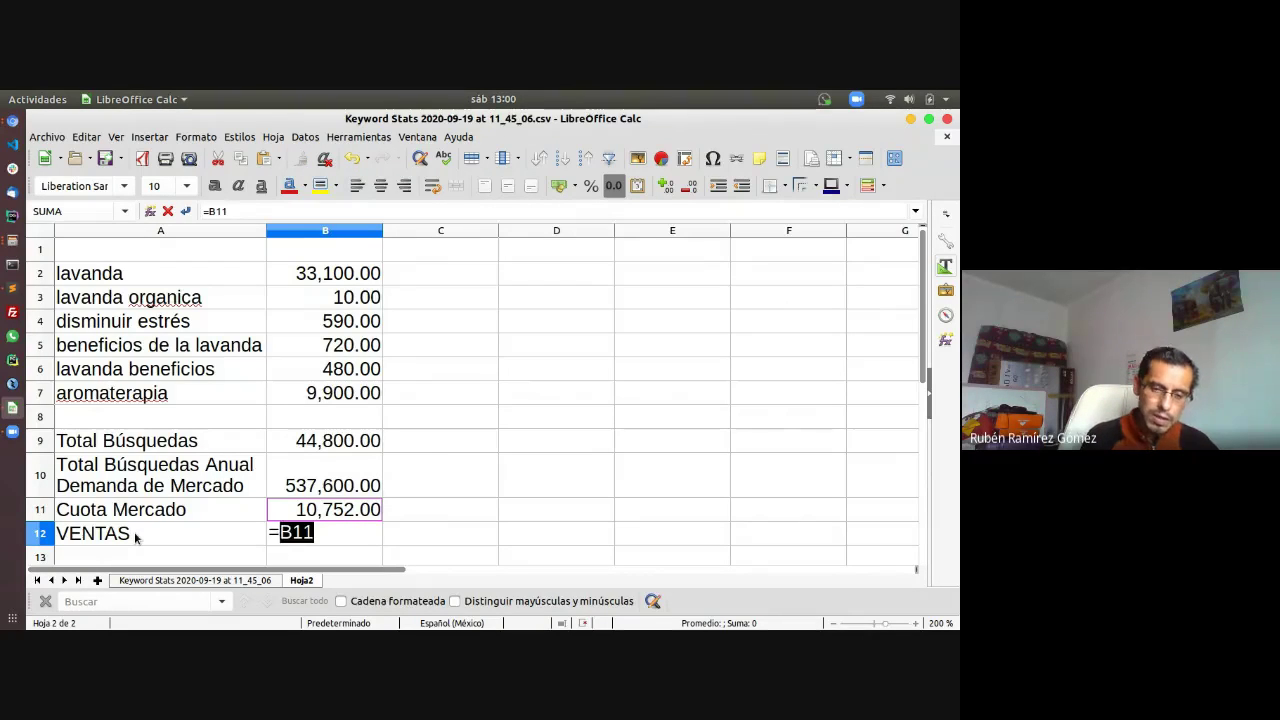
{"action": "type", "text": "*"}
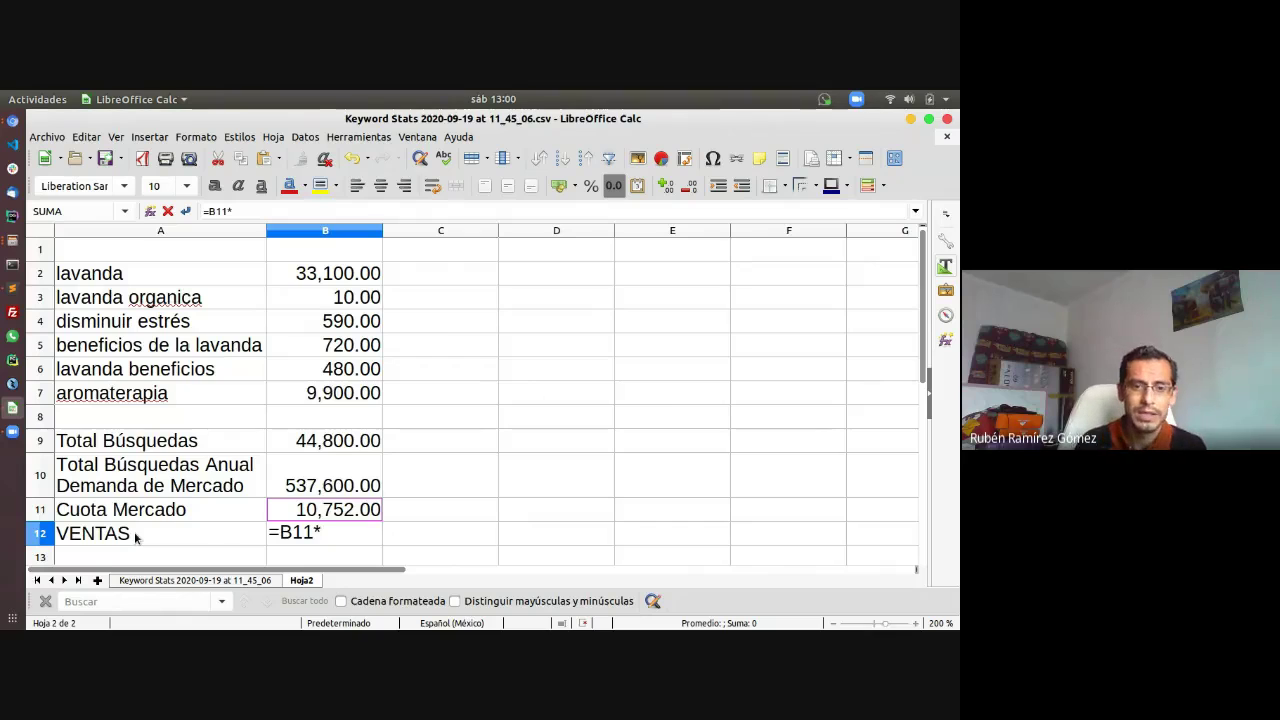
{"action": "type", "text": "0.005*"}
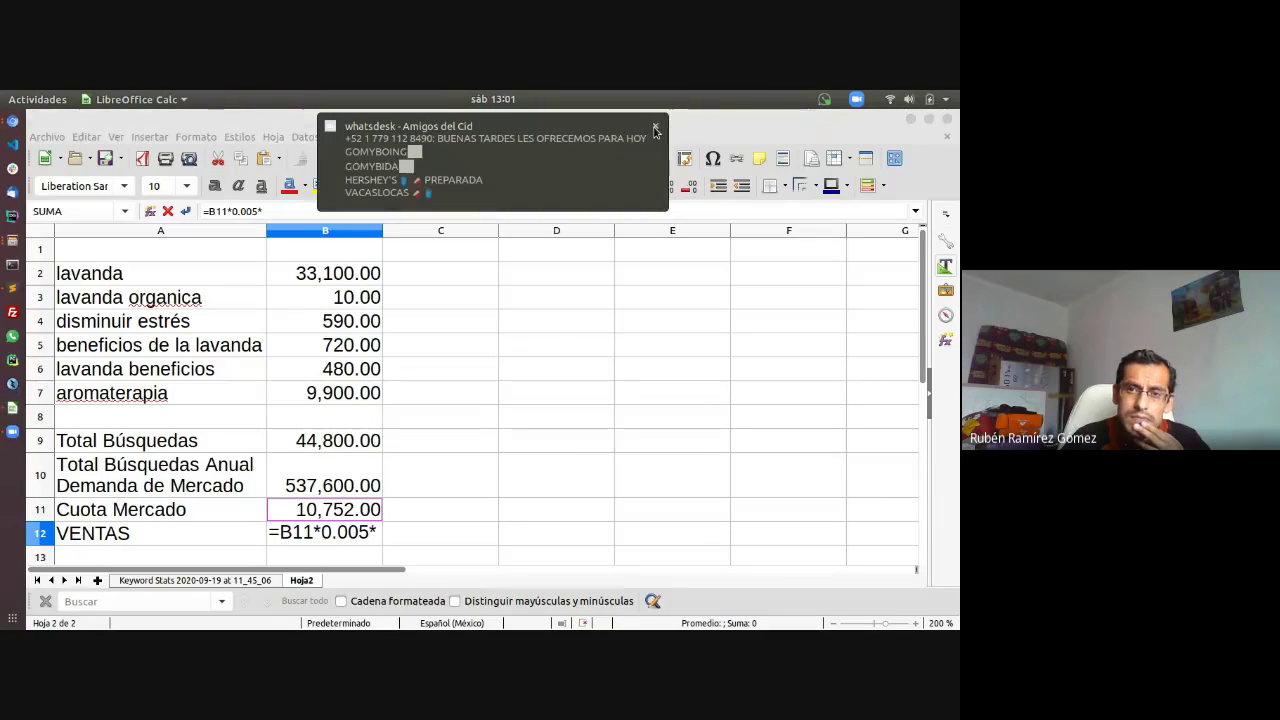
- Dismiss the WhatsDesk chat notification and quit WhatsDesk
{"action": "left_click", "coordinate": [656, 131]}
{"action": "left_click", "coordinate": [824, 100]}
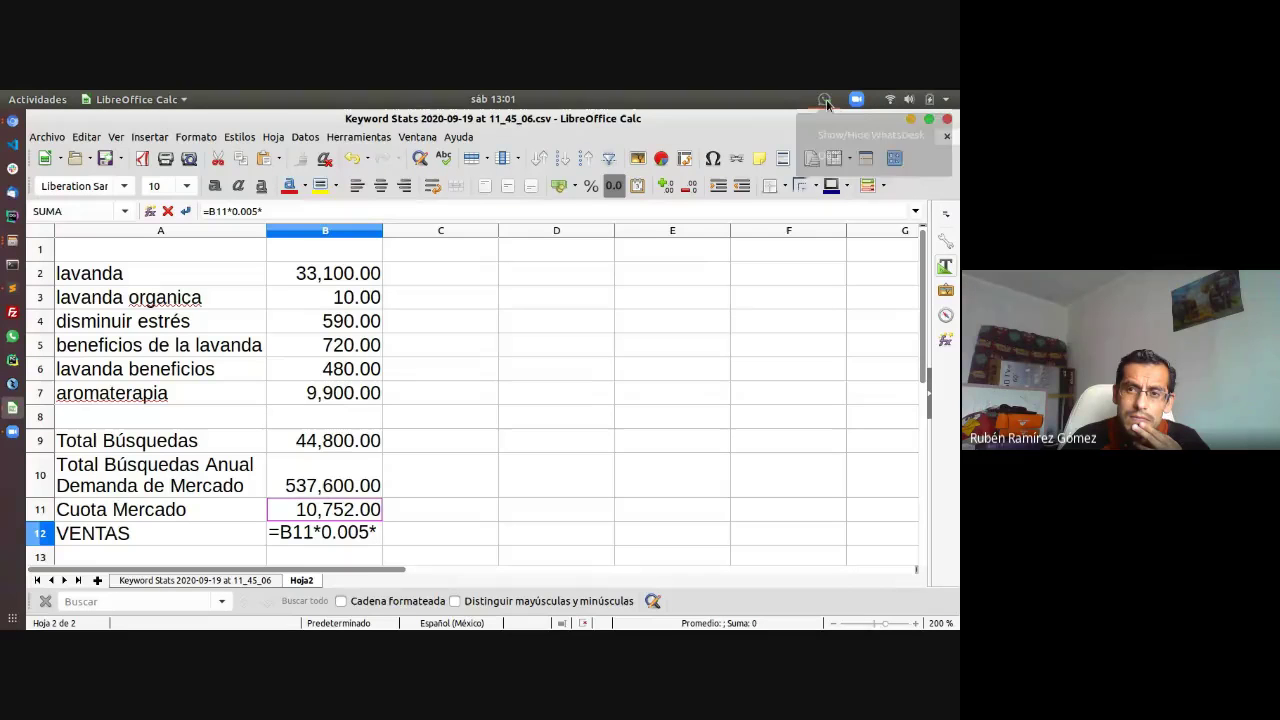
{"action": "left_click", "coordinate": [828, 160]}
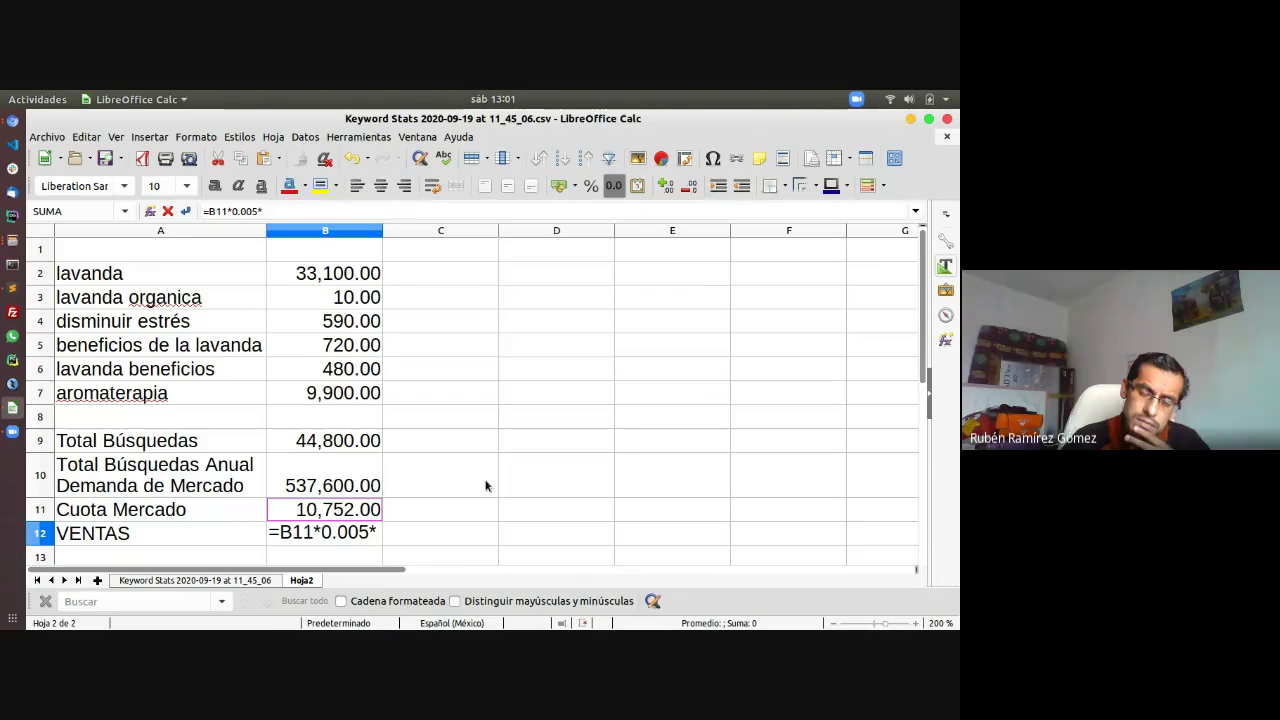
- Switch to Chromium and view the participants in the Comercio Electrónico 3G Google Meet call
{"action": "left_click", "coordinate": [12, 121]}
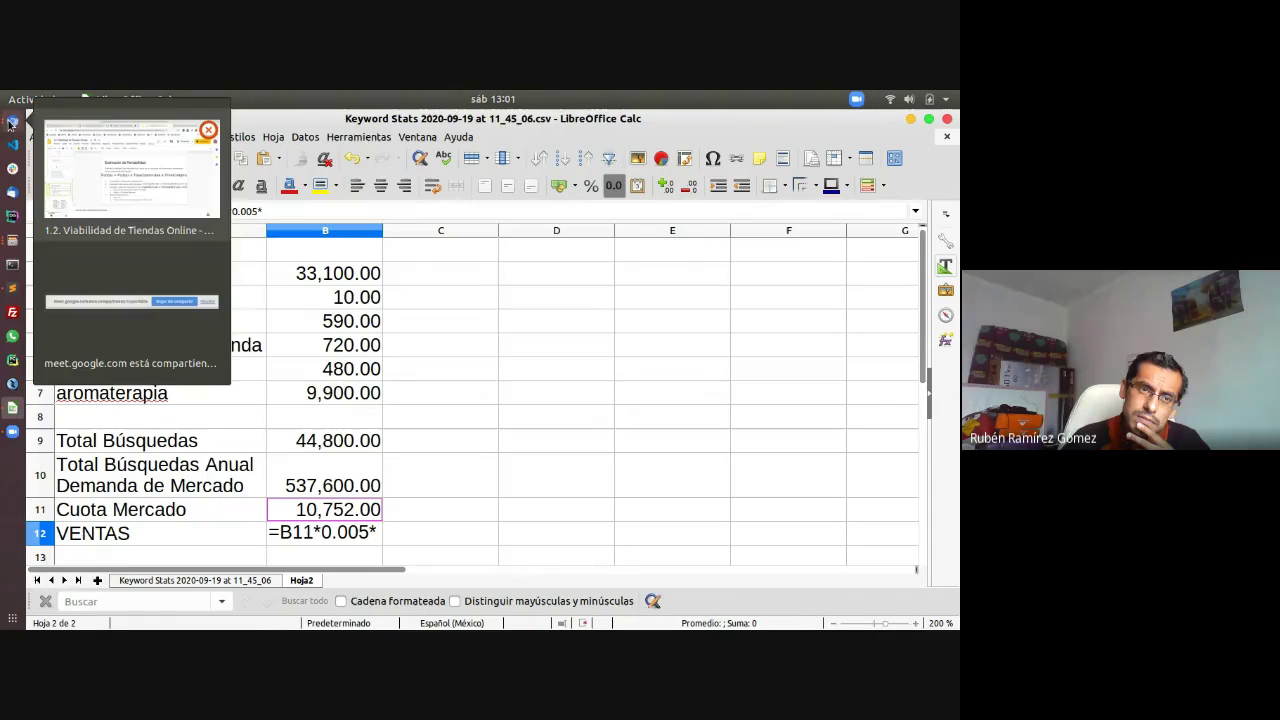
{"action": "left_click", "coordinate": [142, 181]}
{"action": "left_click", "coordinate": [440, 140]}
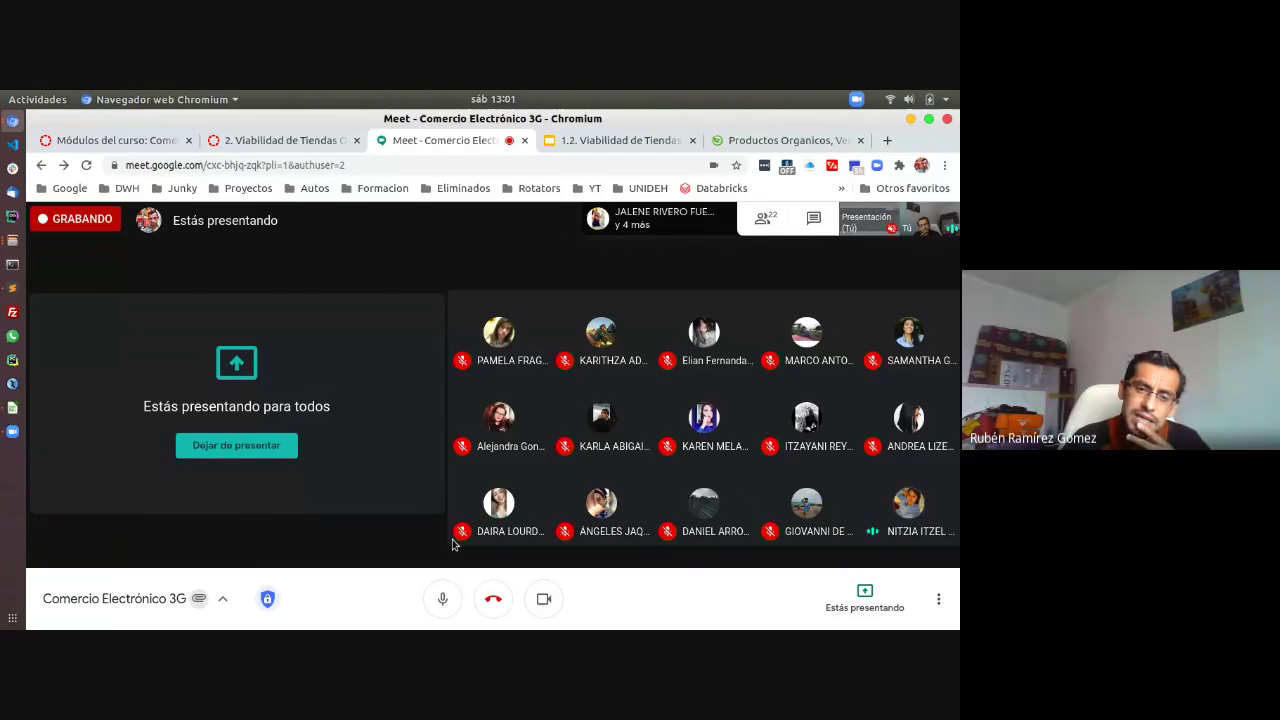
{"action": "mouse_move", "coordinate": [461, 536]}
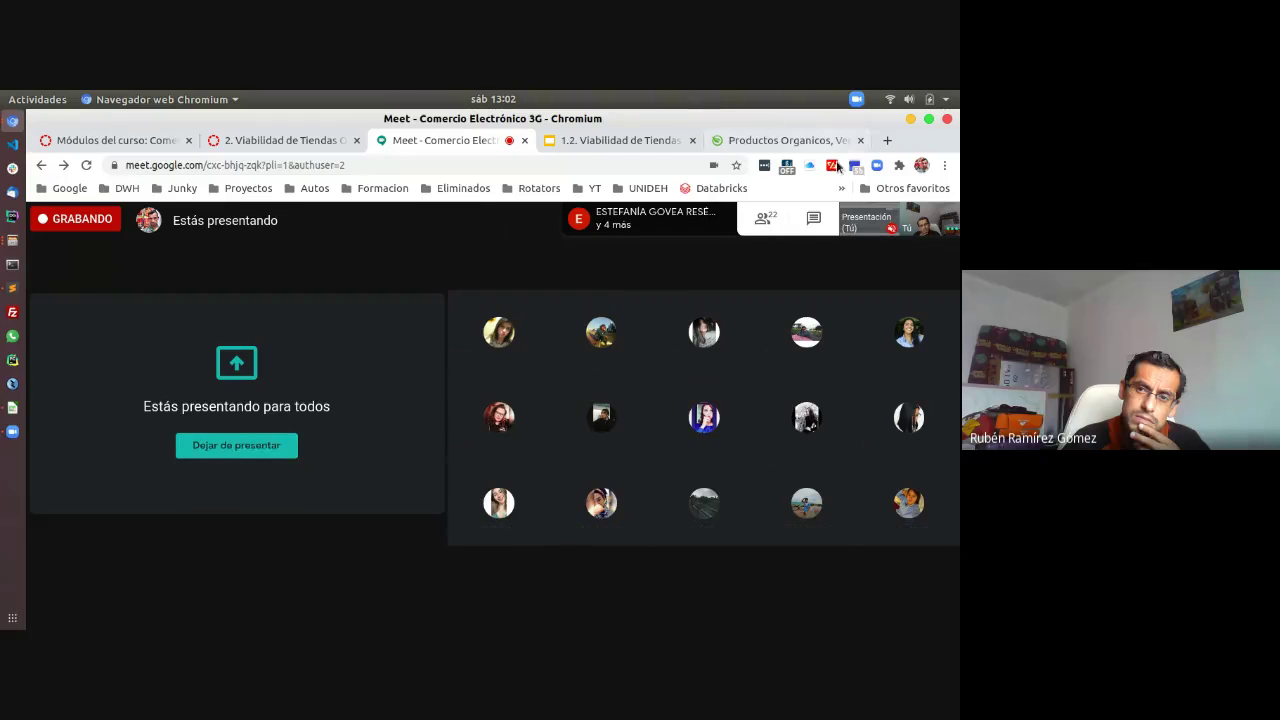
- Search Google for "productos de lavanda" in a new browser tab
{"action": "left_click", "coordinate": [887, 140]}
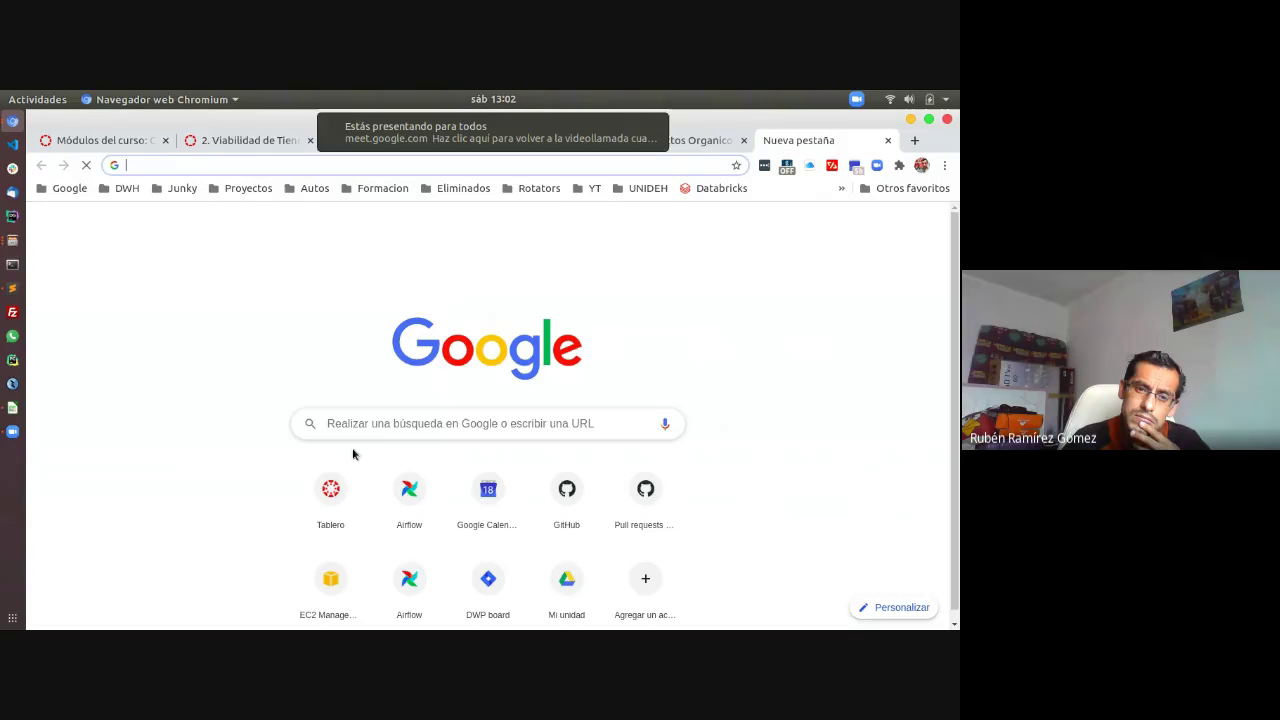
{"action": "left_click", "coordinate": [381, 426]}
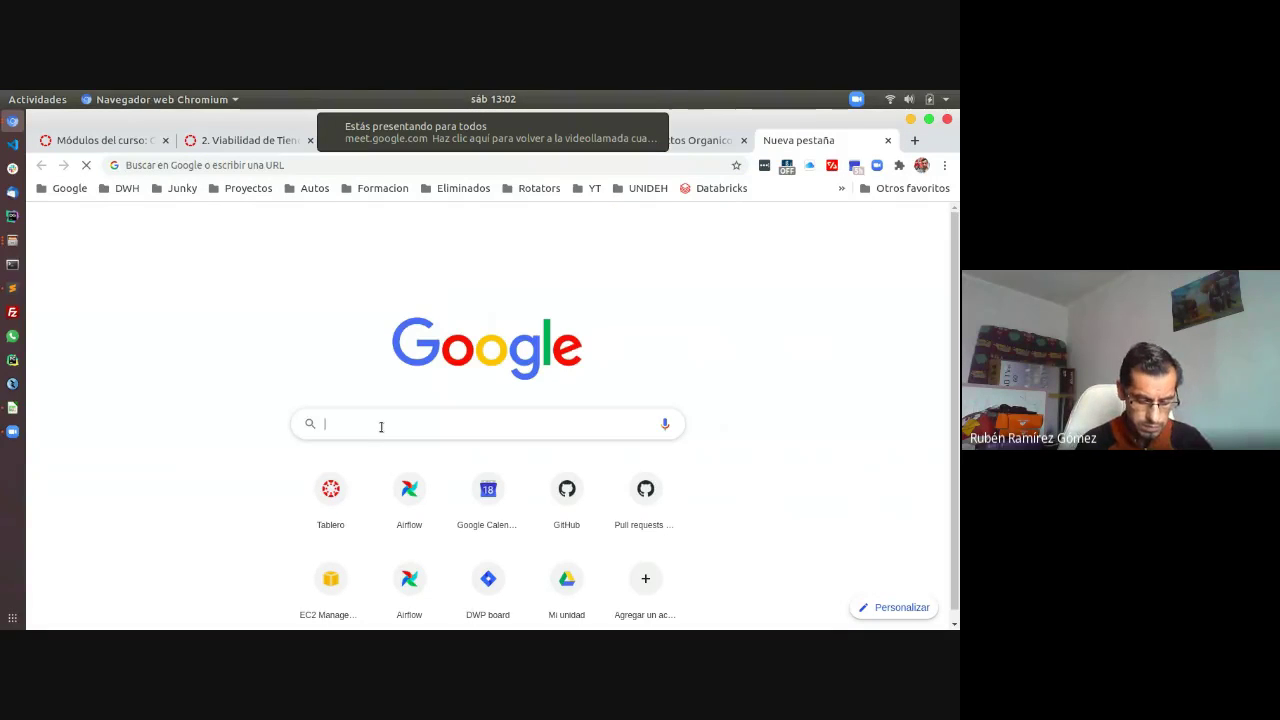
{"action": "type", "text": "productos de"}
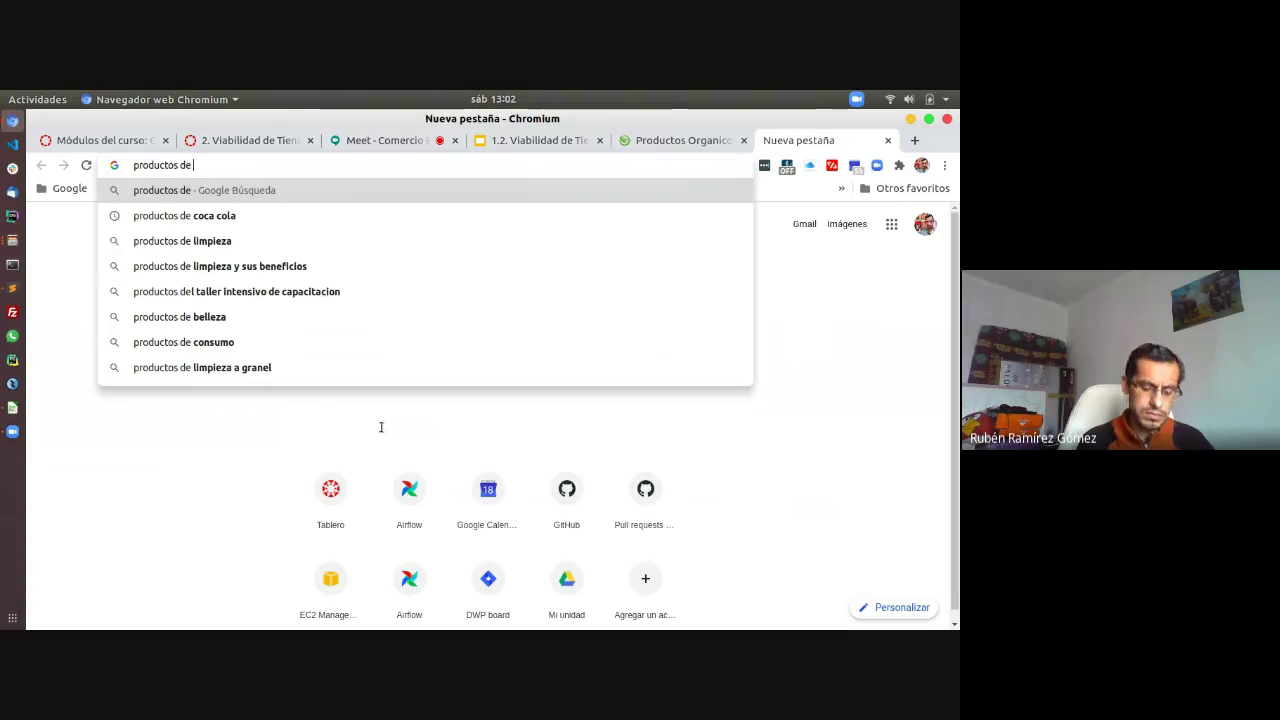
{"action": "type", "text": " lavanda"}
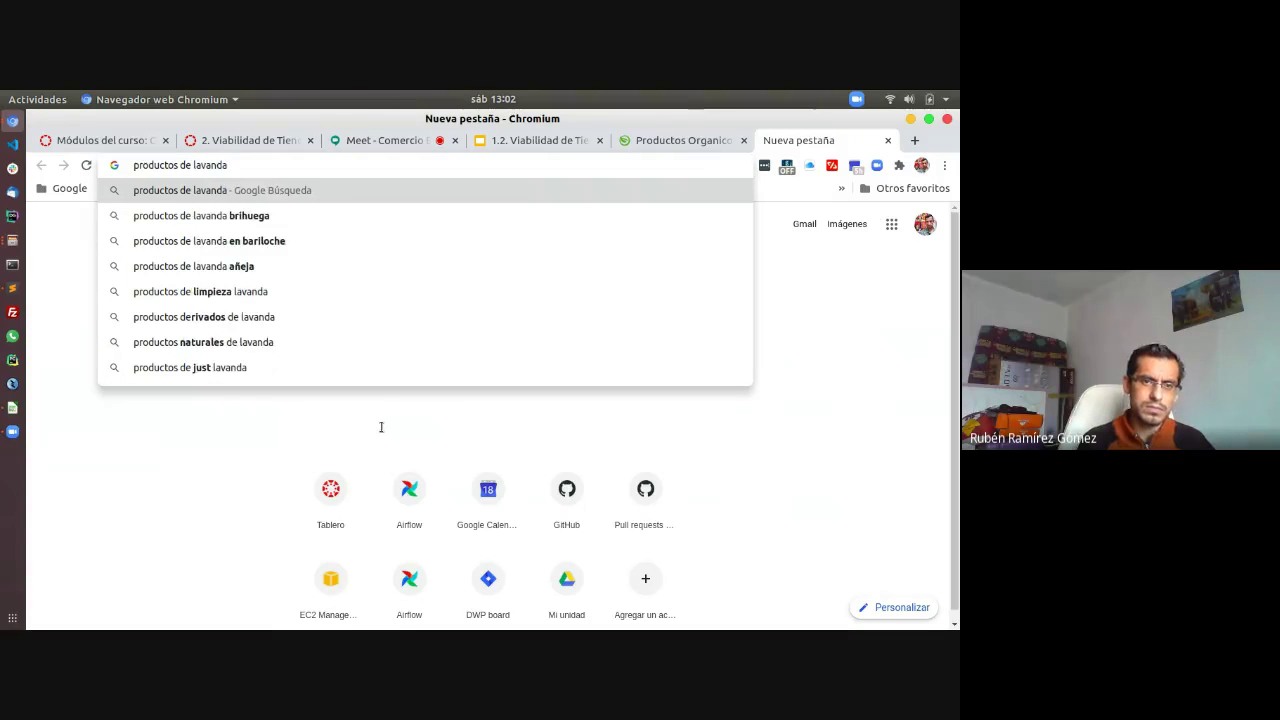
{"action": "key", "text": "Return"}
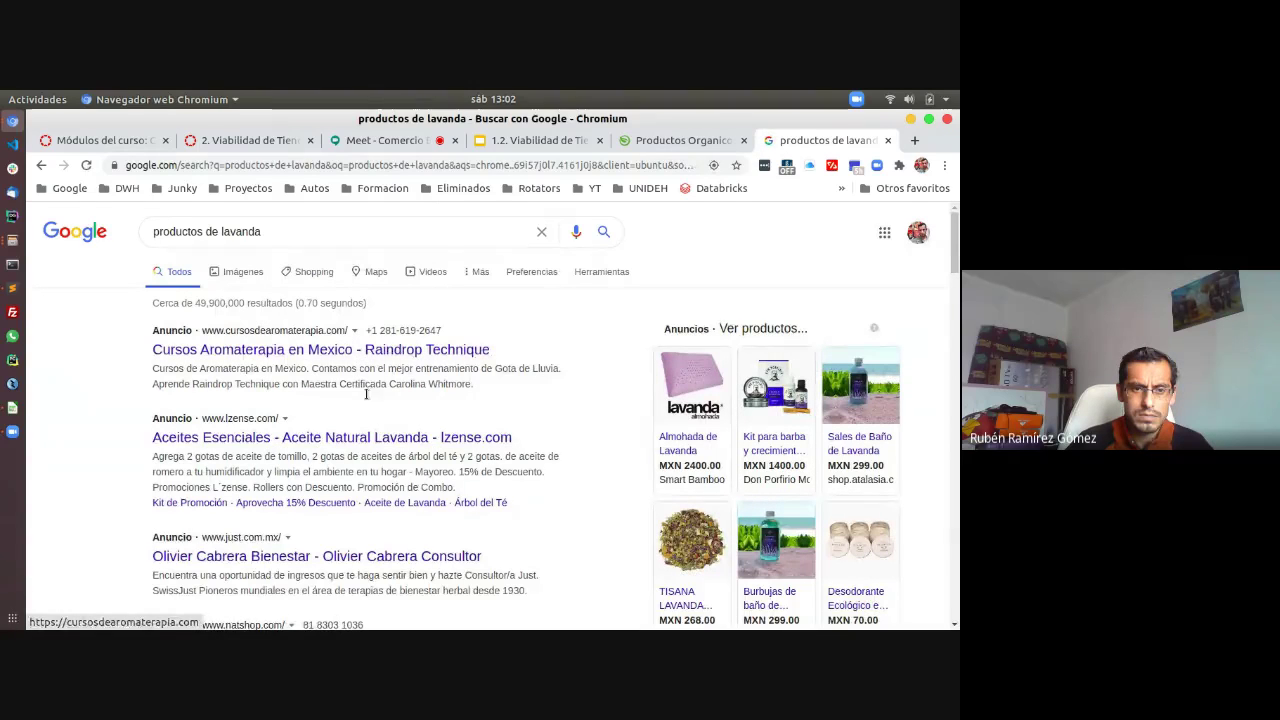
- Examine the sponsored results and the prices of the advertised lavender products
{"action": "left_click", "coordinate": [345, 440]}
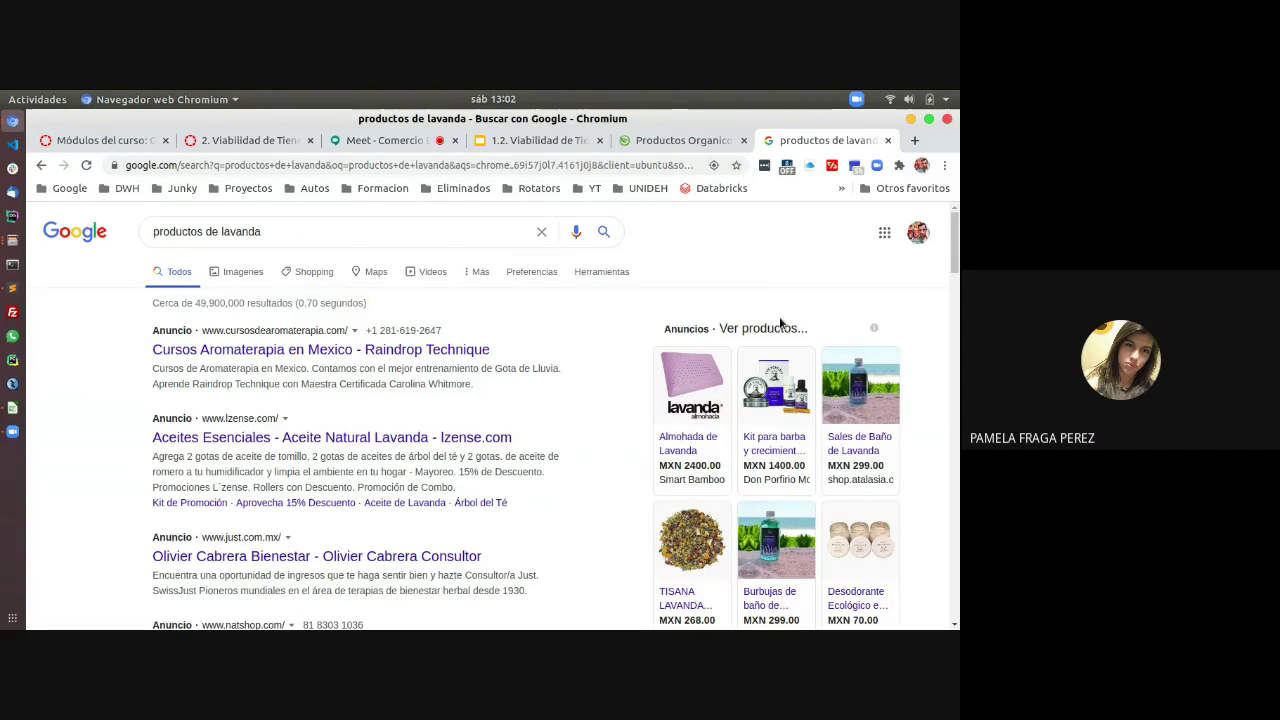
{"action": "mouse_move", "coordinate": [789, 328]}
{"action": "left_mouse_down"}
{"action": "mouse_move", "coordinate": [740, 328]}
{"action": "mouse_move", "coordinate": [806, 328]}
{"action": "left_mouse_up"}
{"action": "left_click", "coordinate": [733, 328]}
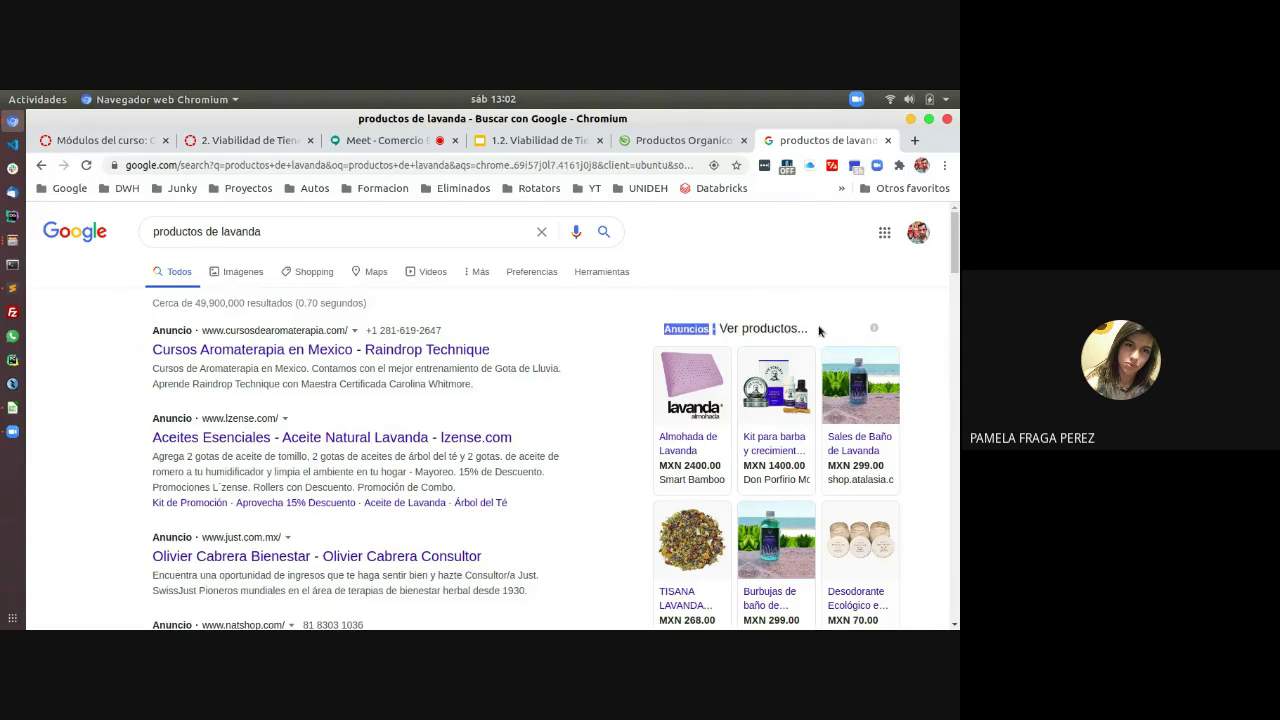
{"action": "left_click", "coordinate": [820, 331]}
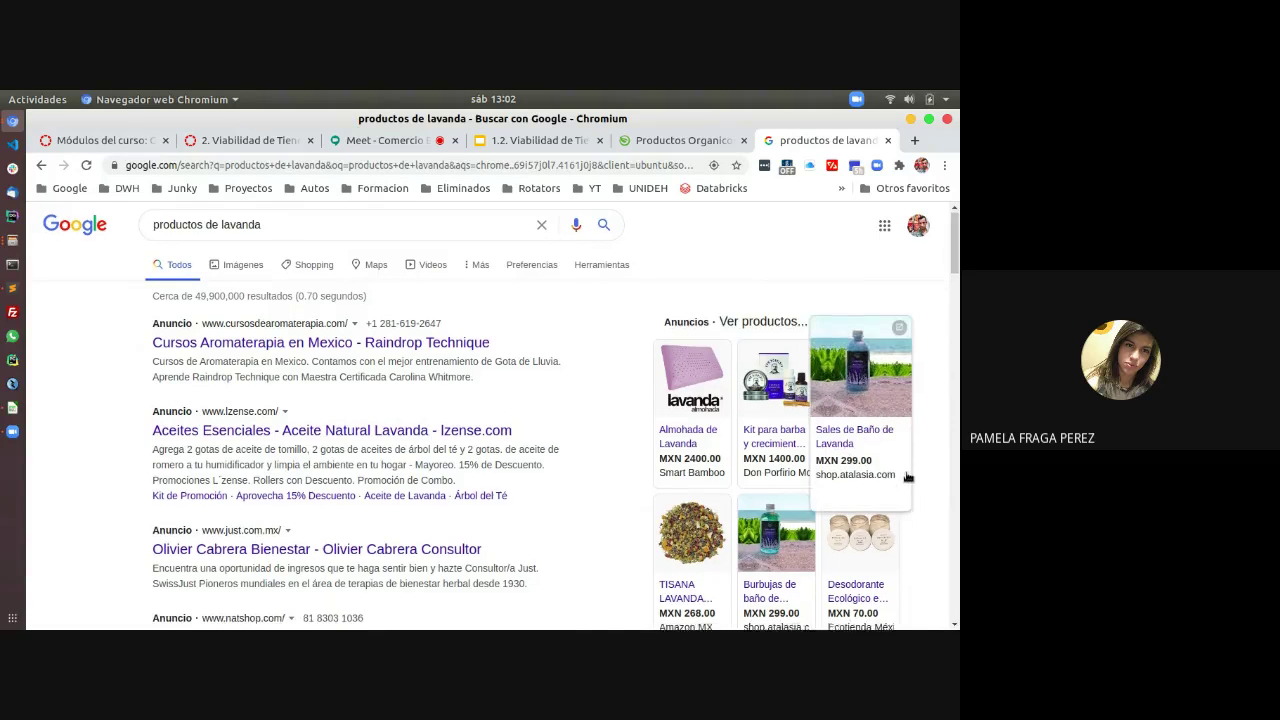
{"action": "scroll", "coordinate": [904, 481], "scroll_direction": "down", "scroll_amount": 5}
{"action": "scroll", "coordinate": [904, 492], "scroll_direction": "up", "scroll_amount": 2}
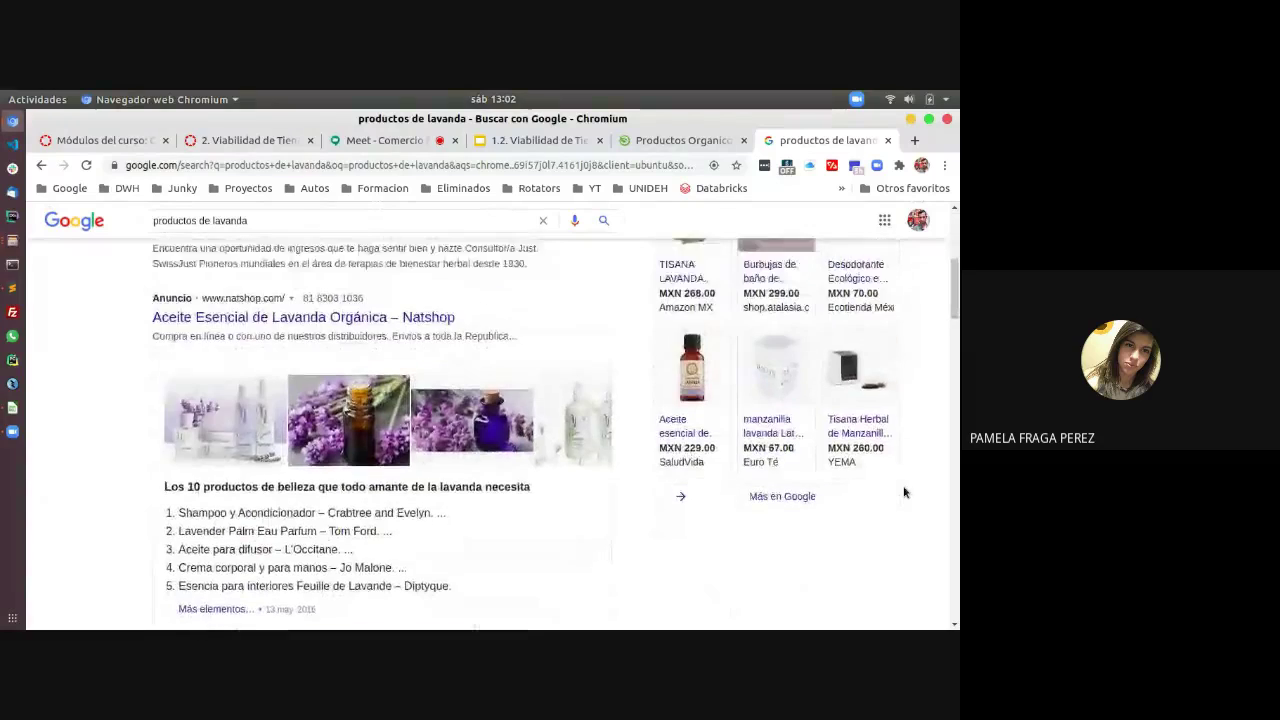
{"action": "scroll", "coordinate": [904, 492], "scroll_direction": "up", "scroll_amount": 1}
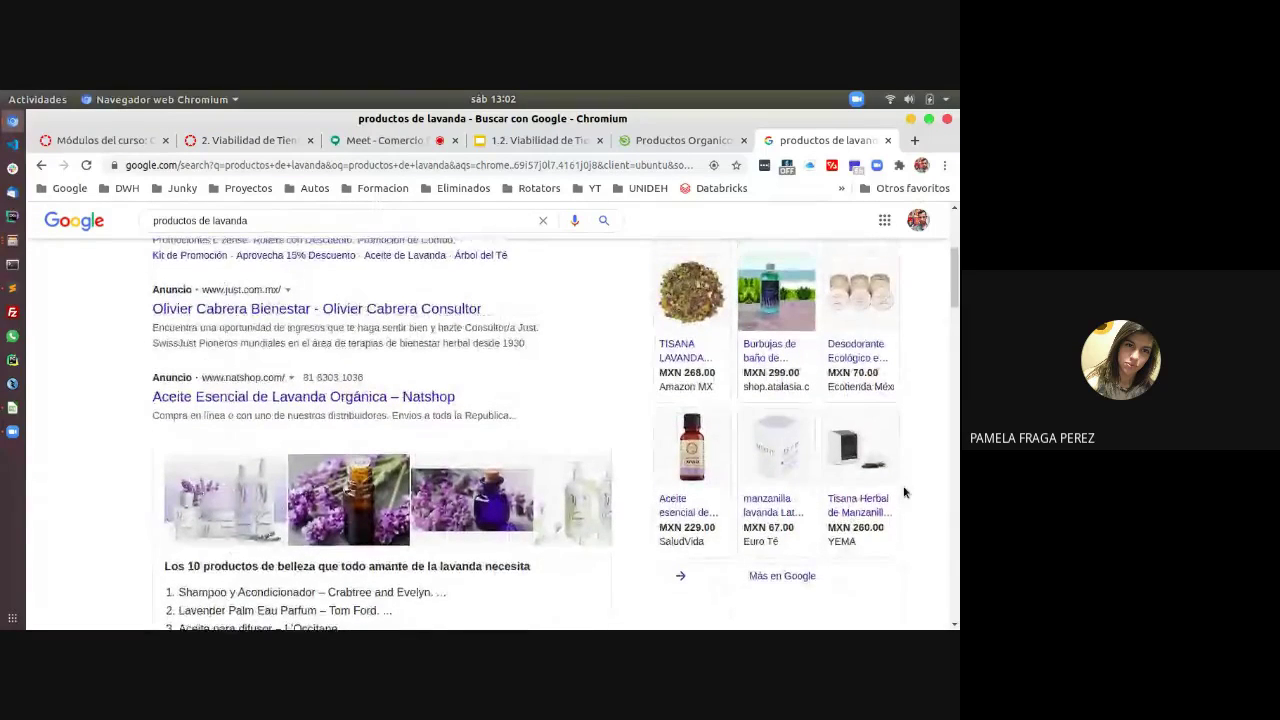
{"action": "scroll", "coordinate": [904, 492], "scroll_direction": "up", "scroll_amount": 3}
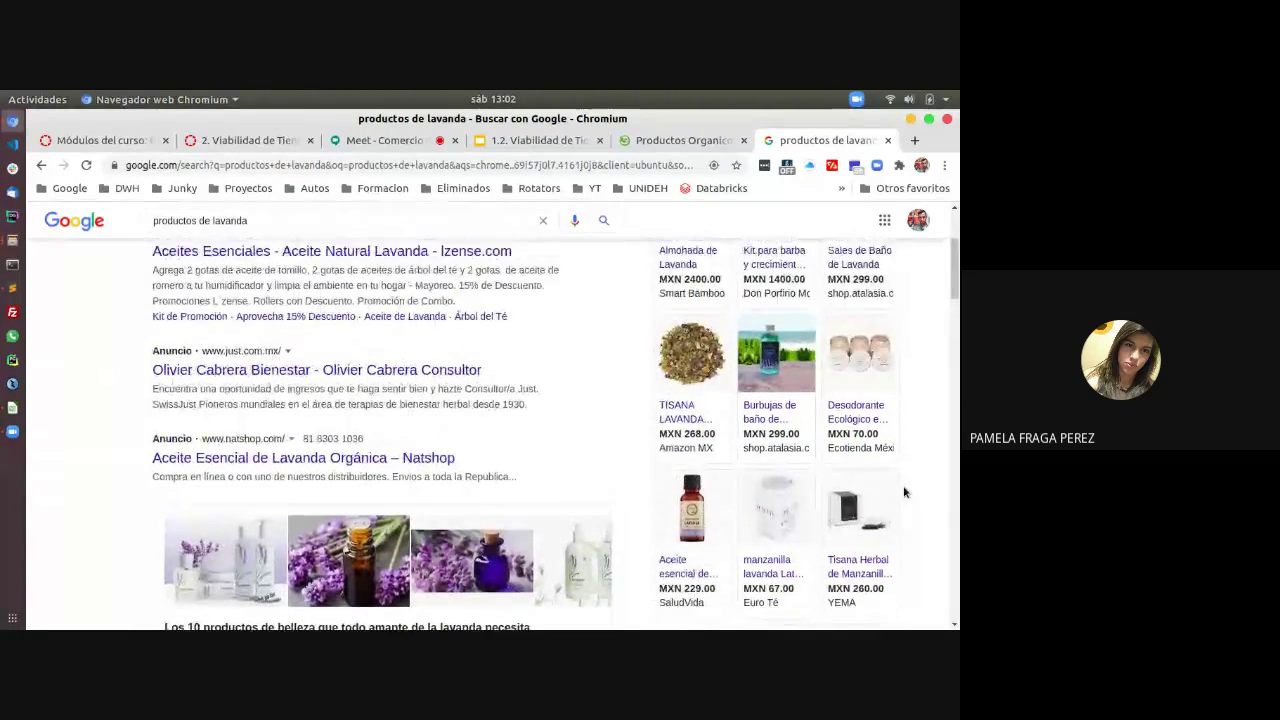
{"action": "scroll", "coordinate": [904, 492], "scroll_direction": "up", "scroll_amount": 1}
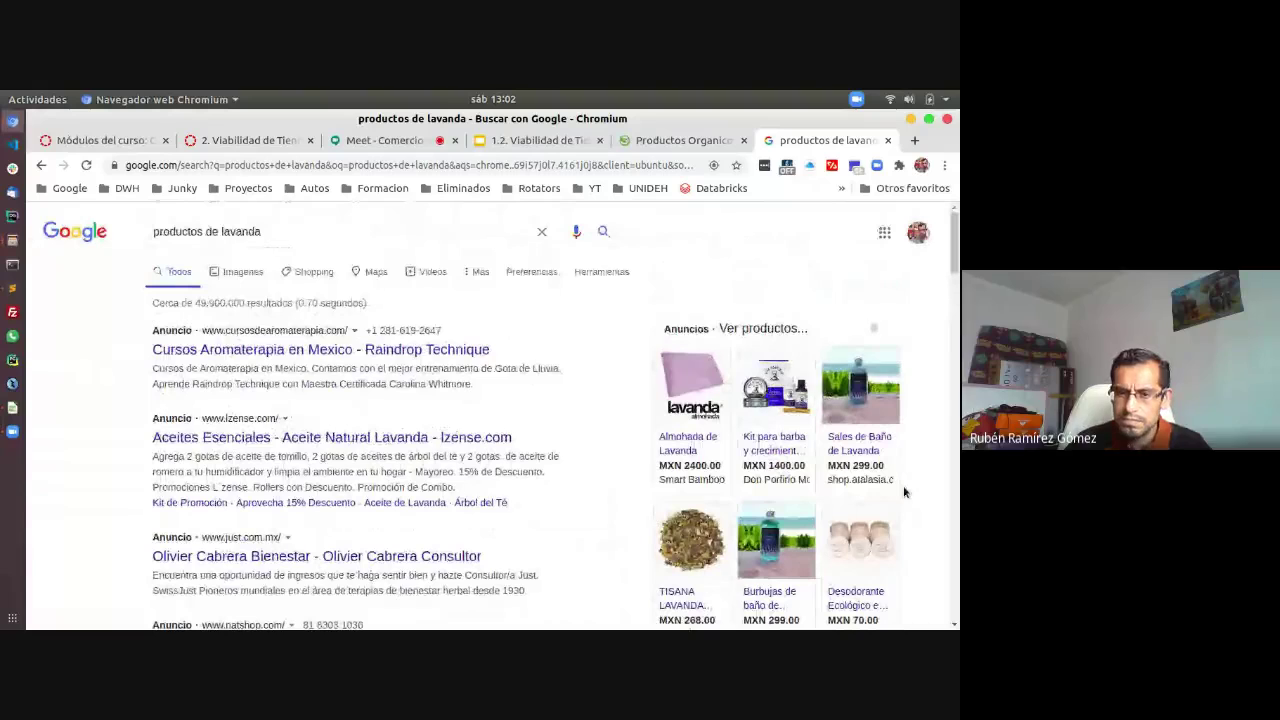
{"action": "scroll", "coordinate": [904, 492], "scroll_direction": "down", "scroll_amount": 1}
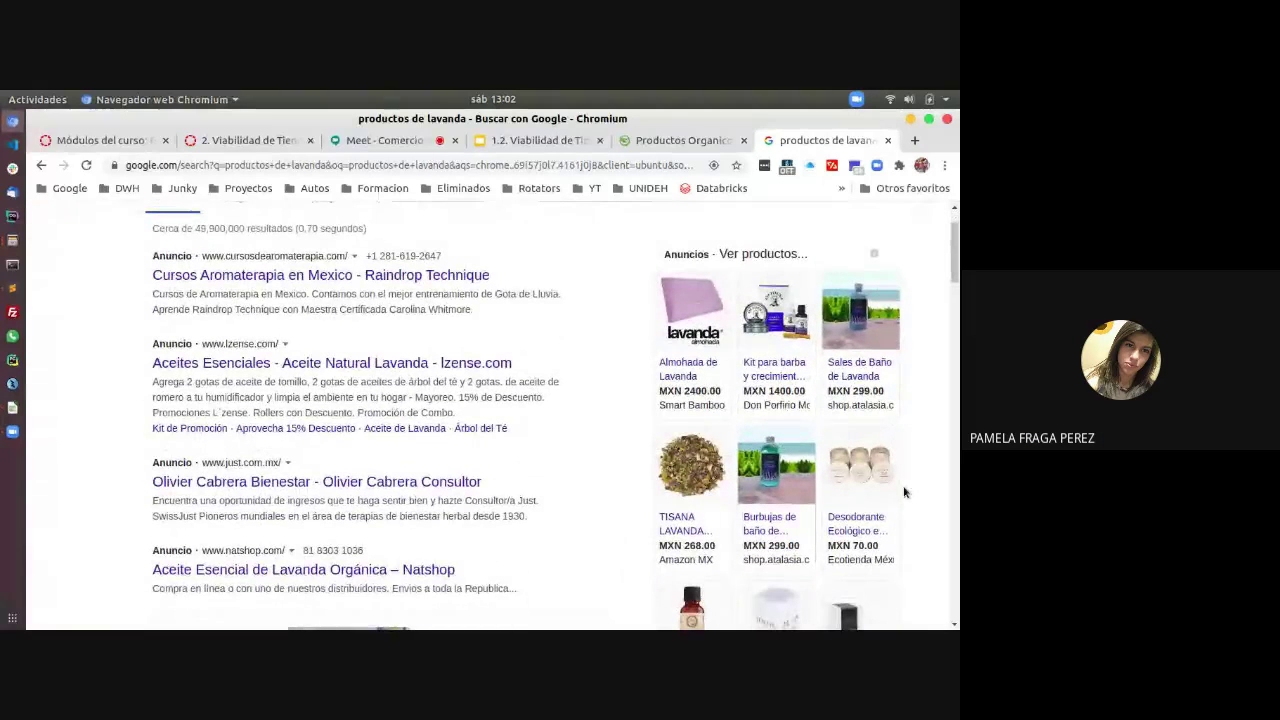
- Check the Google Meet call and return to the lavender product results
{"action": "left_click", "coordinate": [375, 142]}
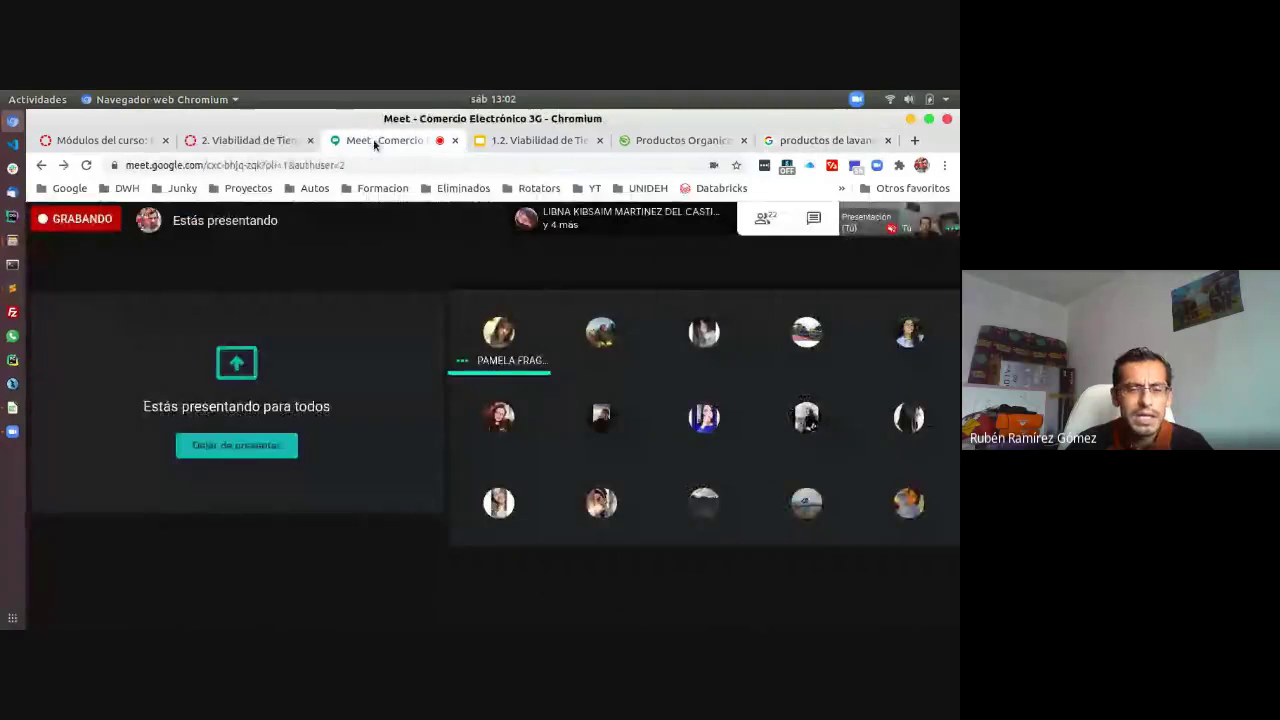
{"action": "left_click", "coordinate": [825, 140]}
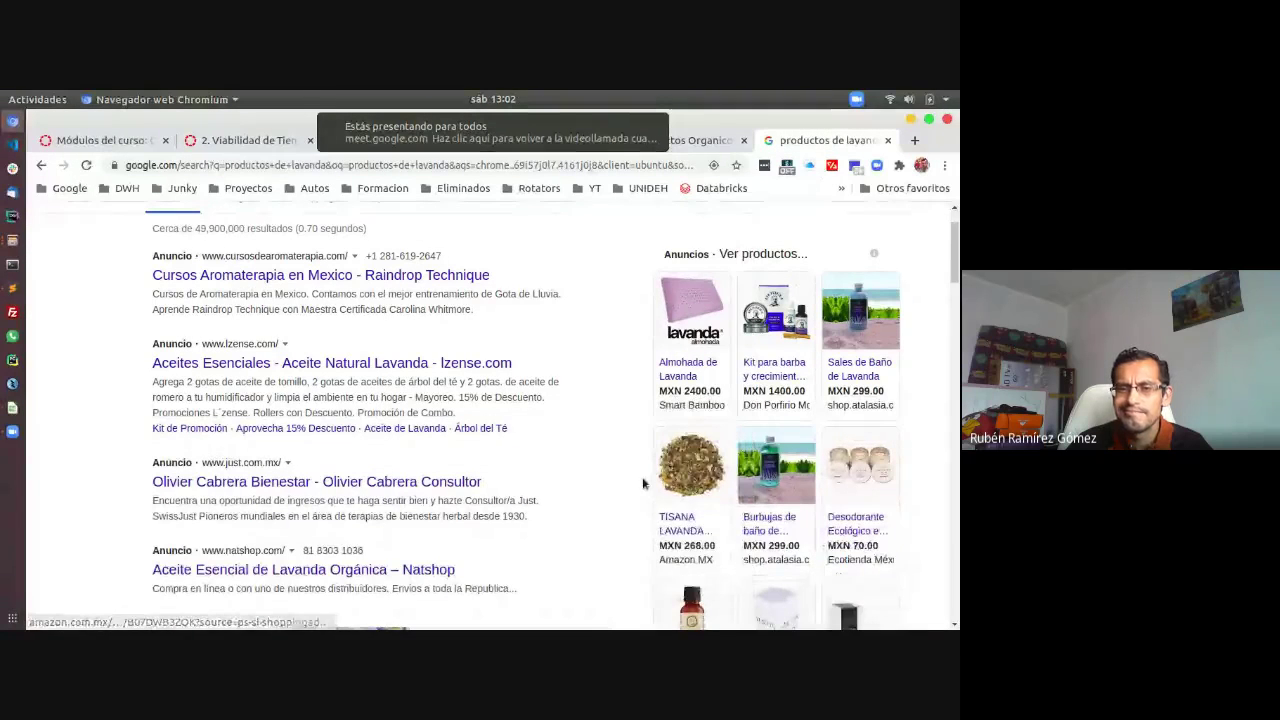
- Browse the lavender search results and open the full product listing in Google Shopping
{"action": "scroll", "coordinate": [642, 481], "scroll_direction": "down", "scroll_amount": 4}
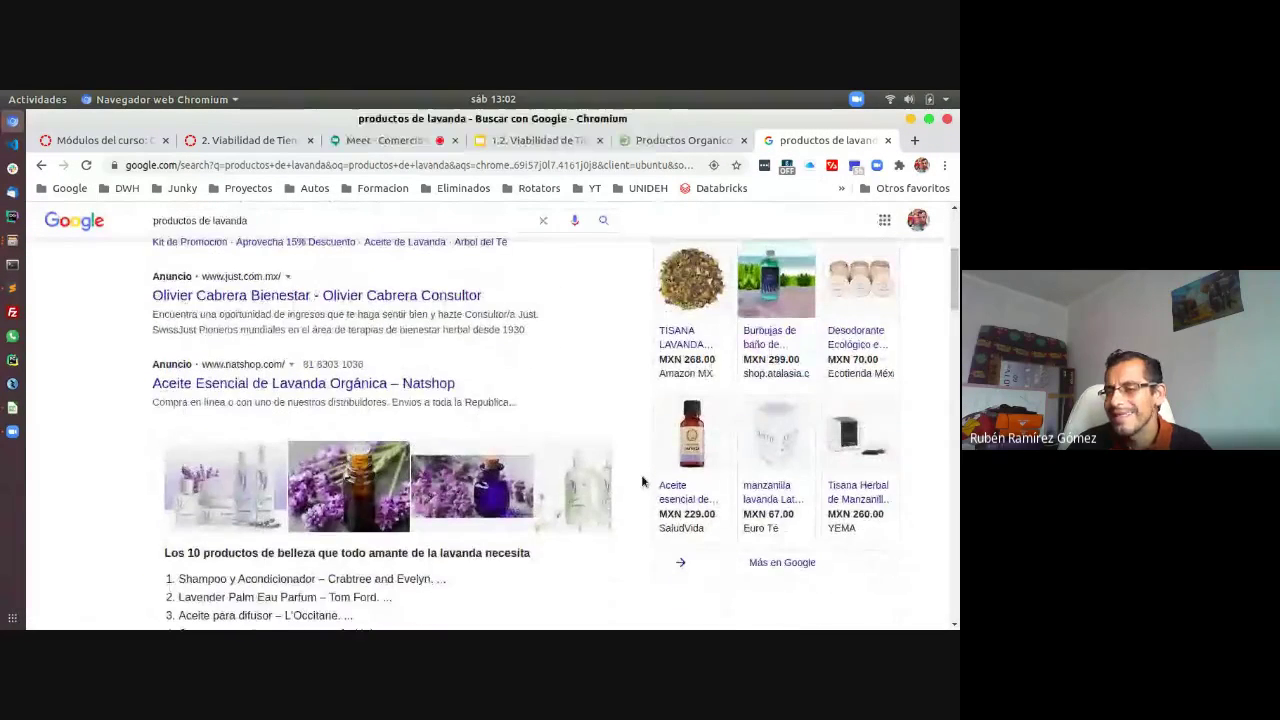
{"action": "scroll", "coordinate": [642, 481], "scroll_direction": "down", "scroll_amount": 3}
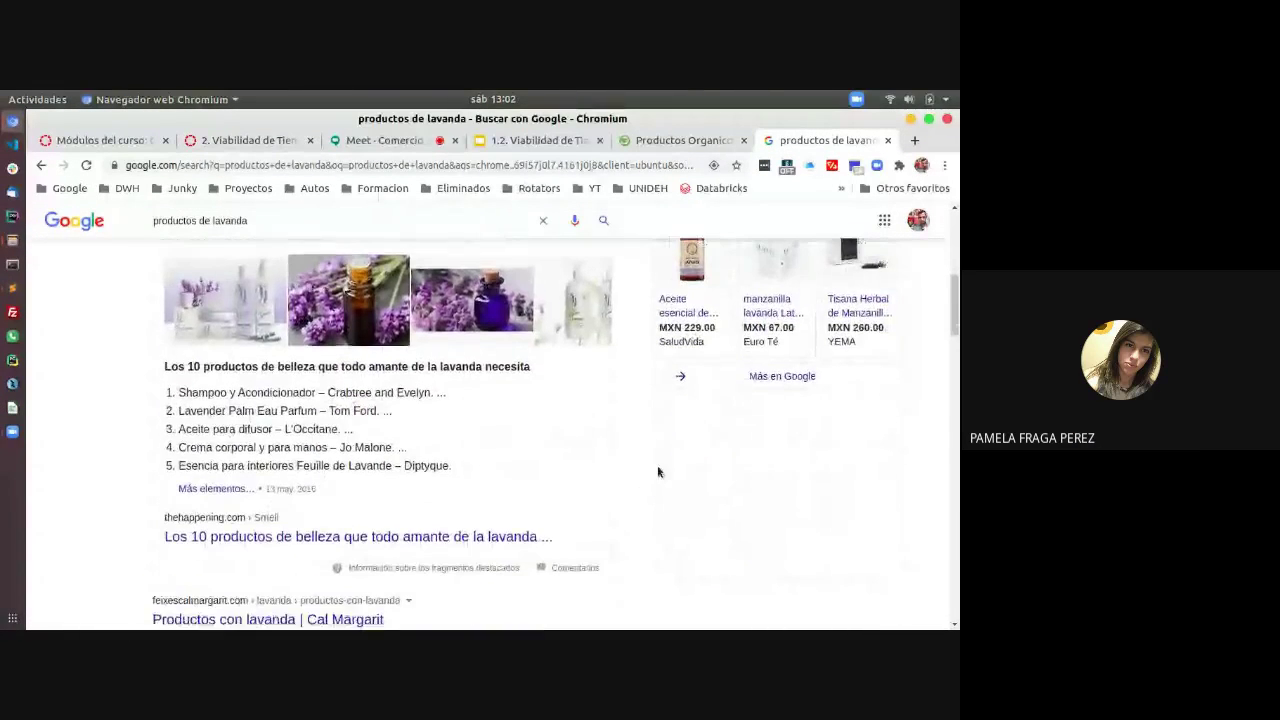
{"action": "left_click", "coordinate": [797, 386]}
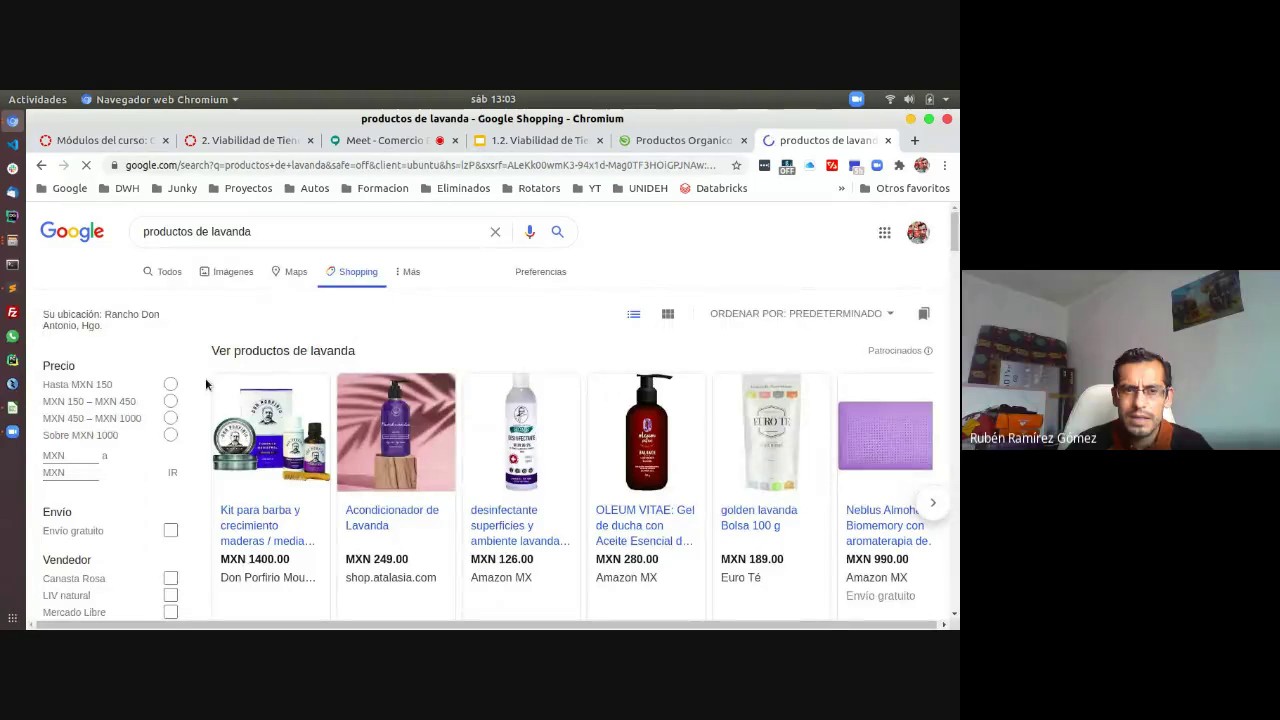
- Examine the price ranges, sellers and product prices in the Google Shopping listing for lavender products
{"action": "scroll", "coordinate": [196, 386], "scroll_direction": "down", "scroll_amount": 1}
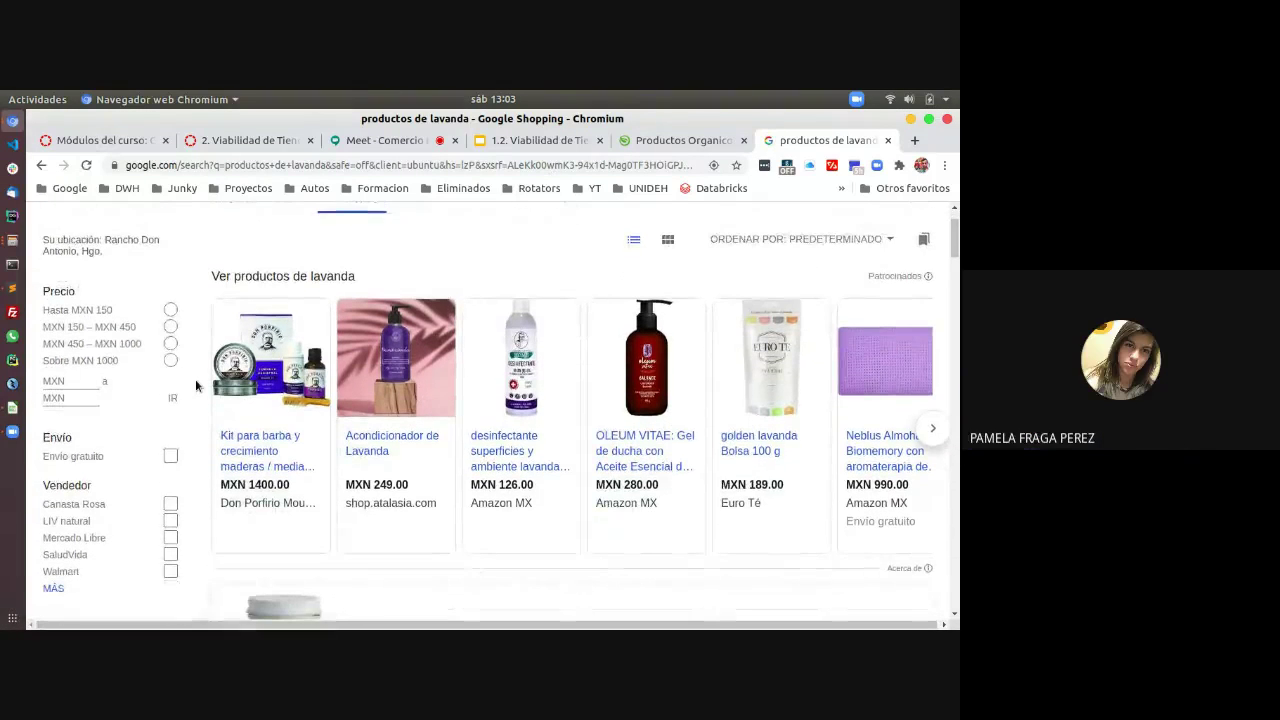
{"action": "scroll", "coordinate": [196, 386], "scroll_direction": "up", "scroll_amount": 1}
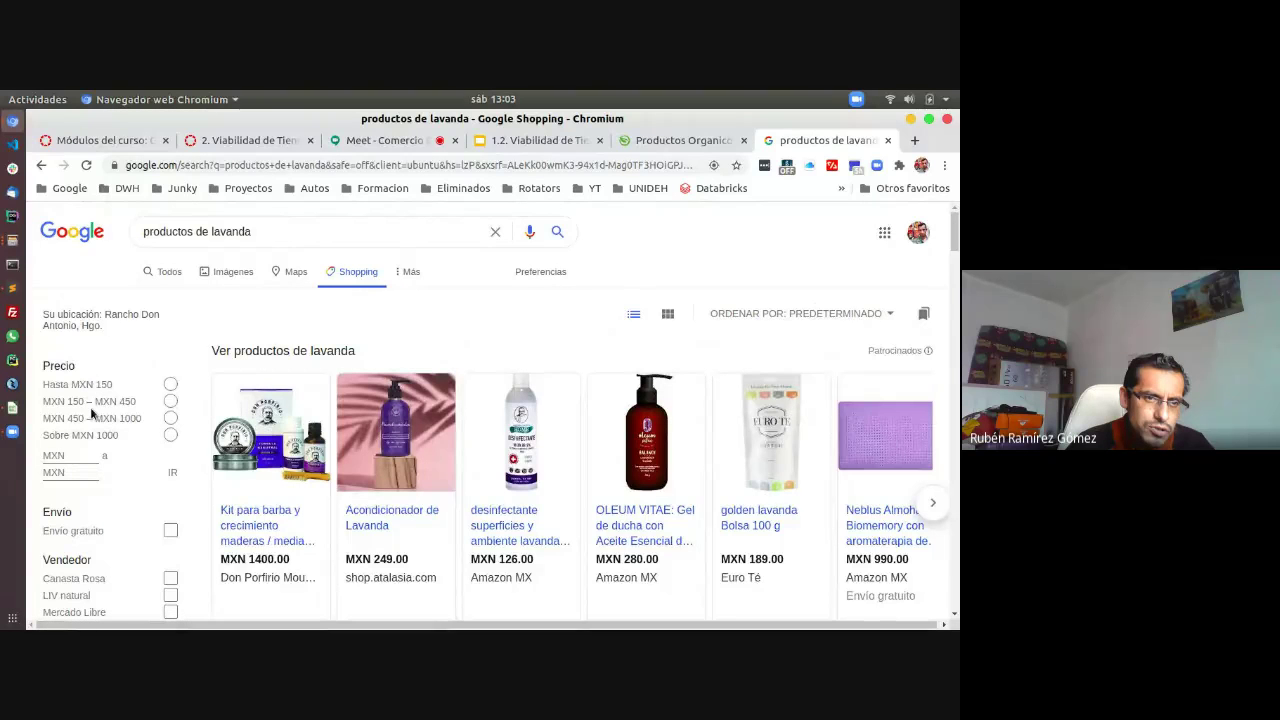
{"action": "scroll", "coordinate": [91, 413], "scroll_direction": "down", "scroll_amount": 2}
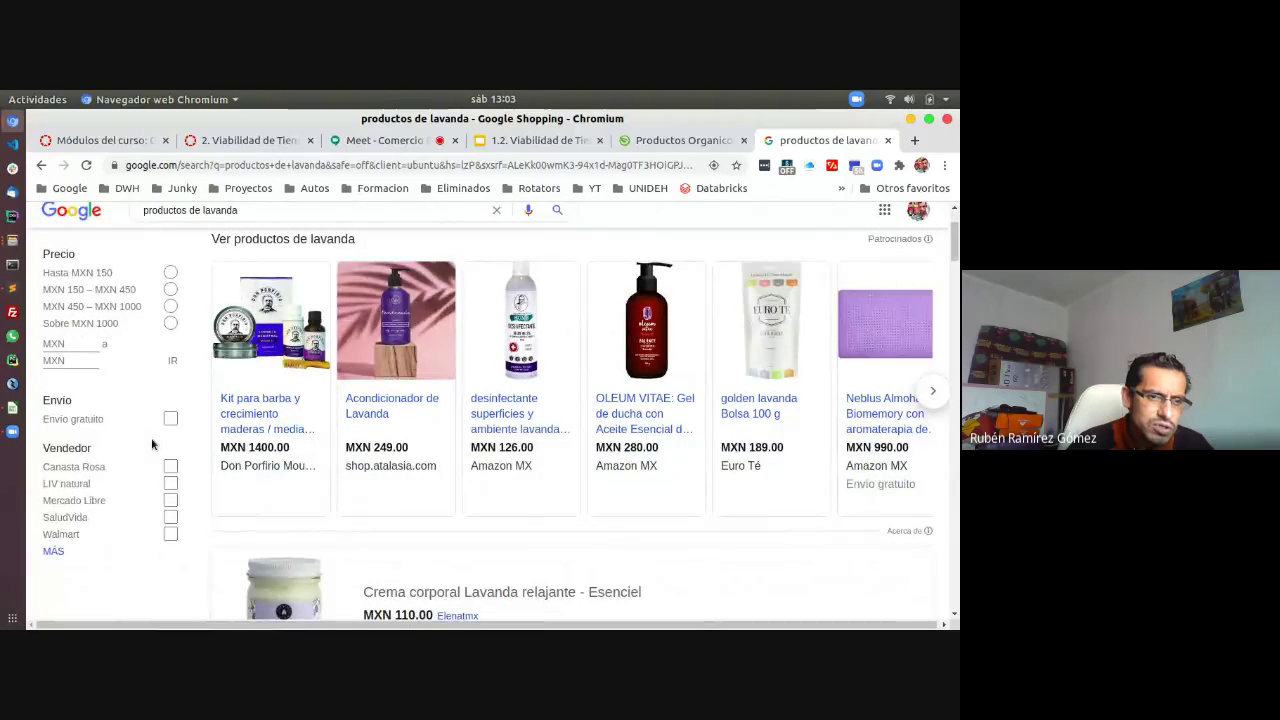
{"action": "scroll", "coordinate": [153, 444], "scroll_direction": "down", "scroll_amount": 1}
{"action": "scroll", "coordinate": [153, 444], "scroll_direction": "down", "scroll_amount": 2}
{"action": "scroll", "coordinate": [153, 444], "scroll_direction": "up", "scroll_amount": 3}
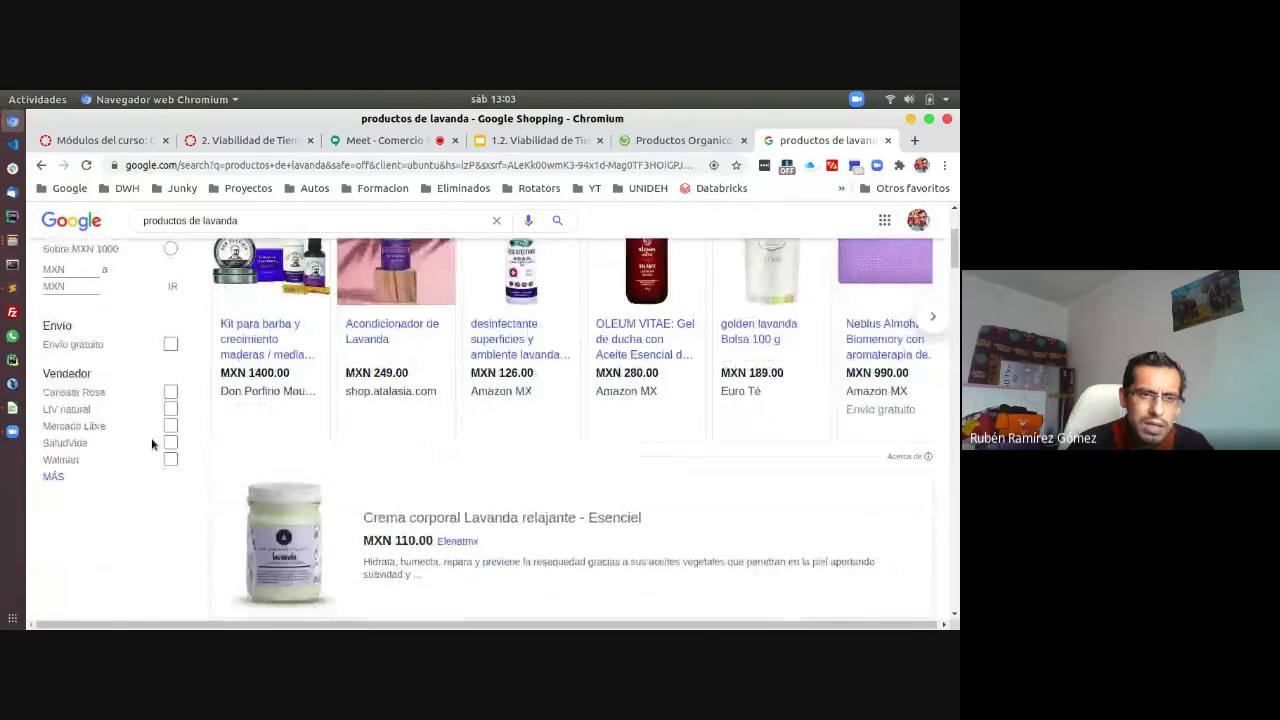
{"action": "scroll", "coordinate": [152, 444], "scroll_direction": "up", "scroll_amount": 1}
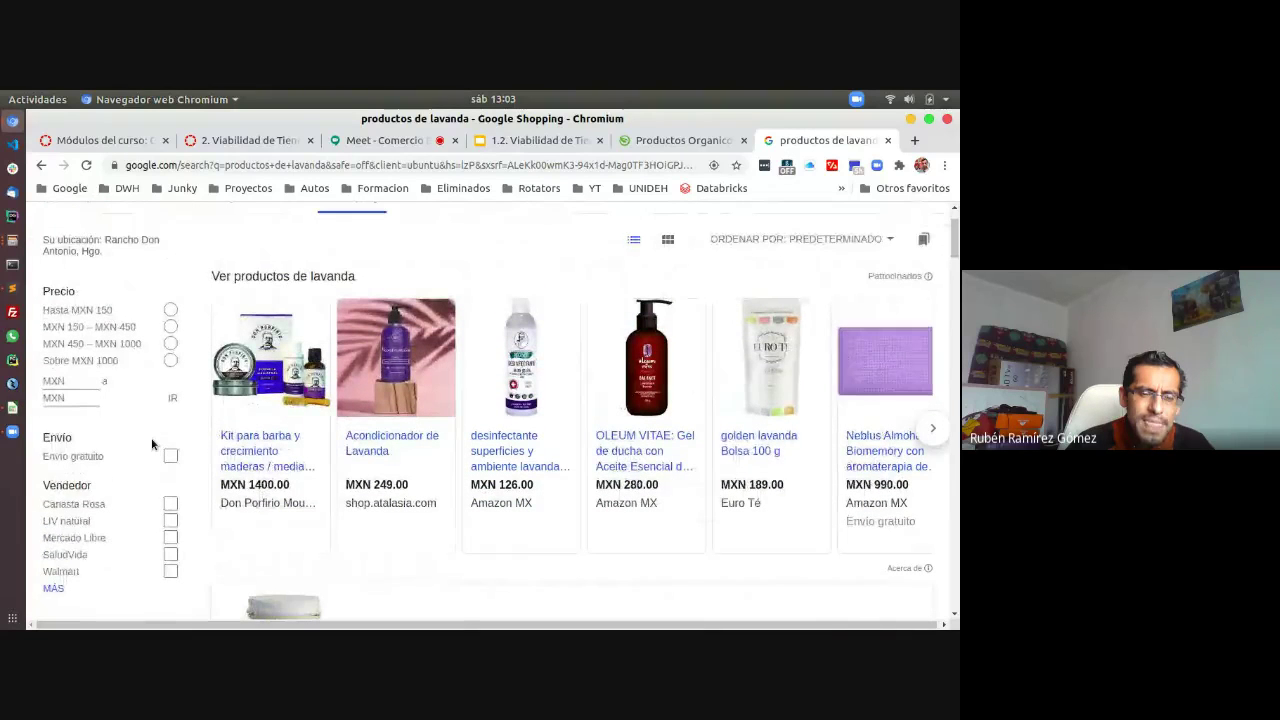
{"action": "scroll", "coordinate": [152, 444], "scroll_direction": "up", "scroll_amount": 1}
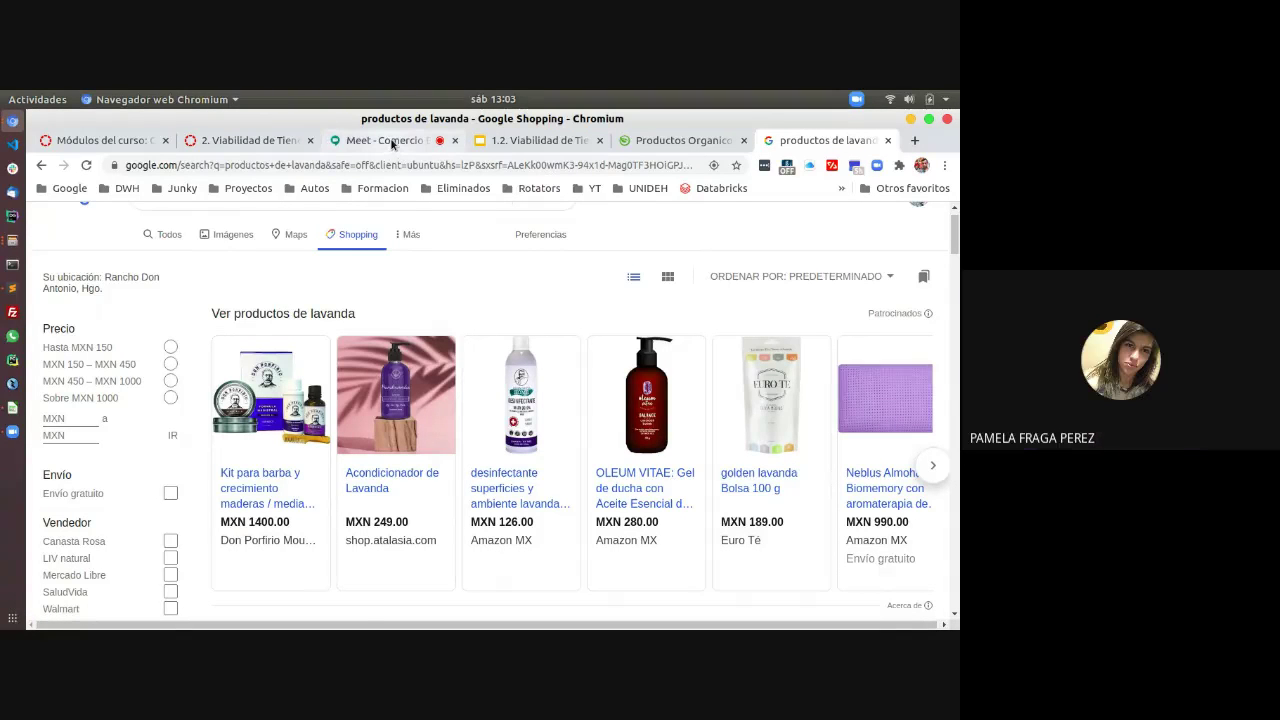
- Switch to LibreOffice Calc and complete the VENTAS formula in B12 as =B11*0.005*500
{"action": "left_click", "coordinate": [392, 144]}
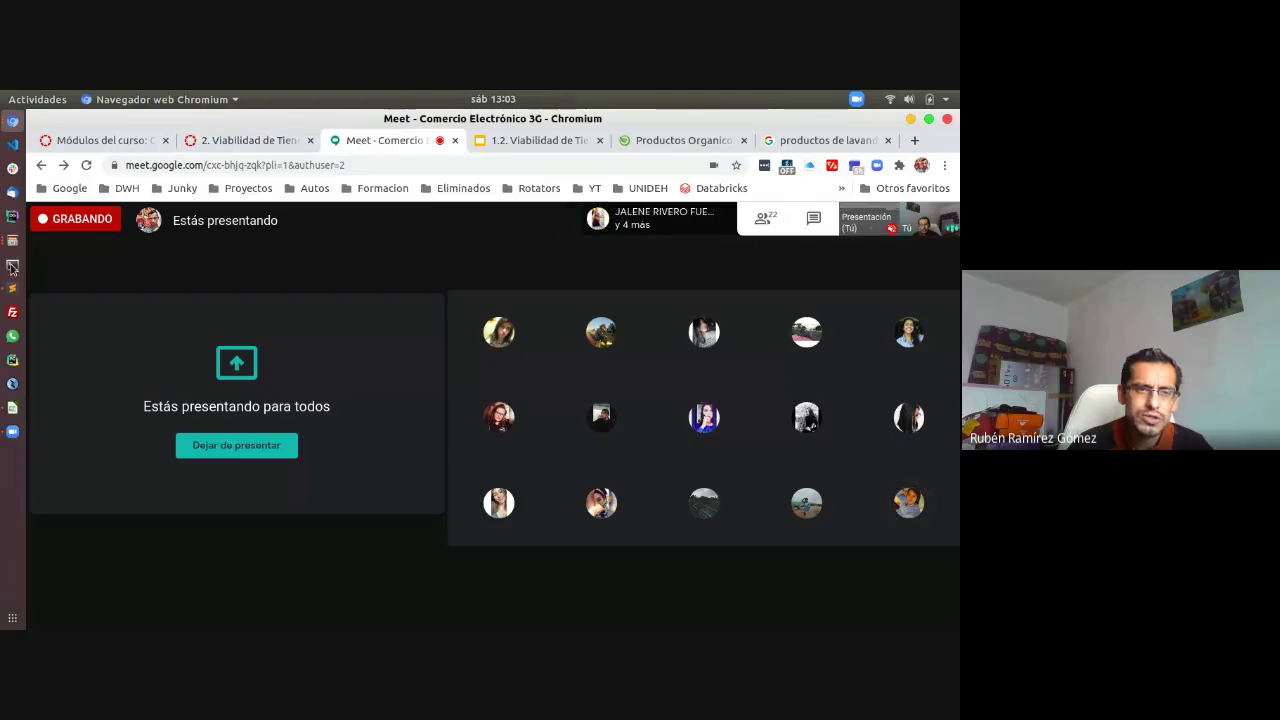
{"action": "left_click", "coordinate": [13, 409]}
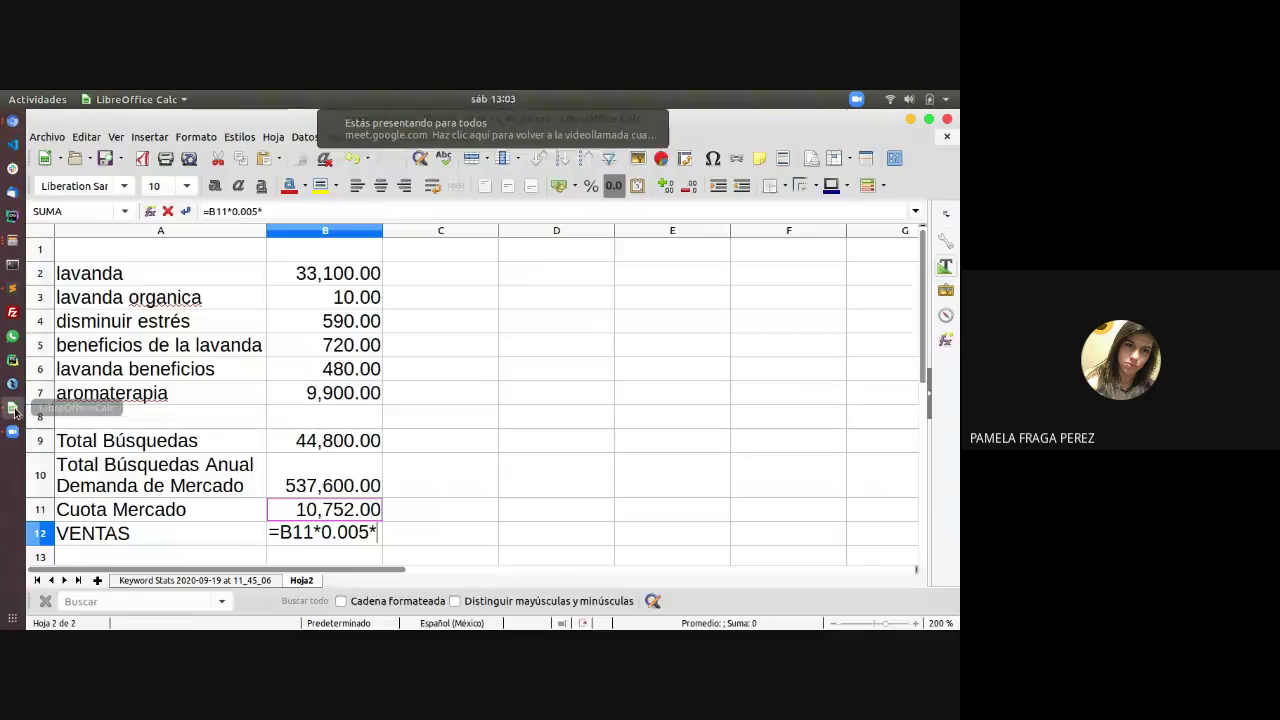
{"action": "left_click", "coordinate": [333, 207]}
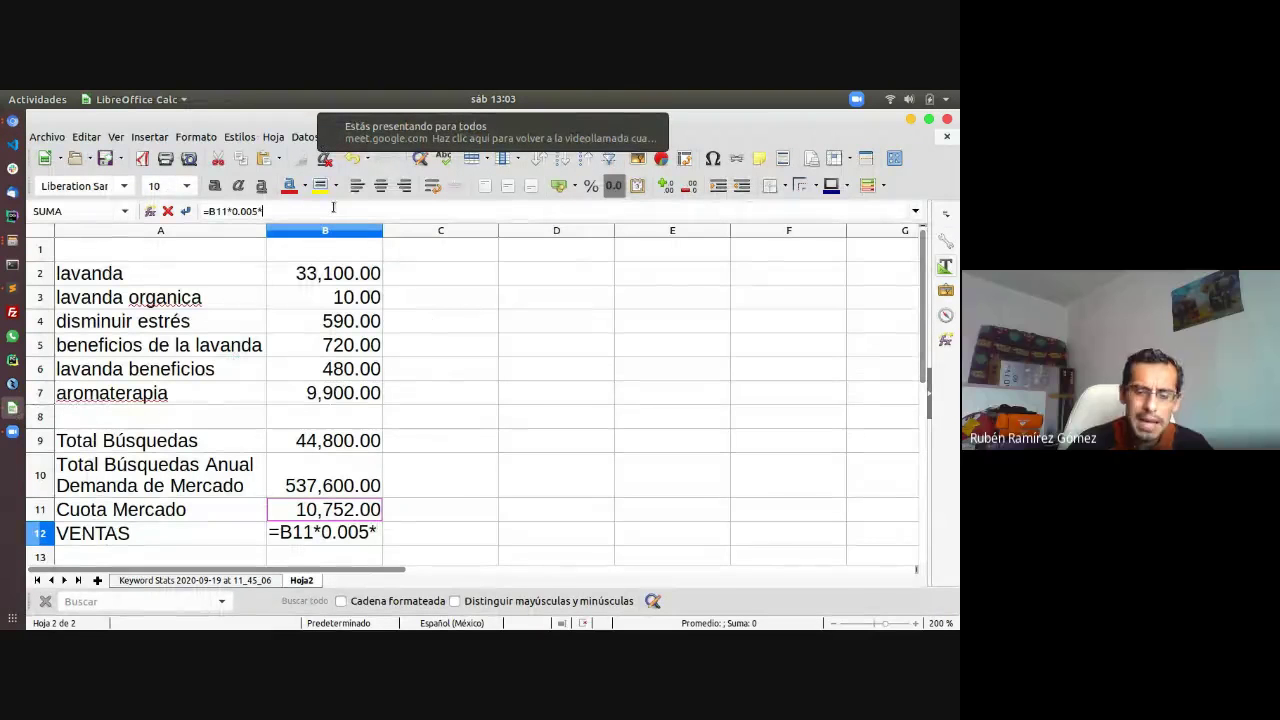
{"action": "type", "text": "5100"}
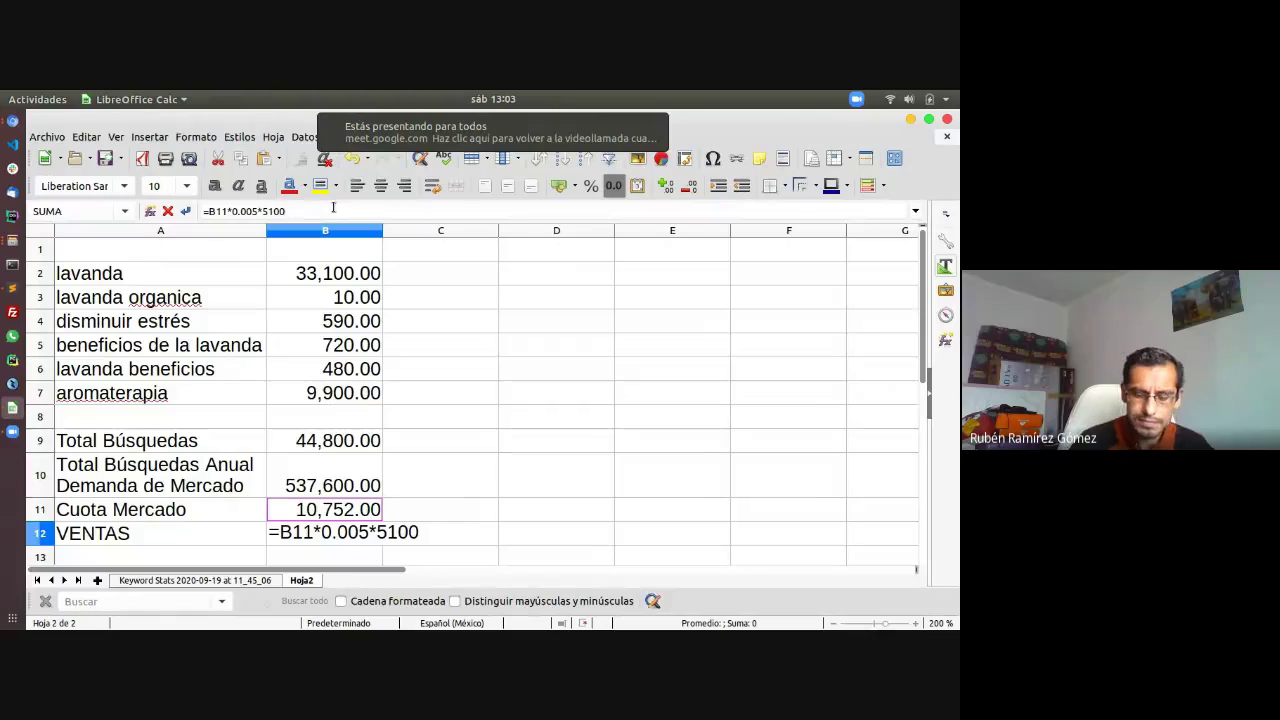
{"action": "key", "text": "BackSpace"}
{"action": "key", "text": "BackSpace"}
{"action": "key", "text": "BackSpace"}
{"action": "type", "text": "00"}
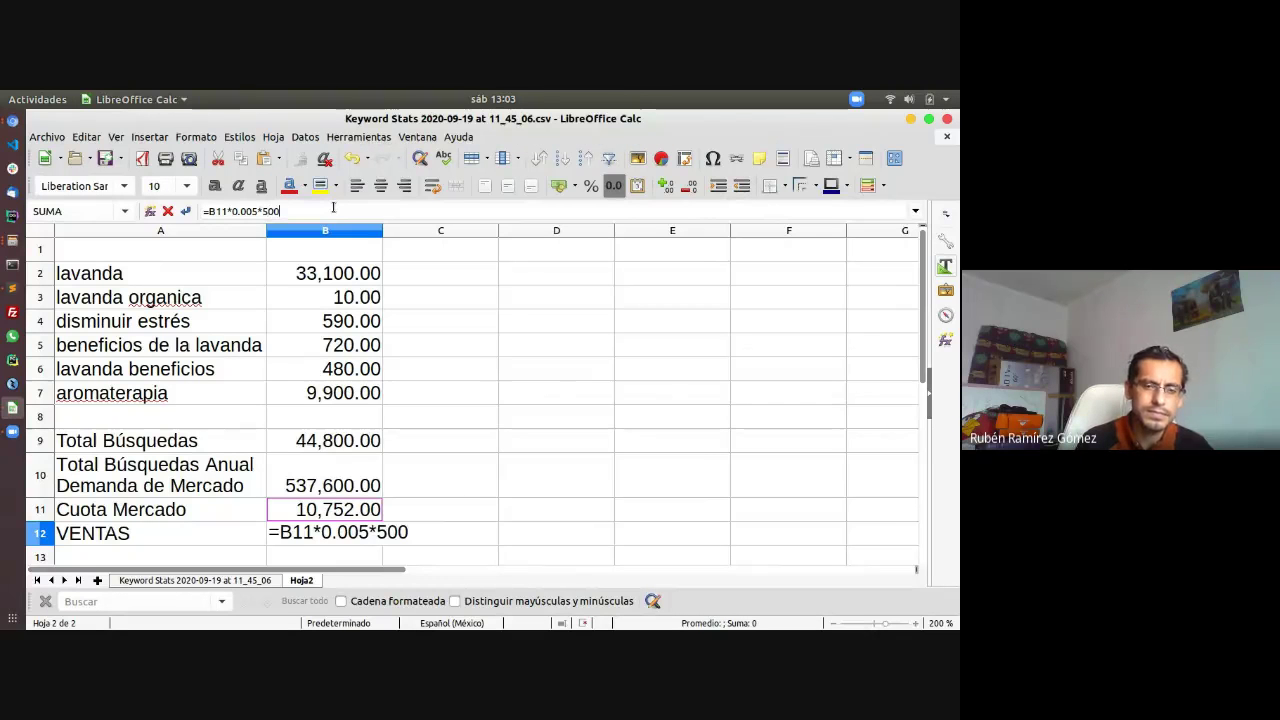
{"action": "key", "text": "Return"}
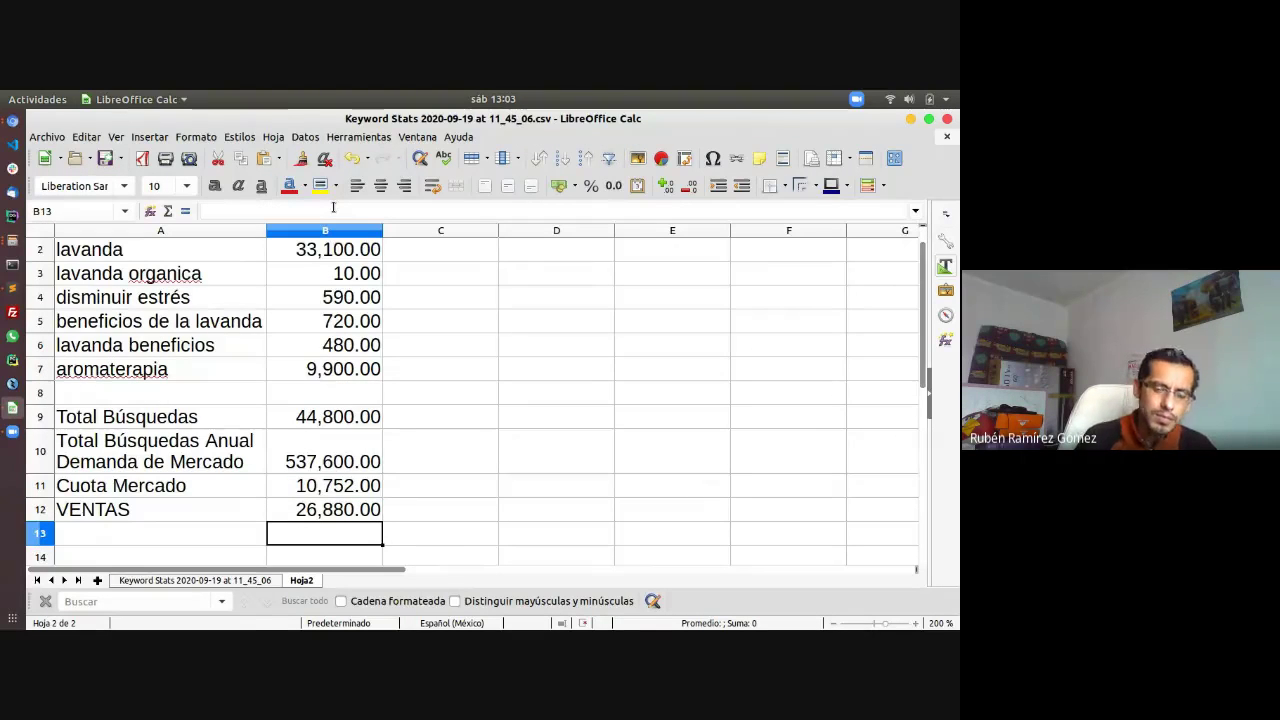
- Calculate the monthly sales in C12 by dividing the annual VENTAS amount by 12 (=B12/12)
{"action": "left_click", "coordinate": [355, 515]}
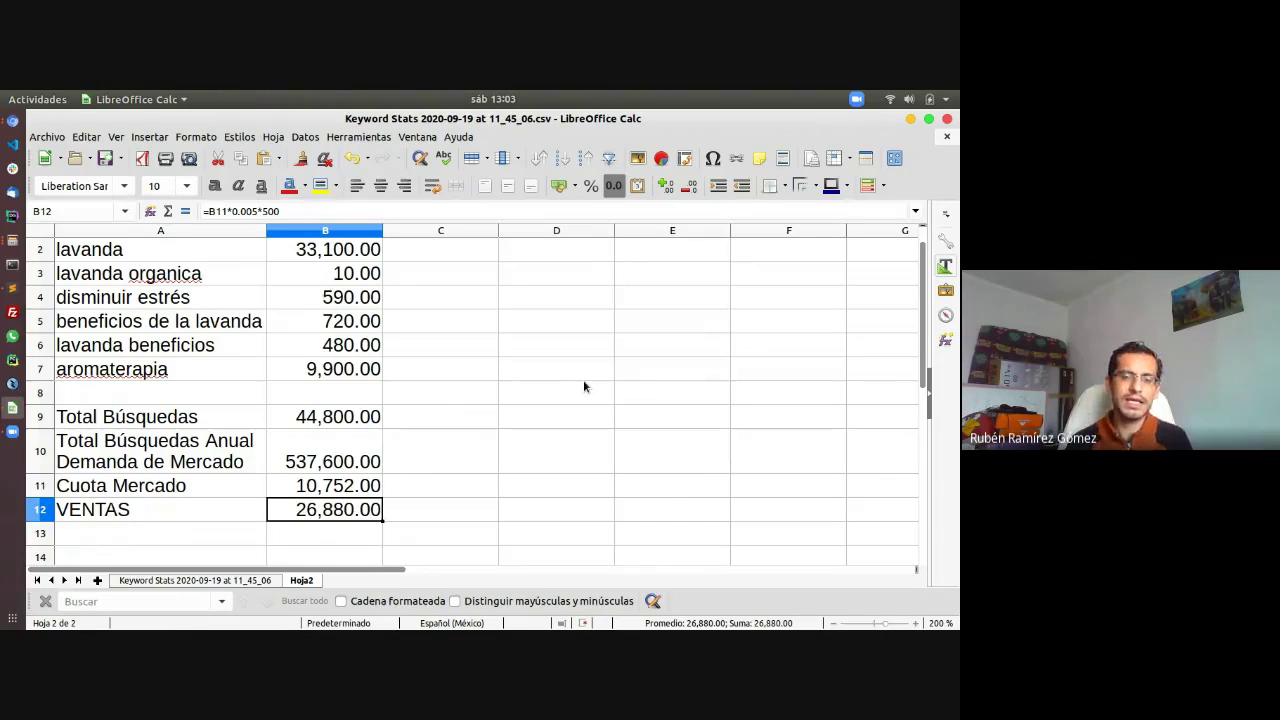
{"action": "left_click", "coordinate": [354, 488]}
{"action": "left_click", "coordinate": [340, 516]}
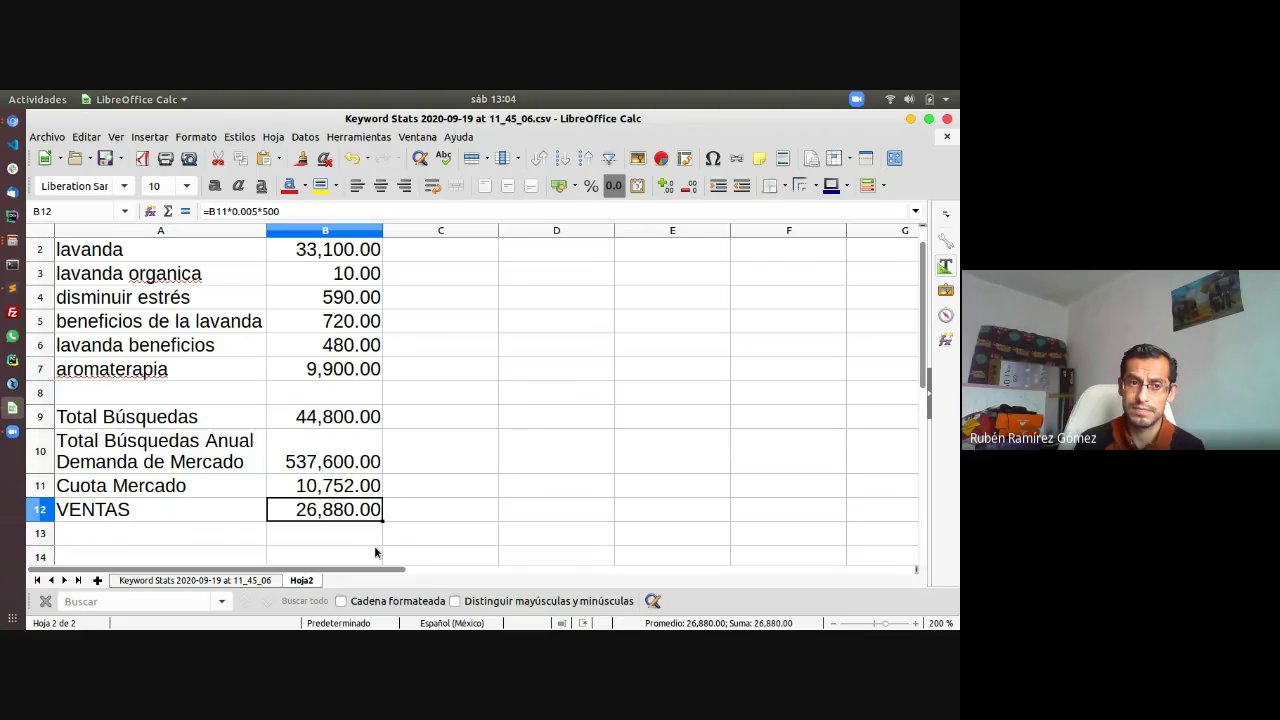
{"action": "key", "text": "Right"}
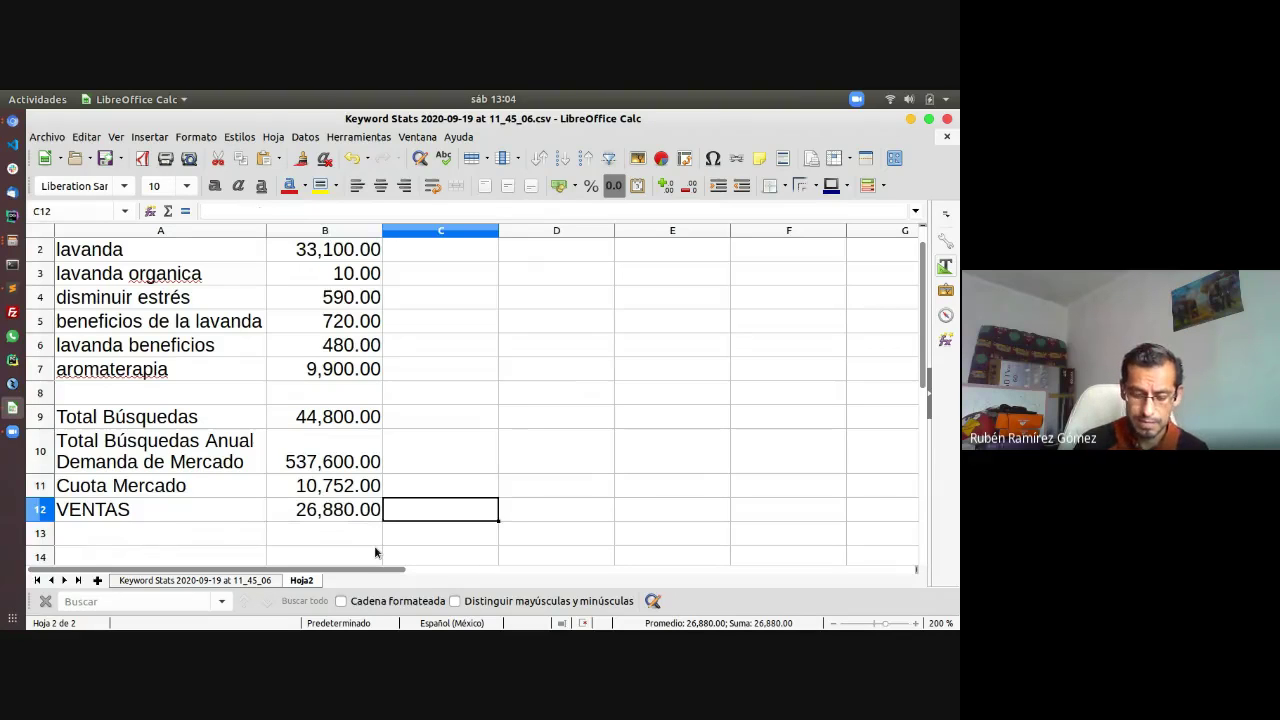
{"action": "type", "text": "="}
{"action": "key", "text": "Left"}
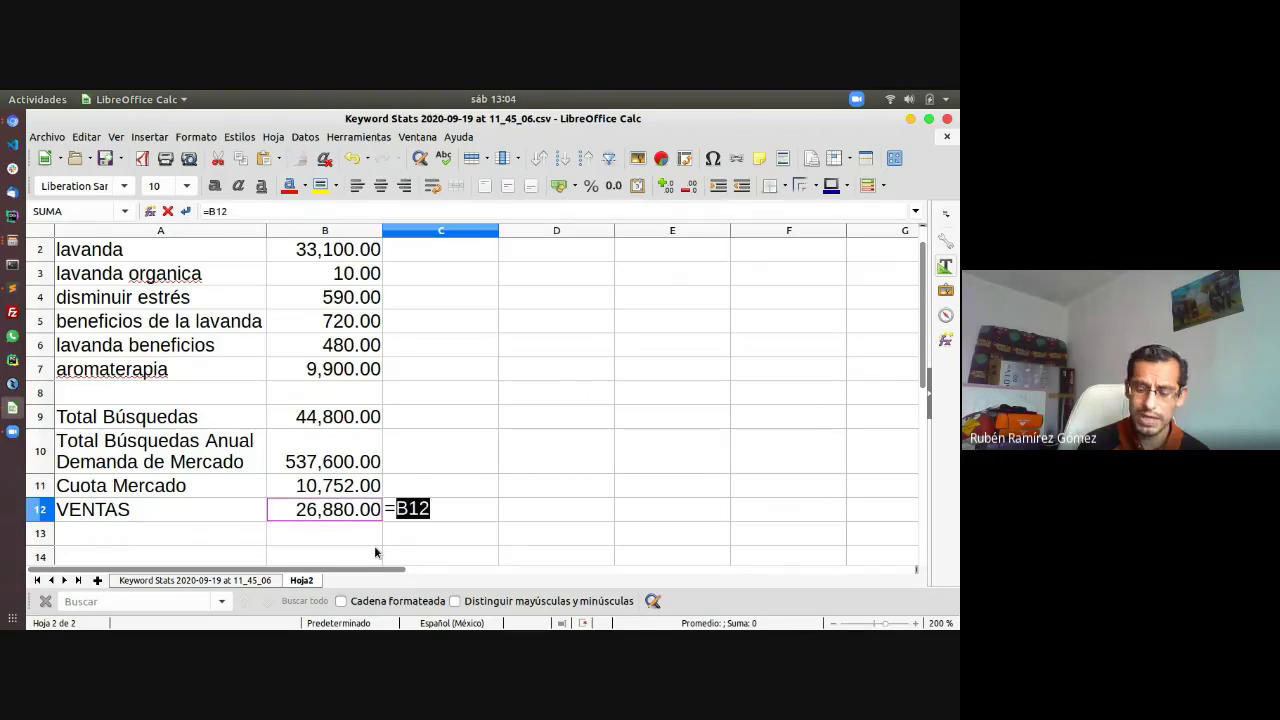
{"action": "type", "text": "/"}
{"action": "type", "text": "12"}
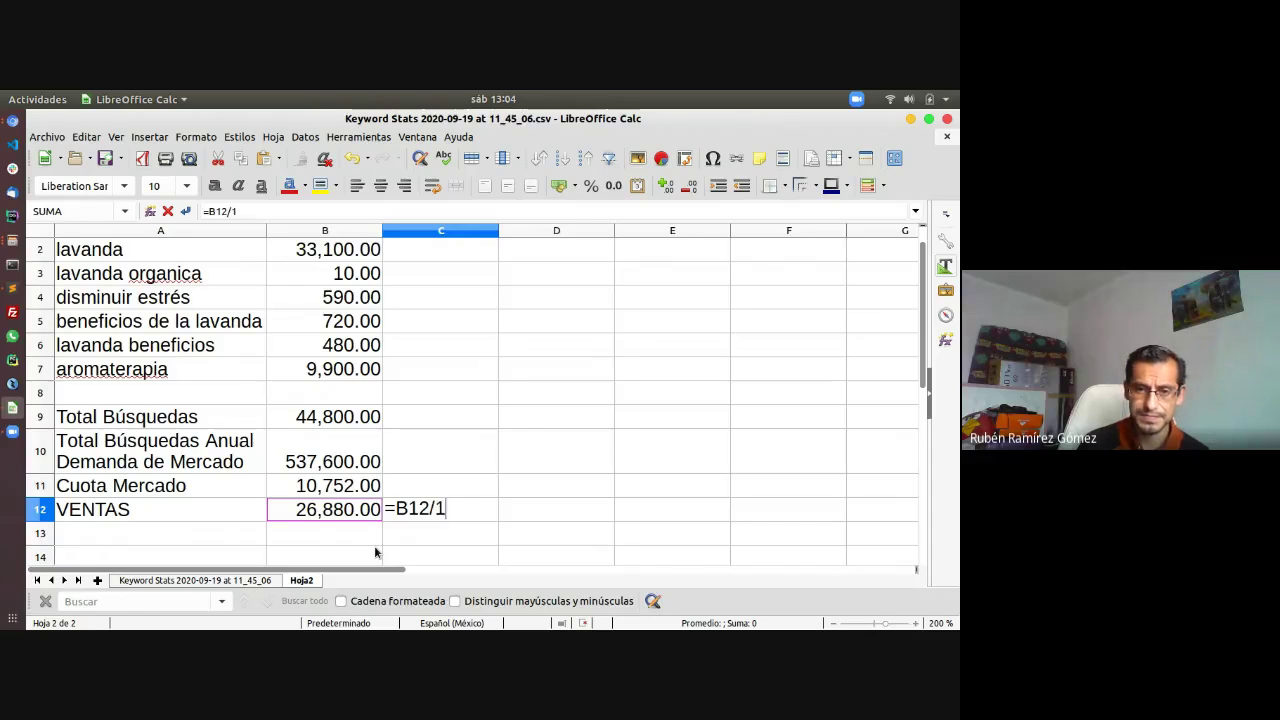
{"action": "key", "text": "Return"}
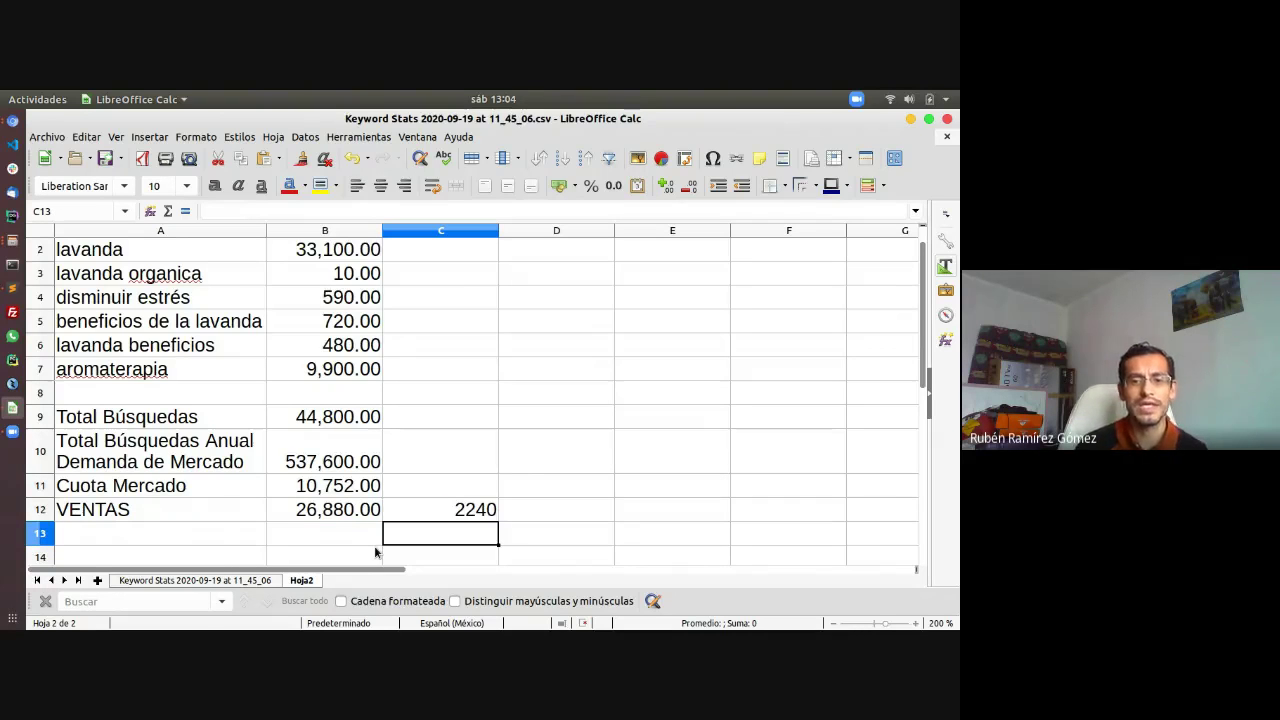
- Format the monthly sales in C12 as a number with a thousands separator and two decimals
{"action": "left_click", "coordinate": [420, 512]}
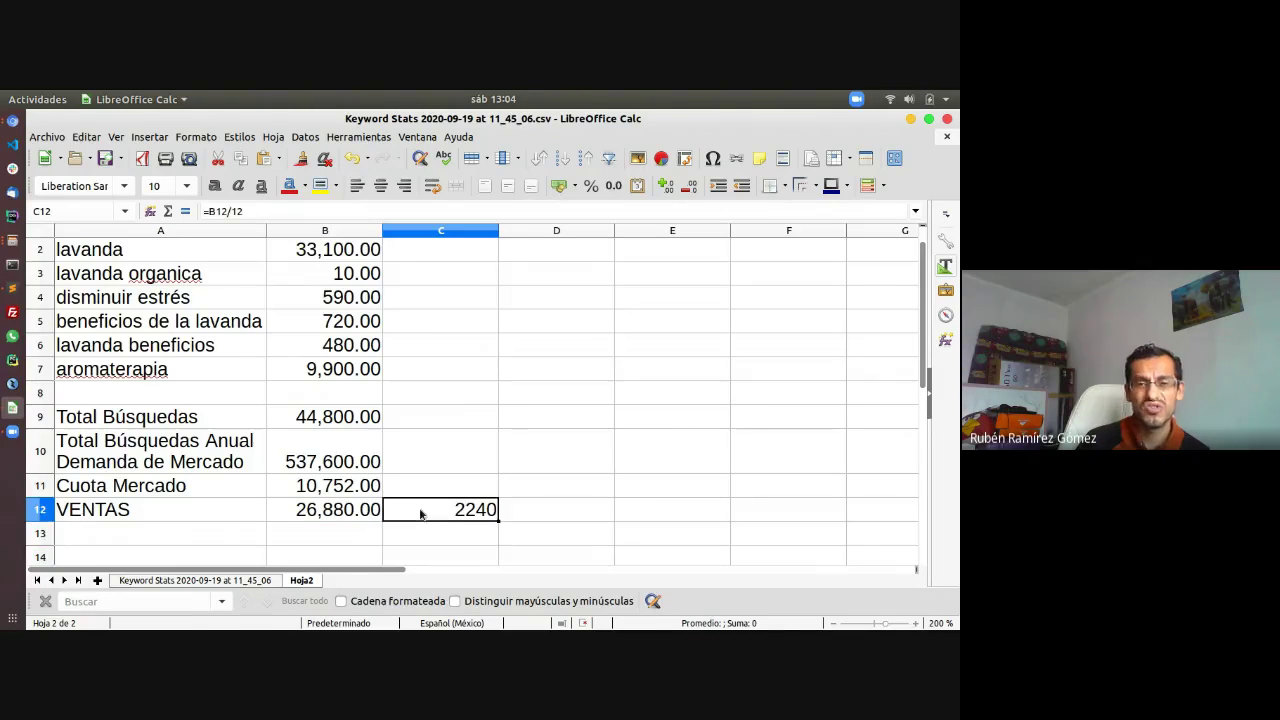
{"action": "left_click", "coordinate": [613, 185]}
{"action": "left_click", "coordinate": [544, 527]}
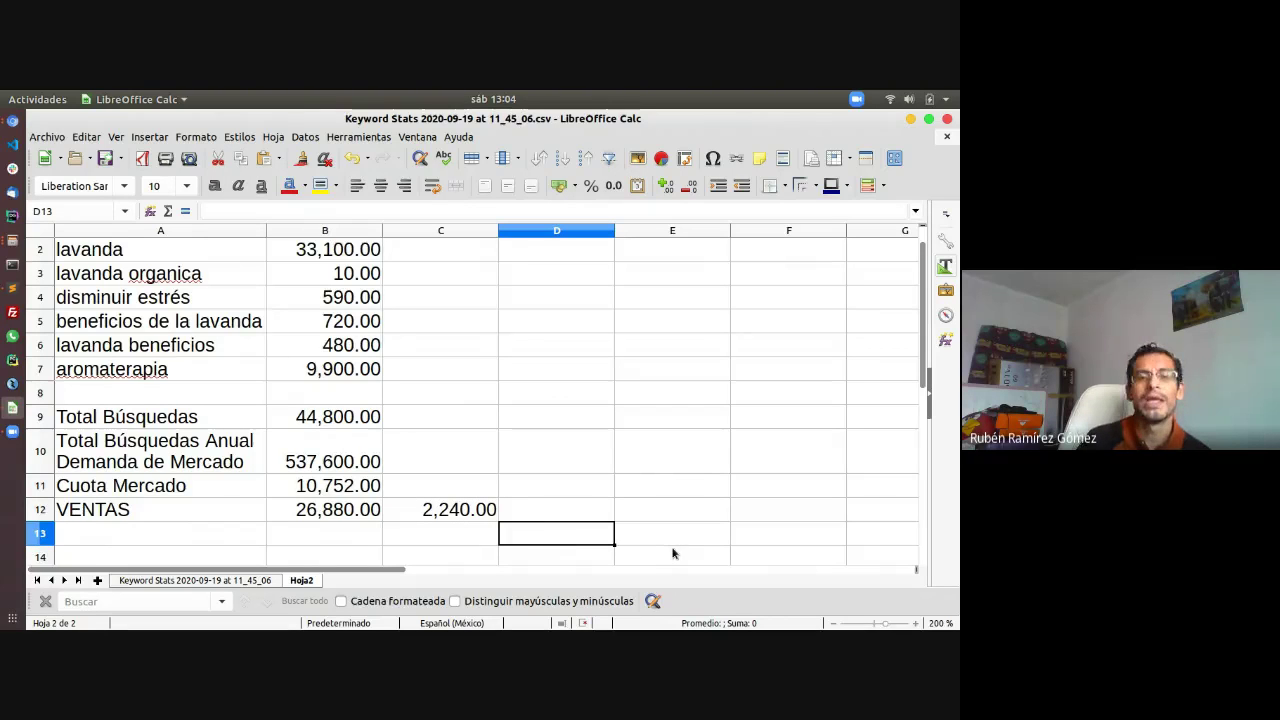
{"action": "left_click", "coordinate": [420, 512]}
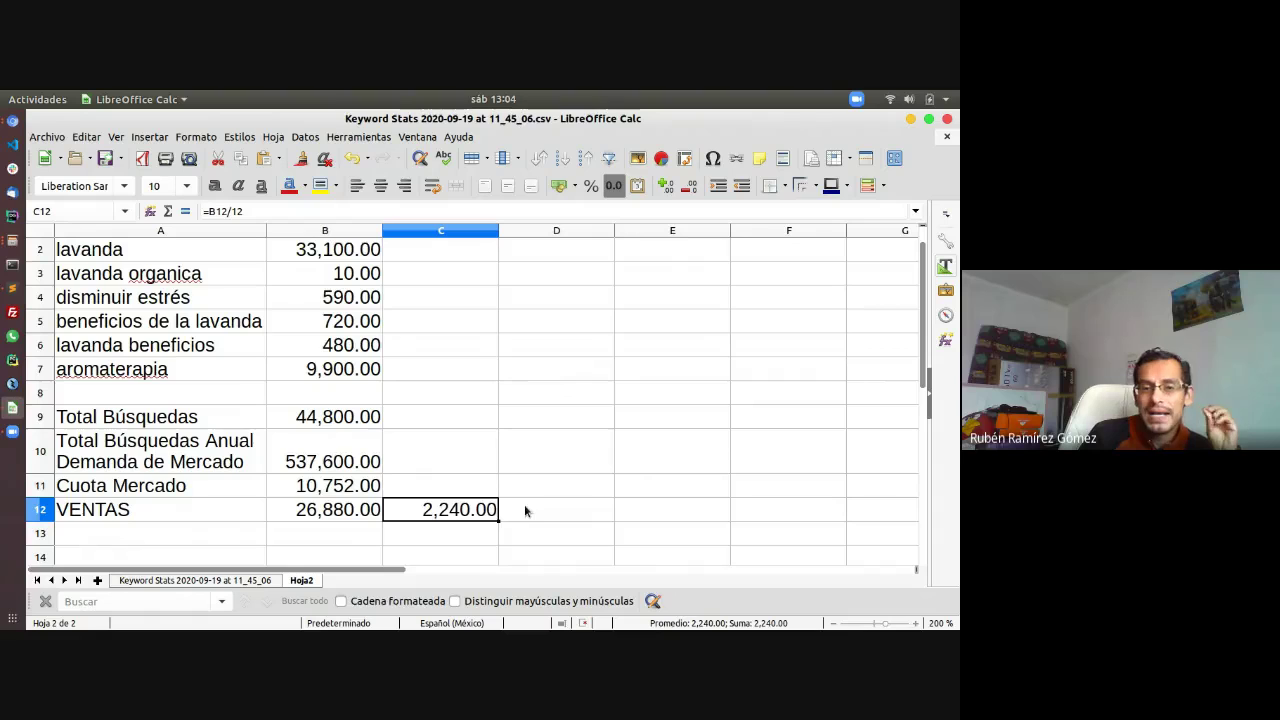
- Go through the keywords in A2:A7 one by one, from lavanda to aromaterapia and back
{"action": "left_click", "coordinate": [130, 251]}
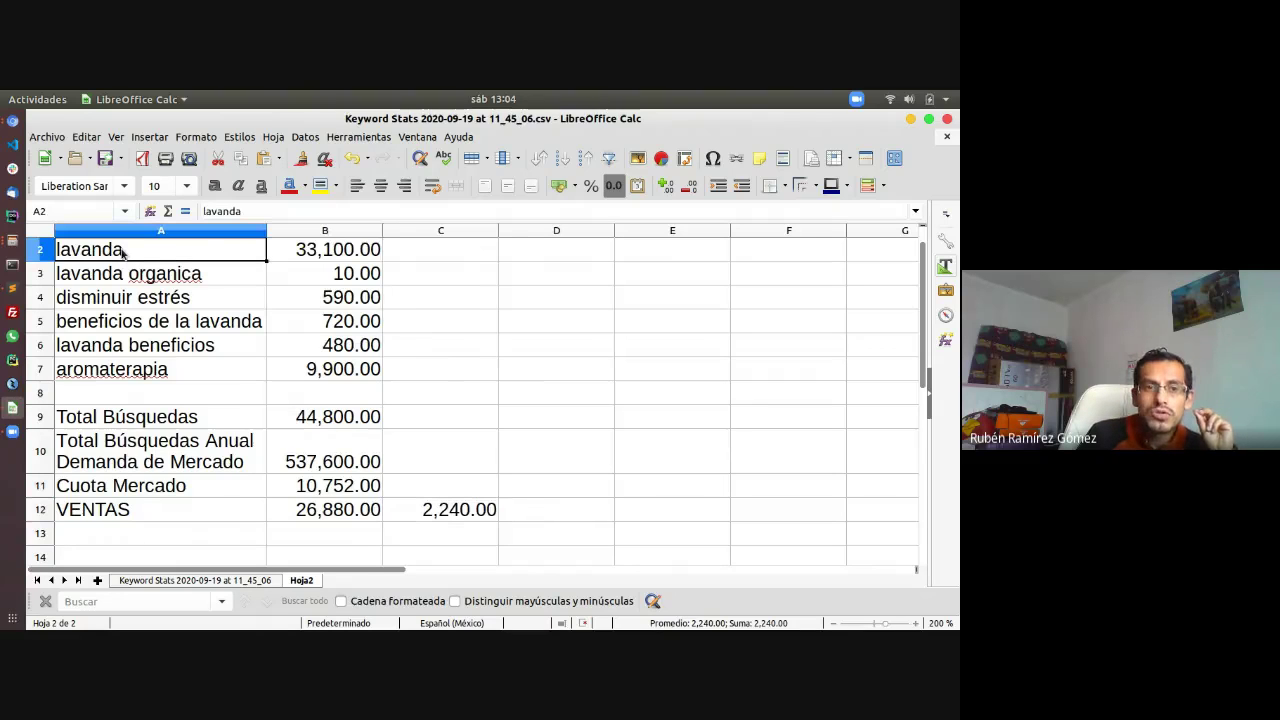
{"action": "left_click_drag", "start_coordinate": [137, 252], "coordinate": [173, 370]}
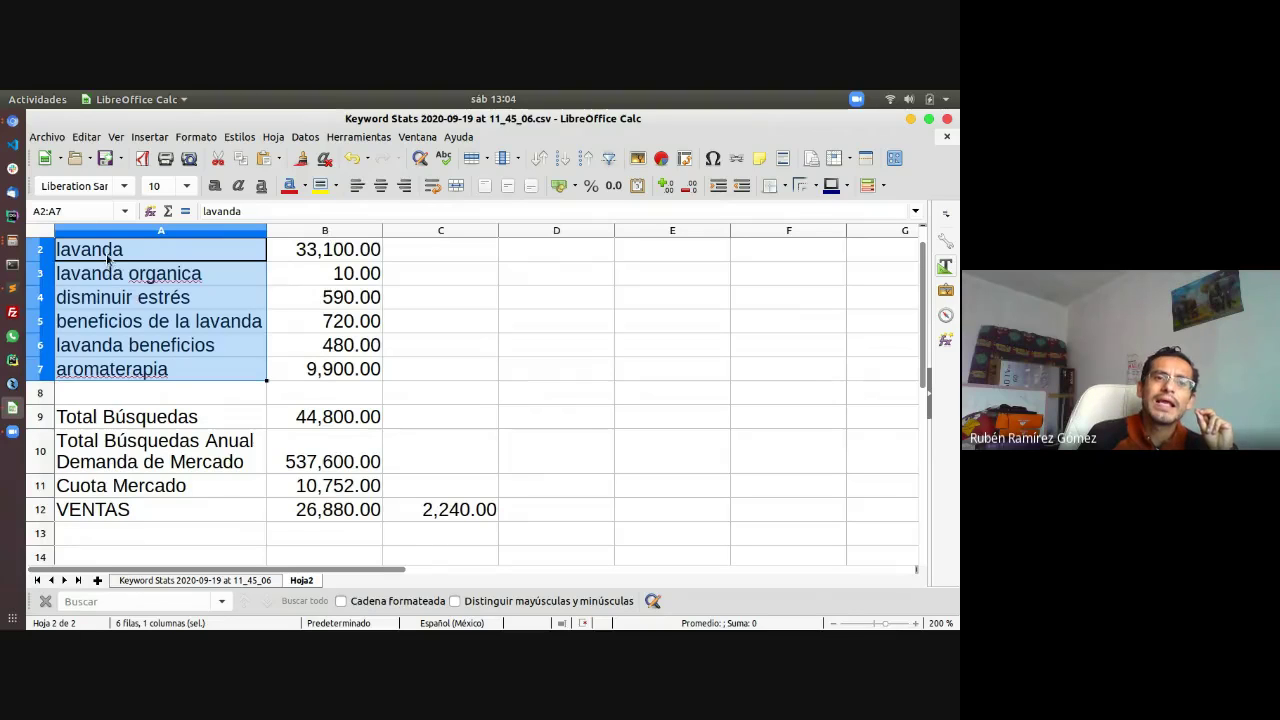
{"action": "left_click", "coordinate": [107, 256]}
{"action": "left_click", "coordinate": [114, 276]}
{"action": "left_click", "coordinate": [125, 300]}
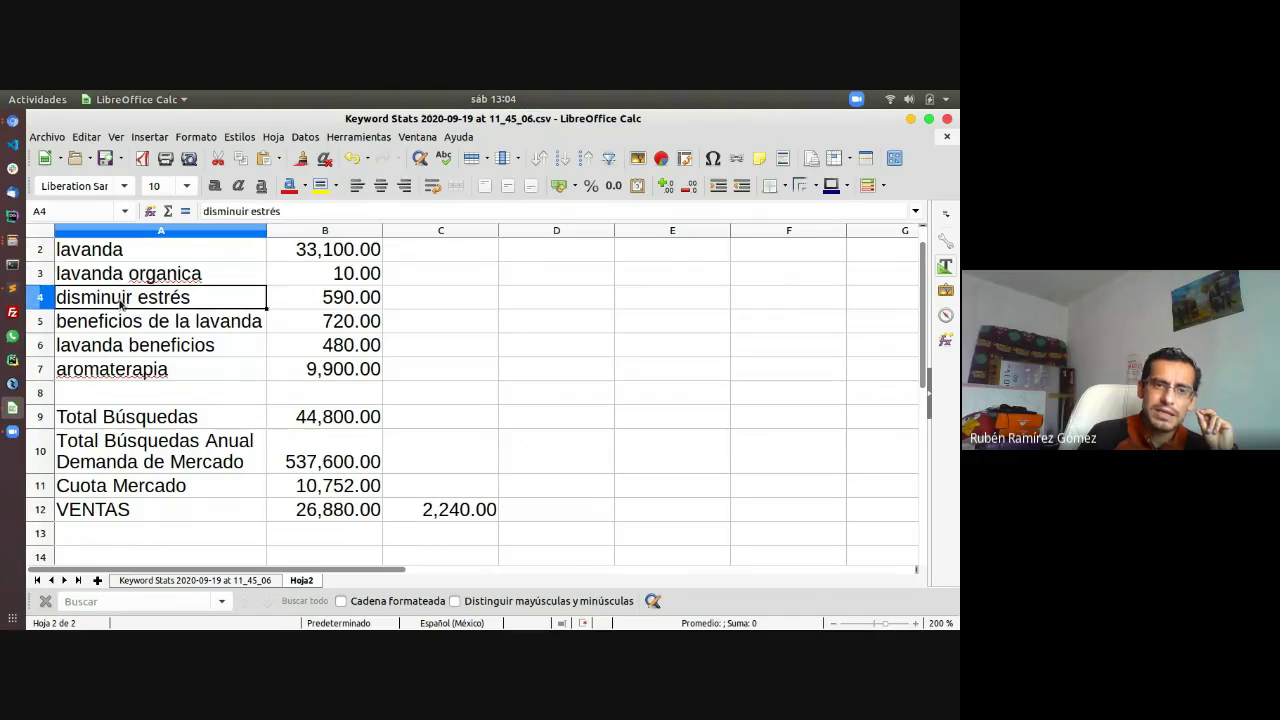
{"action": "left_click", "coordinate": [123, 323]}
{"action": "left_click", "coordinate": [144, 353]}
{"action": "left_click", "coordinate": [146, 363]}
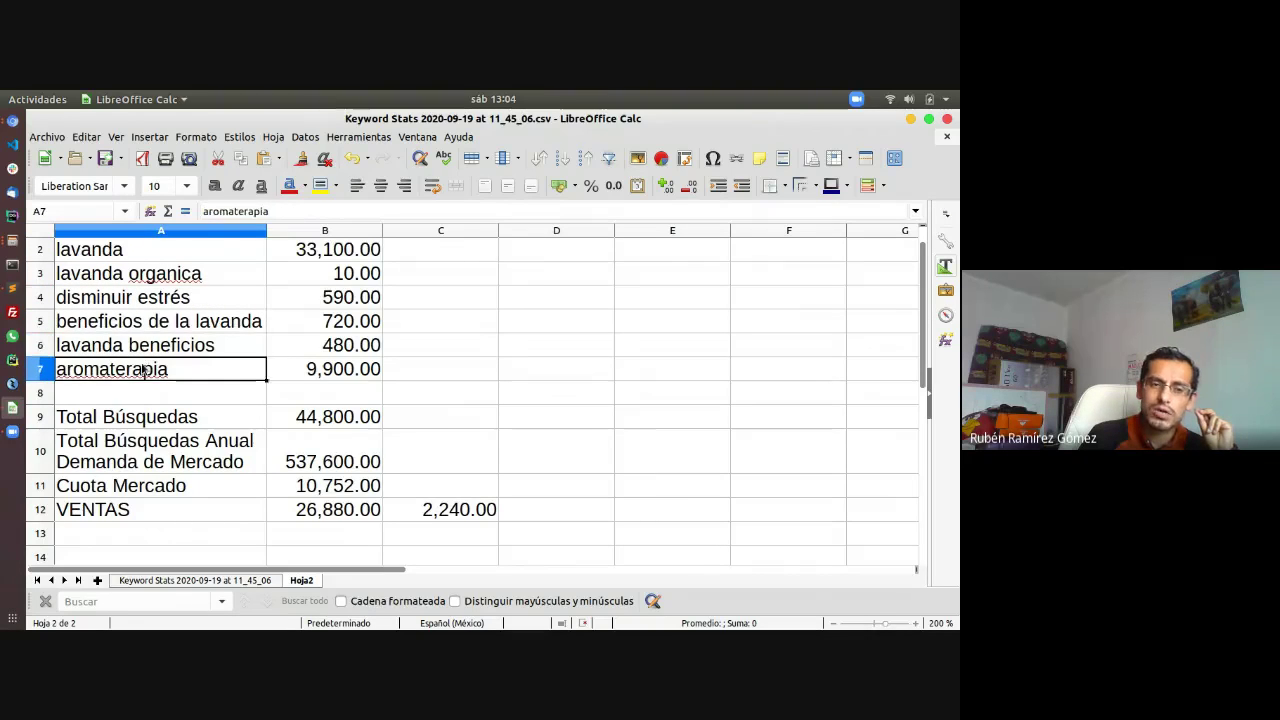
{"action": "left_click", "coordinate": [145, 341]}
{"action": "left_click", "coordinate": [150, 322]}
{"action": "left_click", "coordinate": [155, 300]}
{"action": "left_click", "coordinate": [160, 276]}
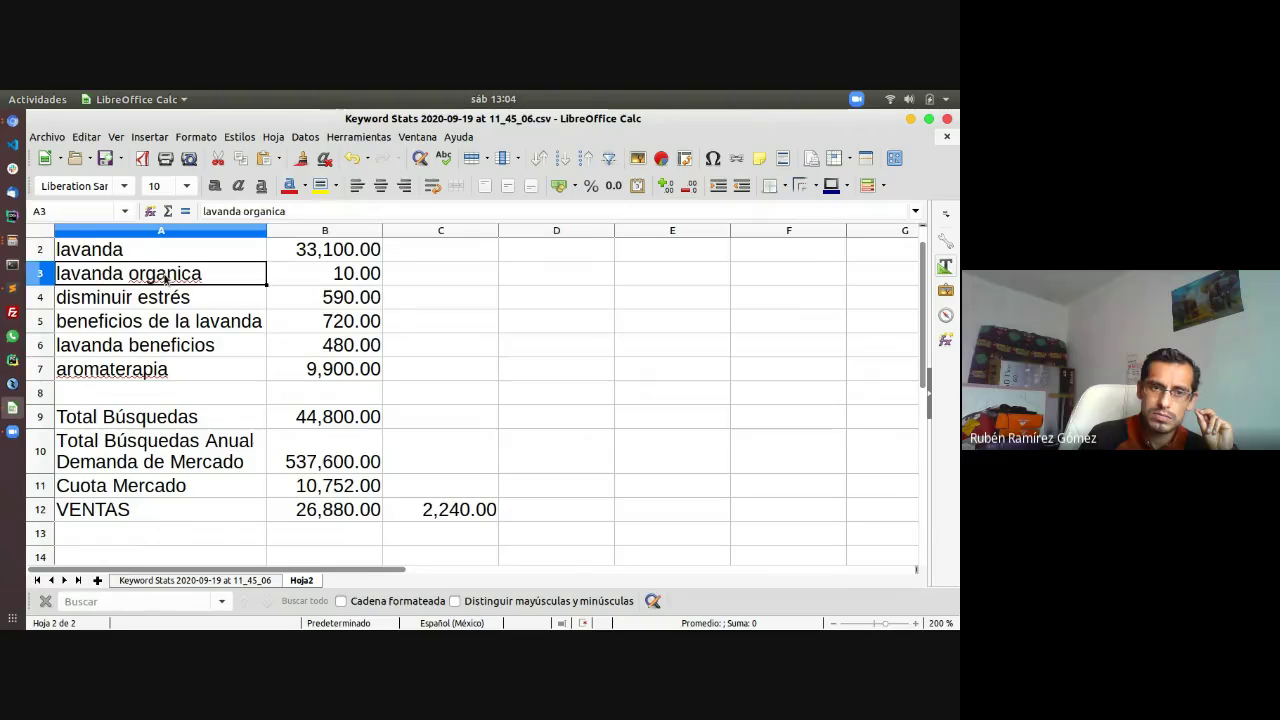
{"action": "left_click", "coordinate": [226, 253]}
- Review the search volume of each keyword in B2:B7
{"action": "left_click", "coordinate": [321, 255]}
{"action": "left_click", "coordinate": [322, 278]}
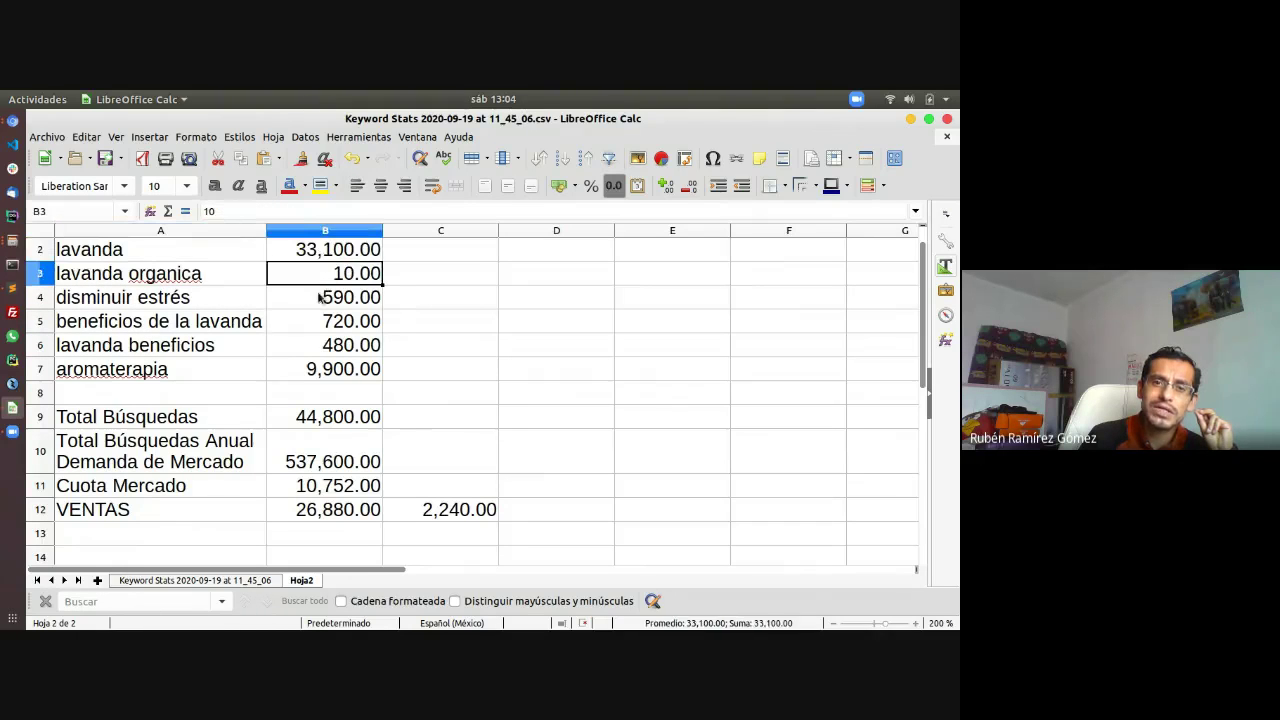
{"action": "left_click", "coordinate": [322, 303]}
{"action": "left_click", "coordinate": [312, 322]}
{"action": "left_click", "coordinate": [312, 346]}
{"action": "left_click", "coordinate": [312, 370]}
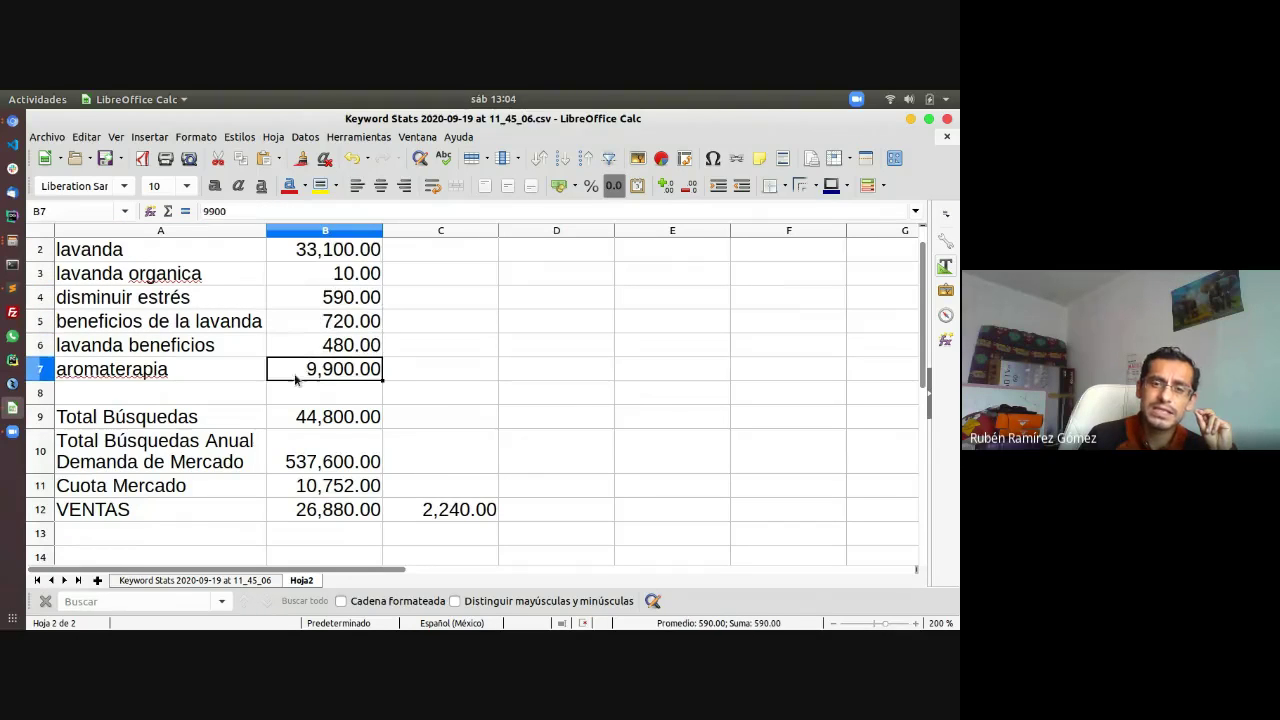
- Revisit the keywords from lavanda beneficios up to lavanda organica and highlight the whole keyword list in A2:A7
{"action": "left_click", "coordinate": [195, 347]}
{"action": "left_click", "coordinate": [200, 322]}
{"action": "left_click", "coordinate": [205, 298]}
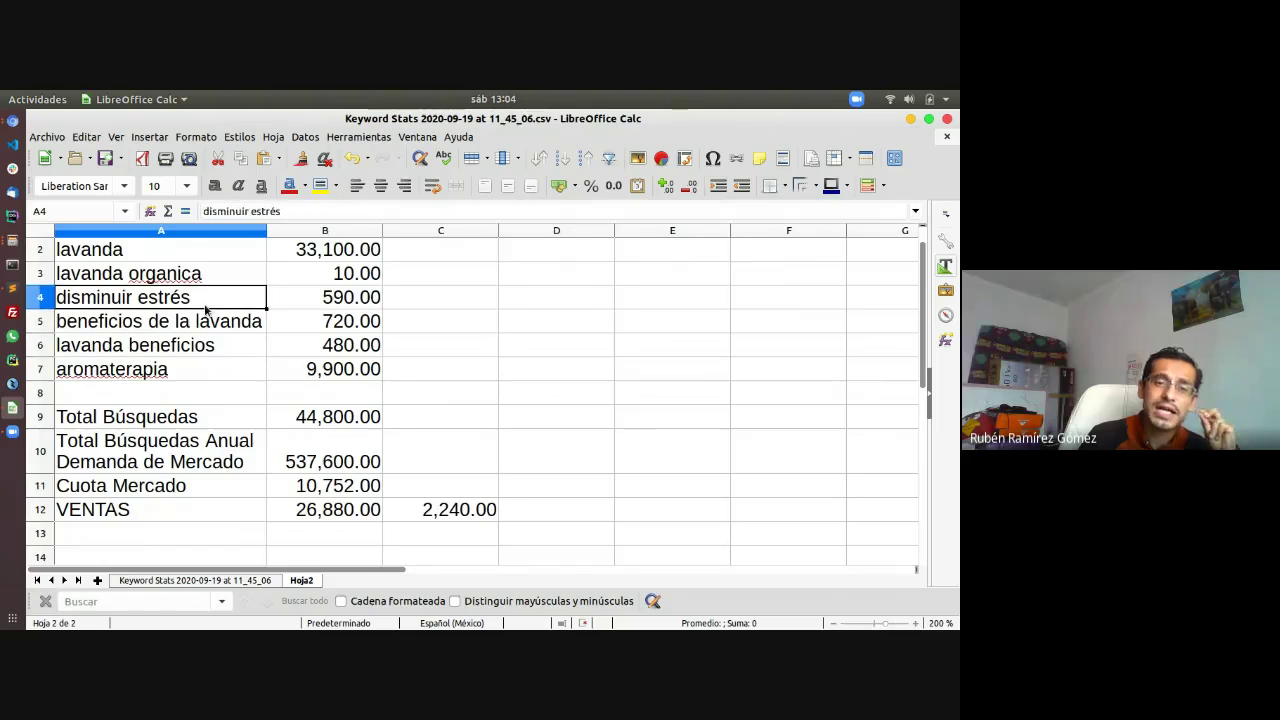
{"action": "left_click", "coordinate": [225, 276]}
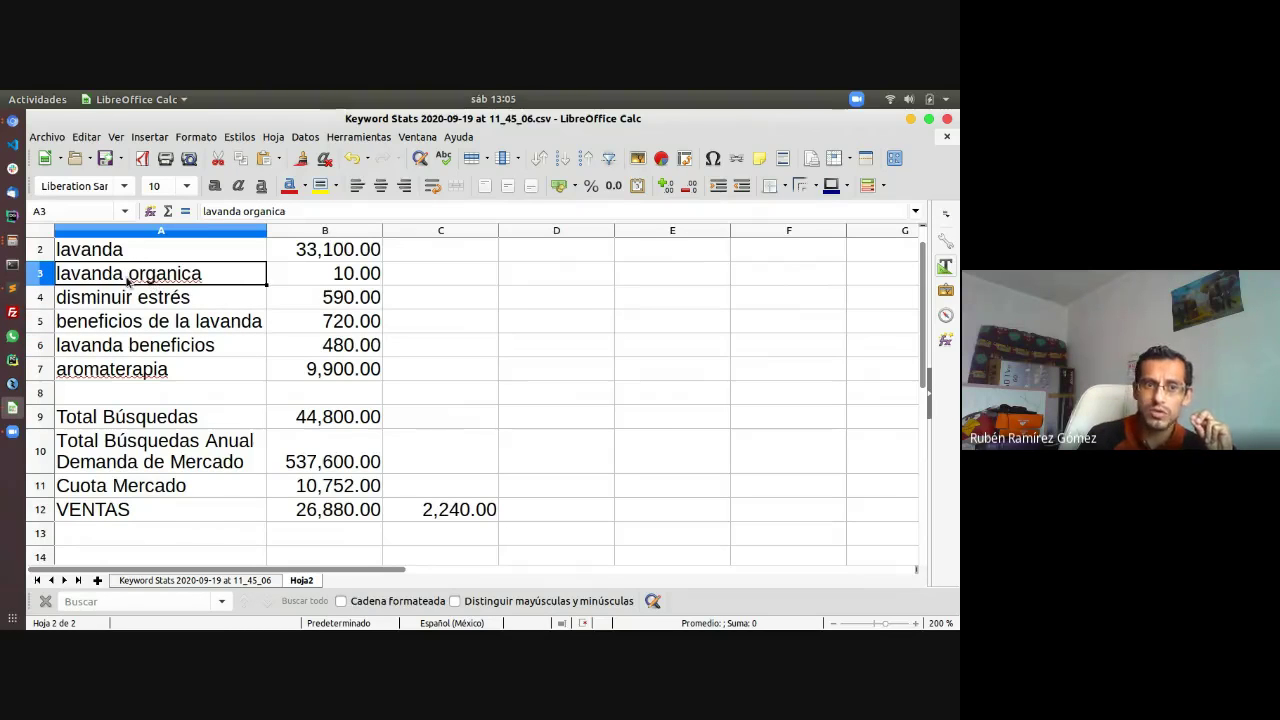
{"action": "left_click_drag", "start_coordinate": [127, 253], "coordinate": [143, 369]}
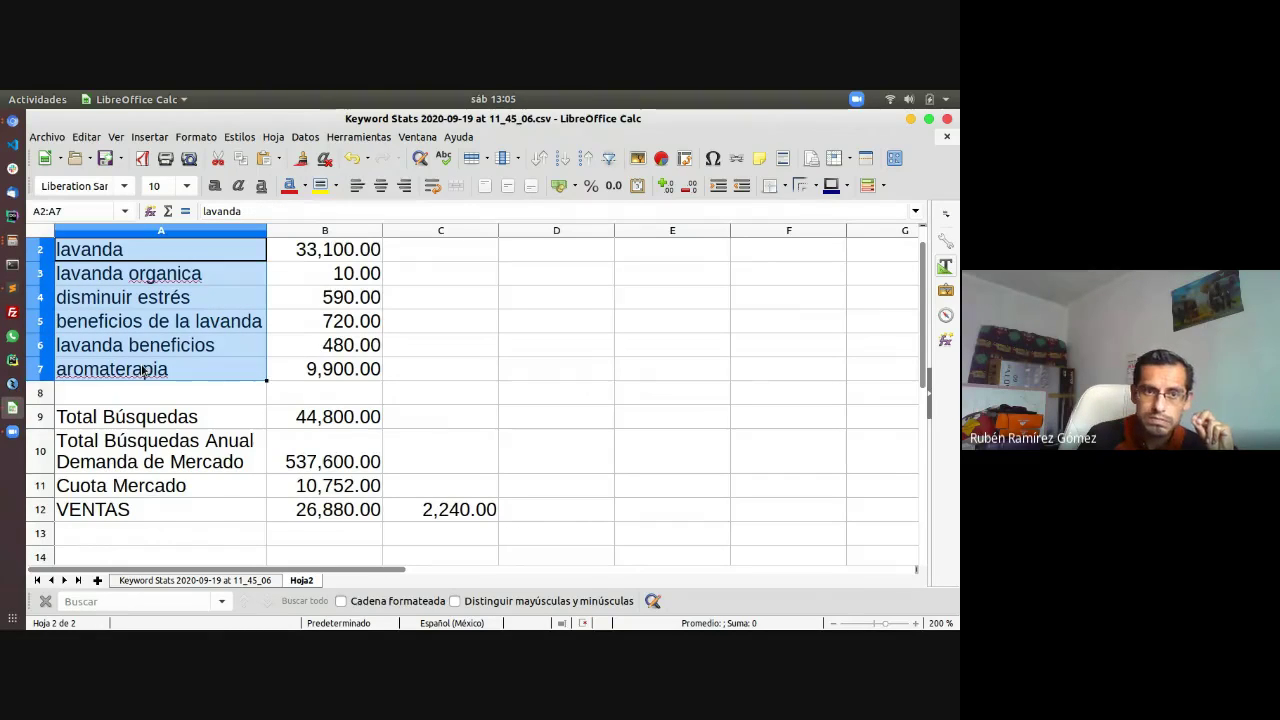
{"action": "scroll", "coordinate": [155, 350], "scroll_direction": "up", "scroll_amount": 1}
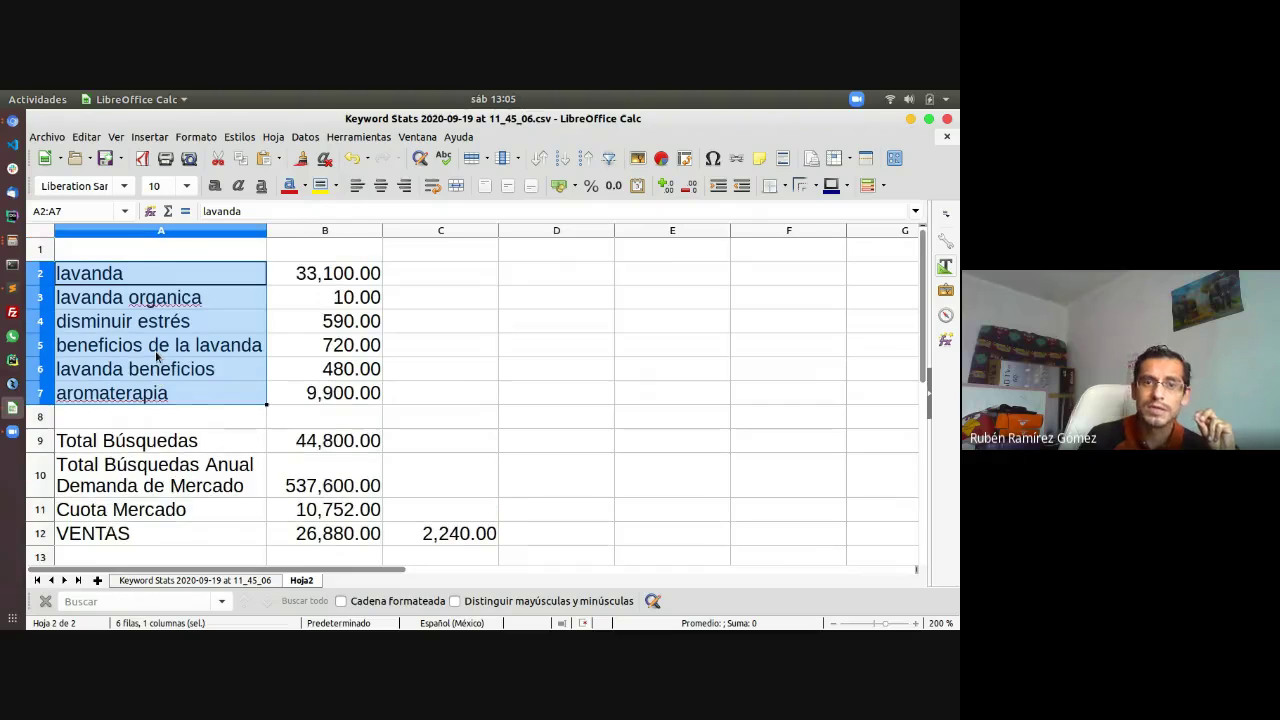
- Replace the keywords in A3:A5 with the placeholders XXXXXXXXXX, YYYYYYYYYY and SDFSDFSDDFDS
{"action": "scroll", "coordinate": [155, 350], "scroll_direction": "down", "scroll_amount": 1}
{"action": "scroll", "coordinate": [155, 350], "scroll_direction": "up", "scroll_amount": 1}
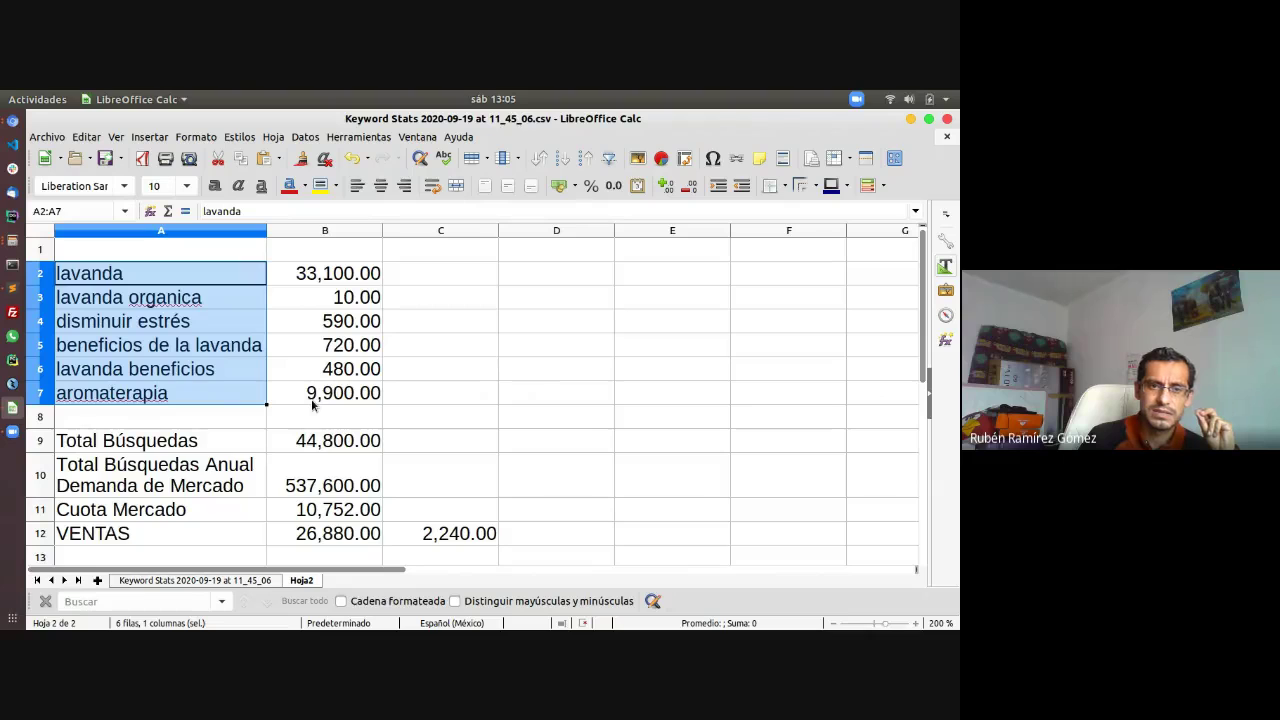
{"action": "left_click", "coordinate": [180, 299]}
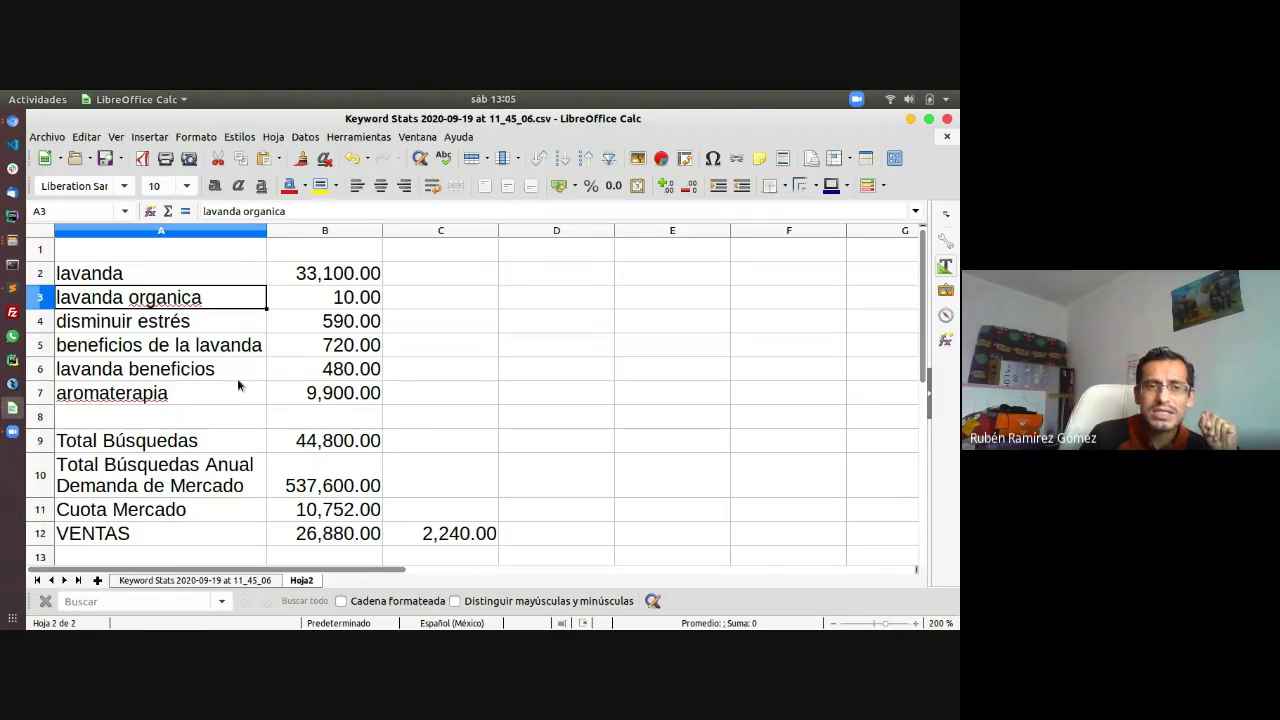
{"action": "double_click", "coordinate": [229, 301]}
{"action": "left_click_drag", "start_coordinate": [229, 300], "coordinate": [57, 297]}
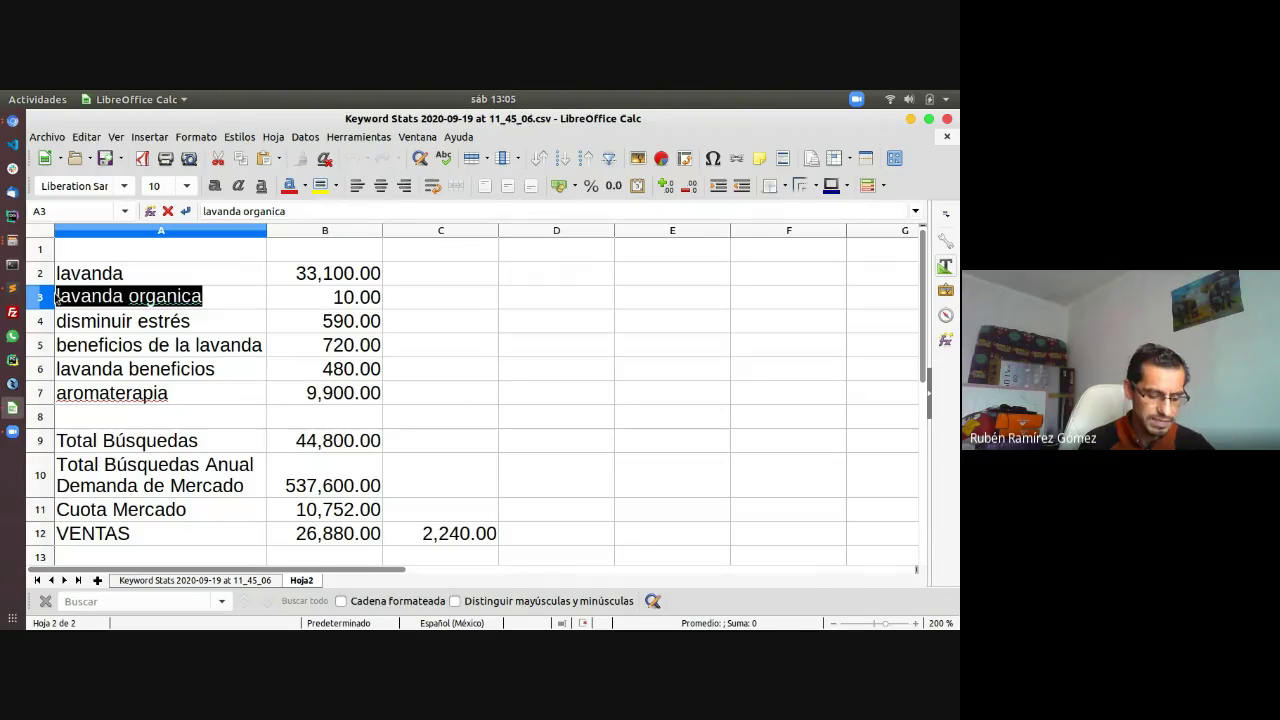
{"action": "type", "text": "XXXXXXXXXX"}
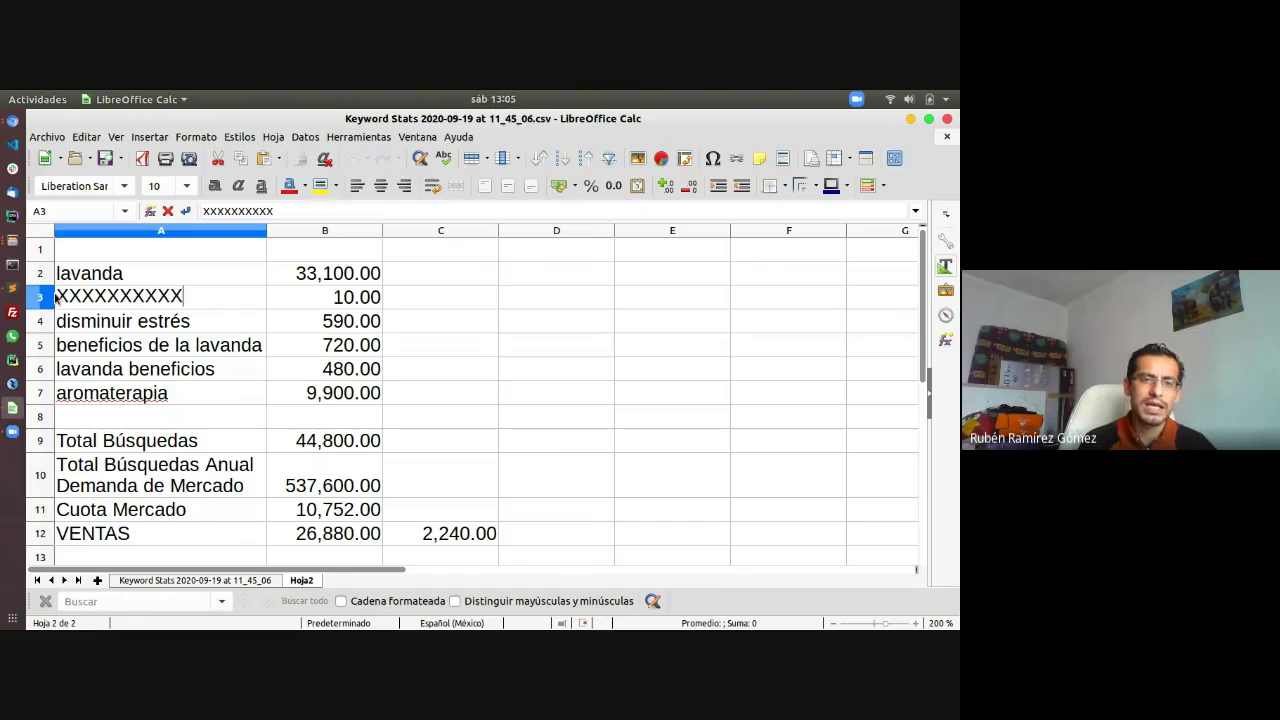
{"action": "key", "text": "Return"}
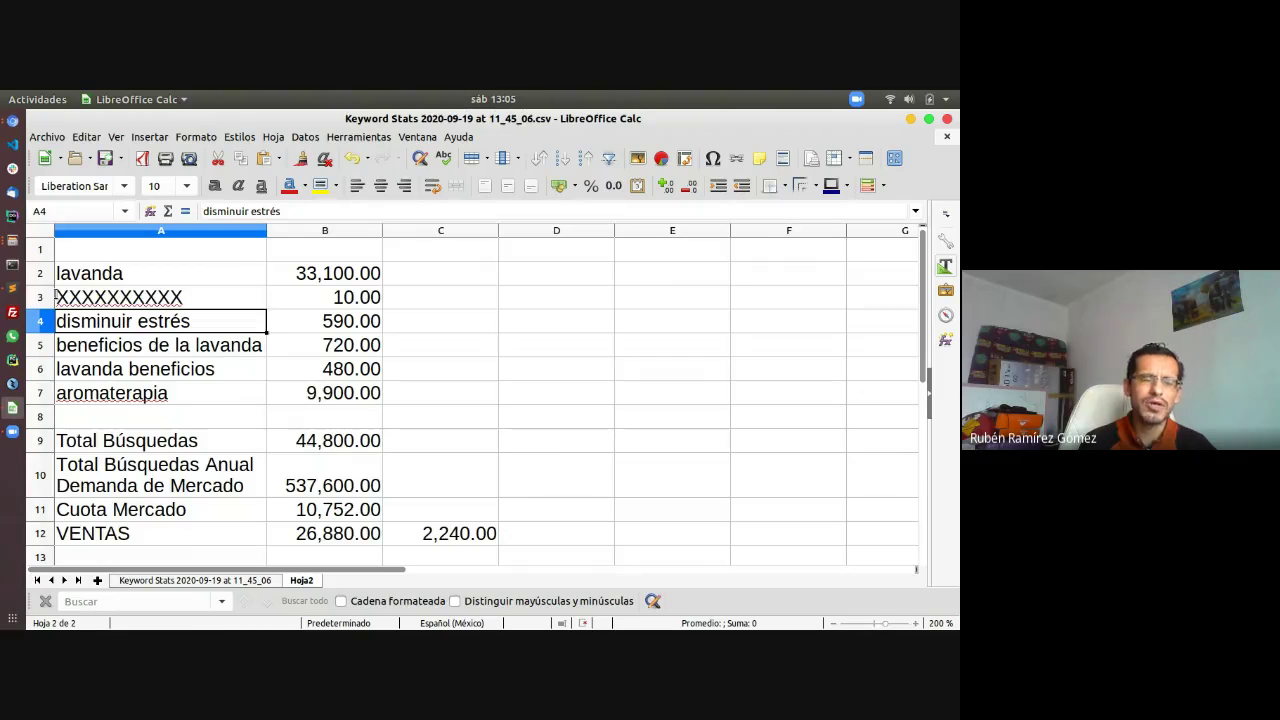
{"action": "type", "text": "YYYYYYYYYY"}
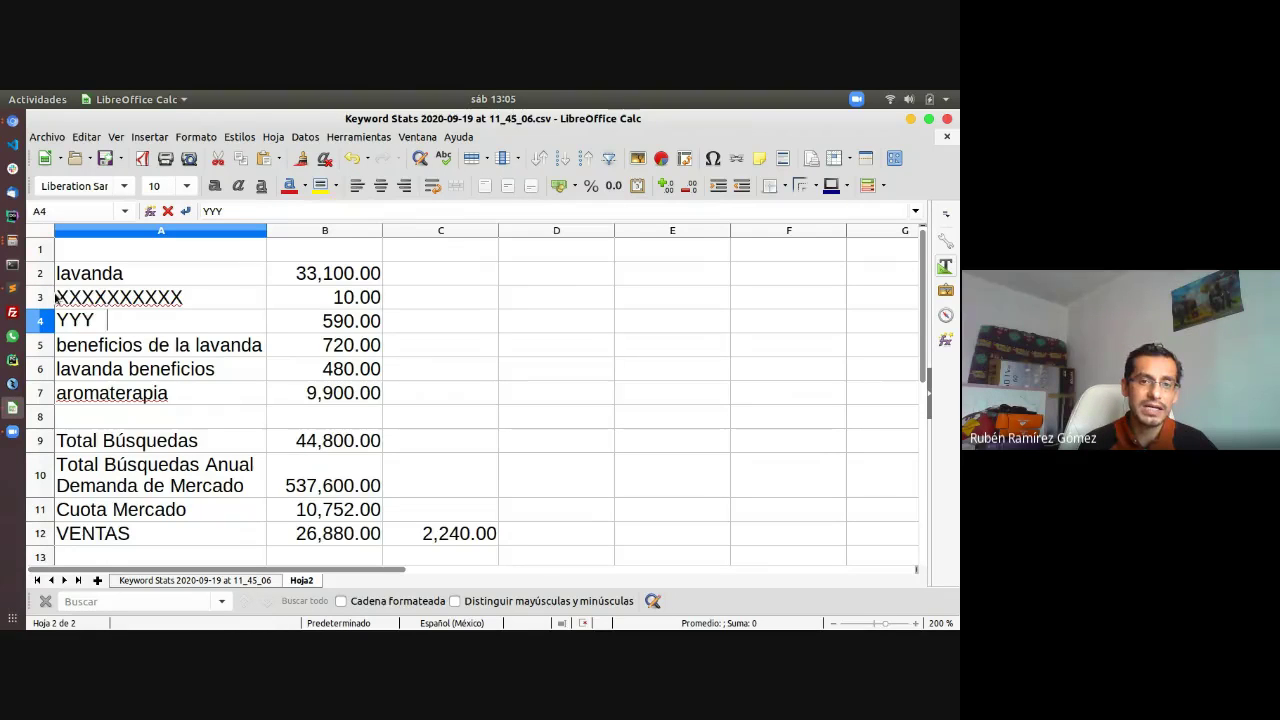
{"action": "key", "text": "Return"}
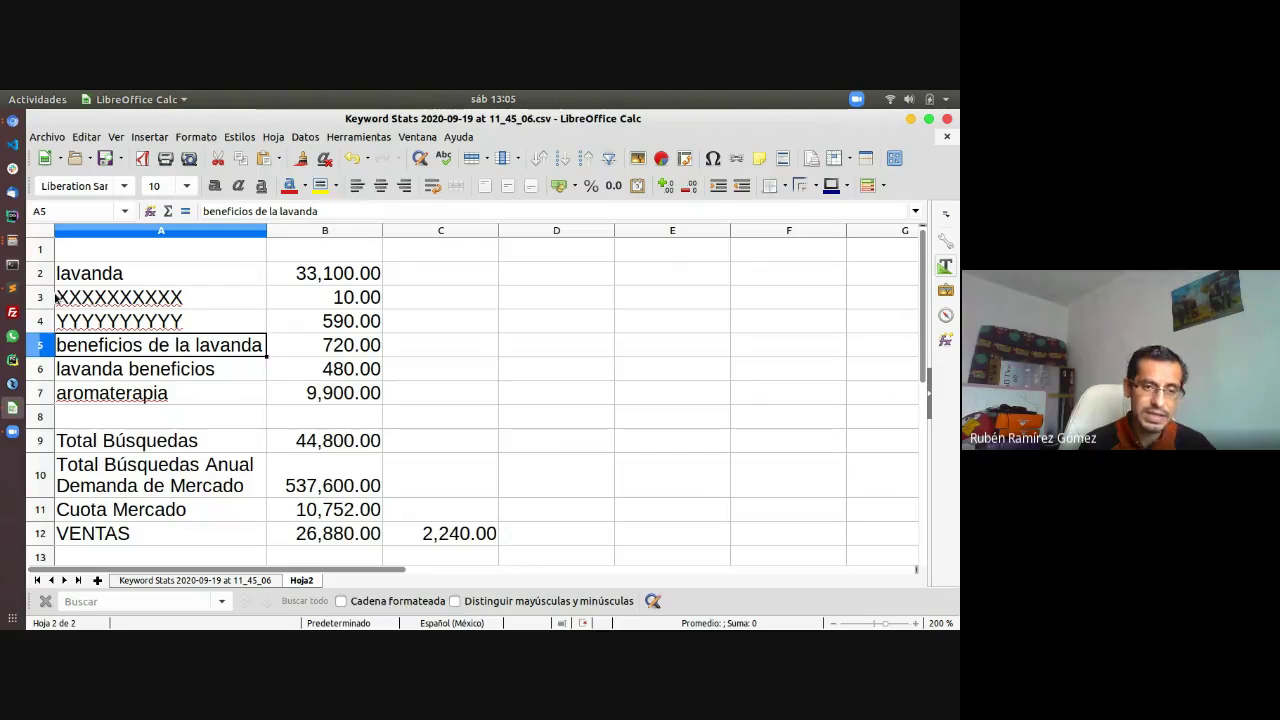
{"action": "type", "text": "SDFSDFSDDFDS"}
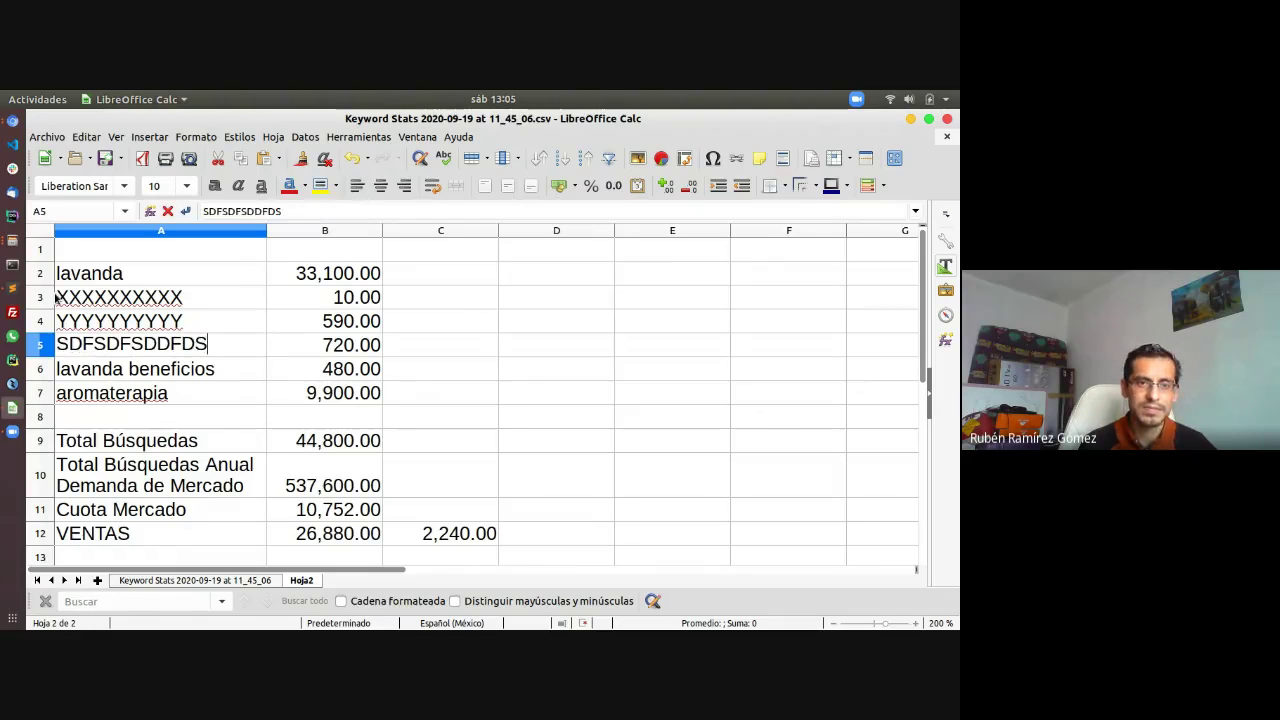
{"action": "key", "text": "Return"}
- Set the search volumes in B3, B4, B5 and B6 to 5000 each
{"action": "key", "text": "Up"}
{"action": "key", "text": "Up"}
{"action": "key", "text": "Right"}
{"action": "key", "text": "Up"}
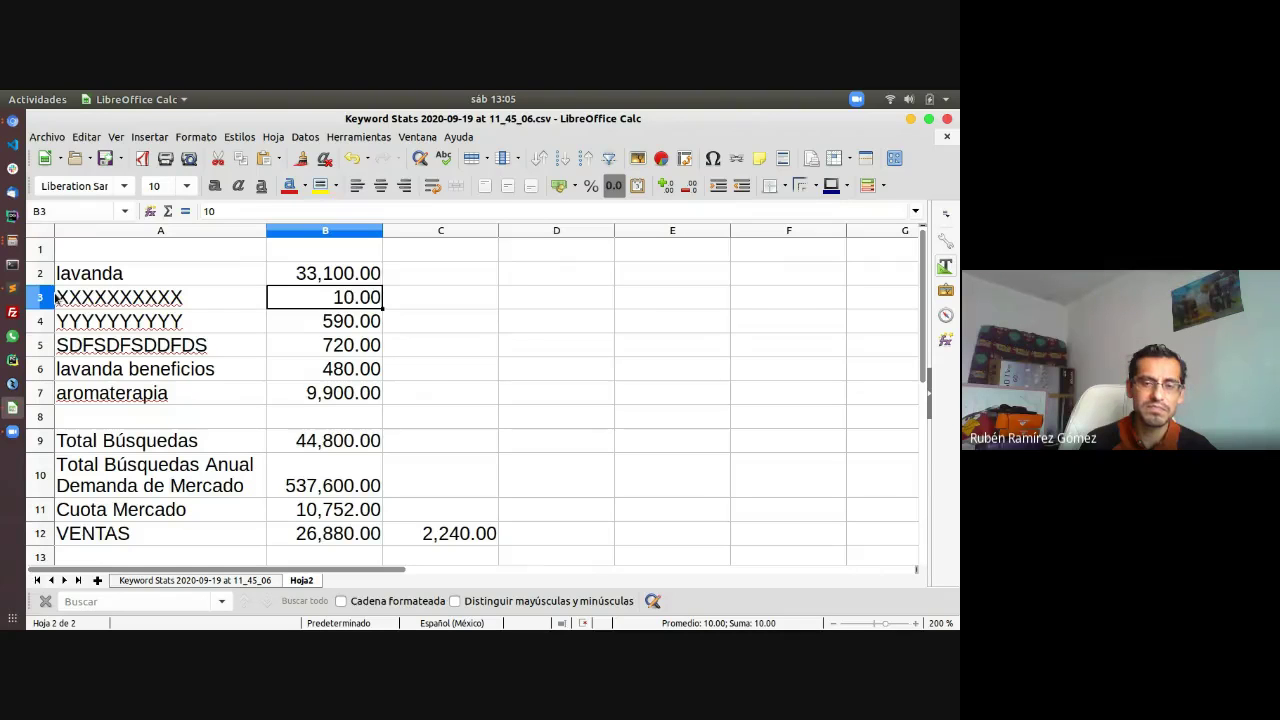
{"action": "type", "text": "5000"}
{"action": "key", "text": "Return"}
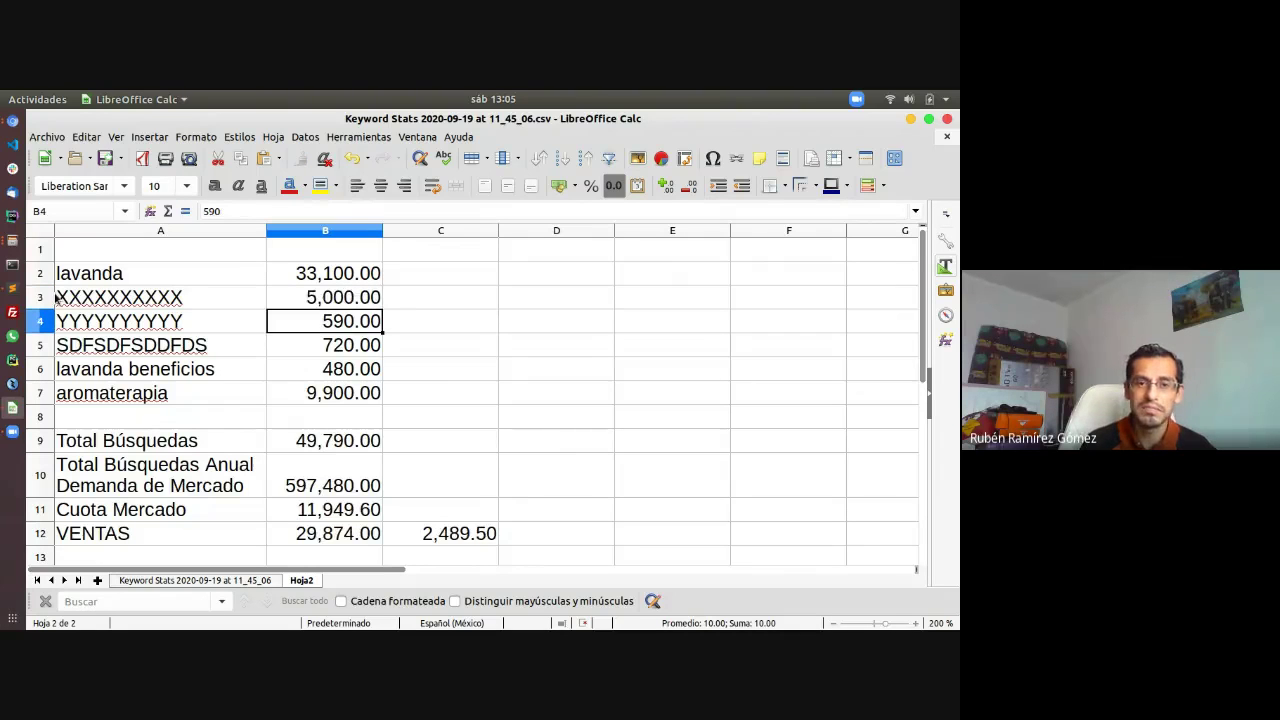
{"action": "type", "text": "5000"}
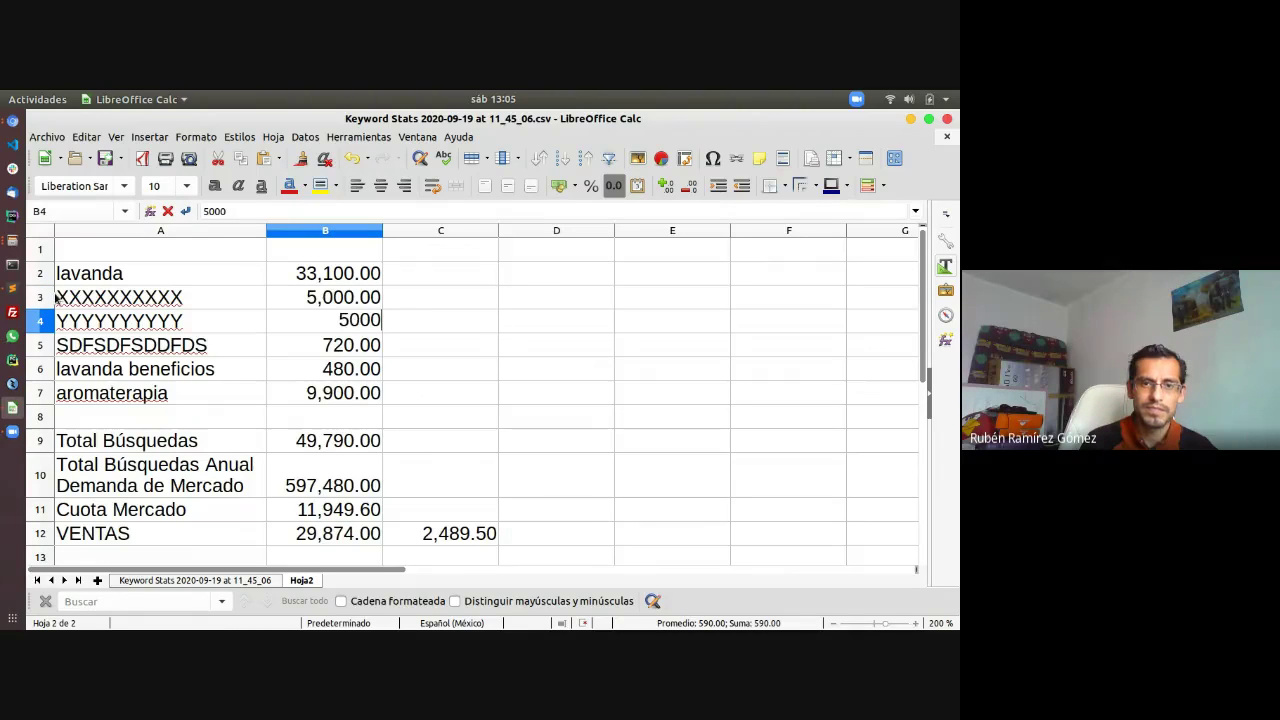
{"action": "key", "text": "Return"}
{"action": "type", "text": "5"}
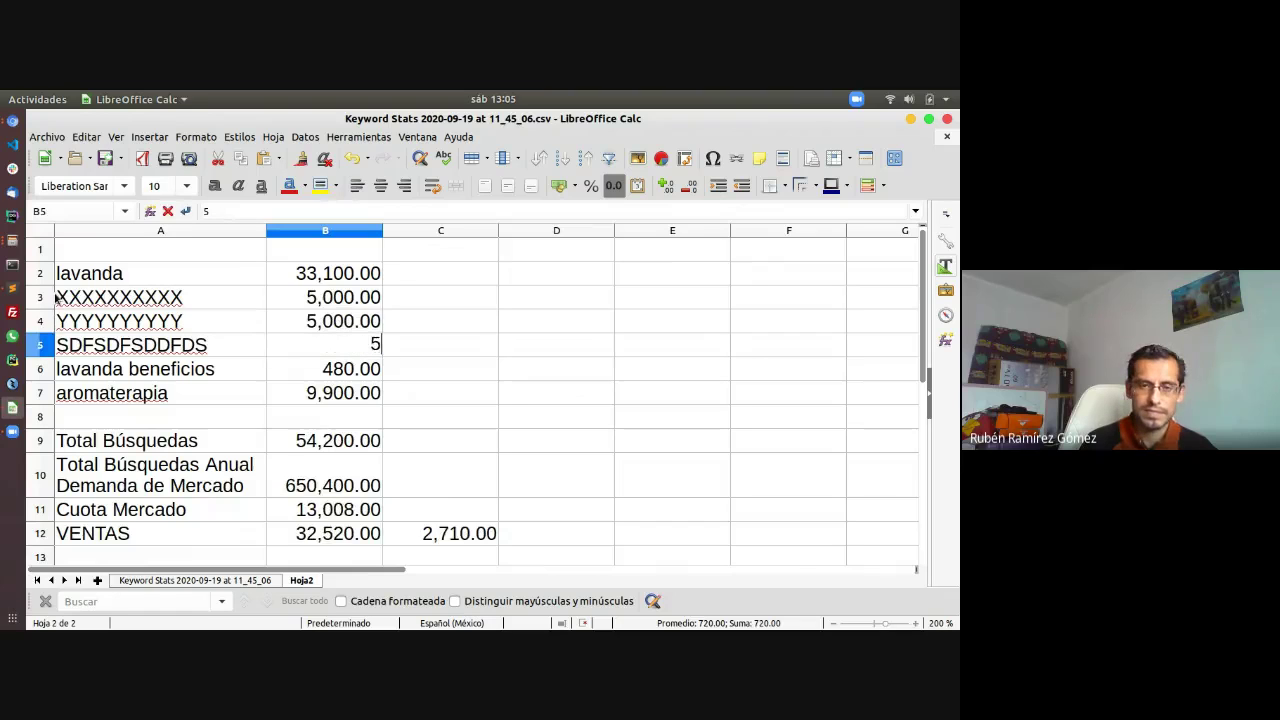
{"action": "type", "text": "000"}
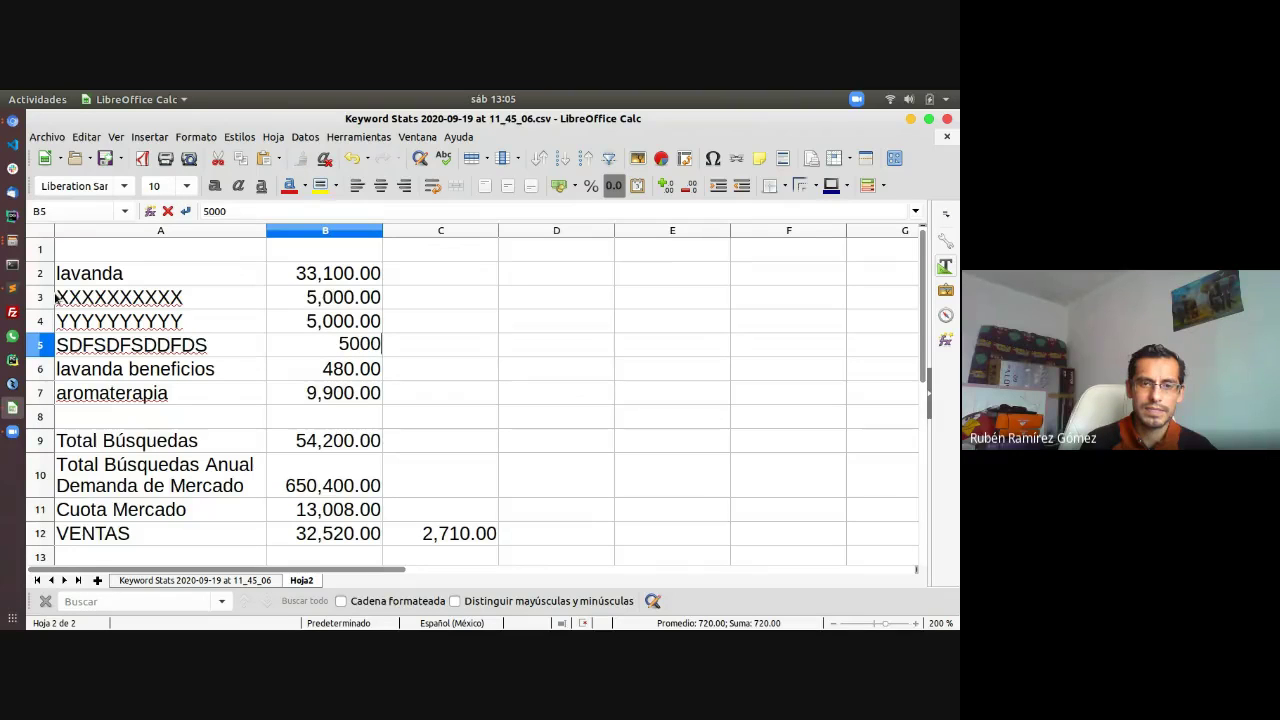
{"action": "key", "text": "Return"}
{"action": "type", "text": "5000"}
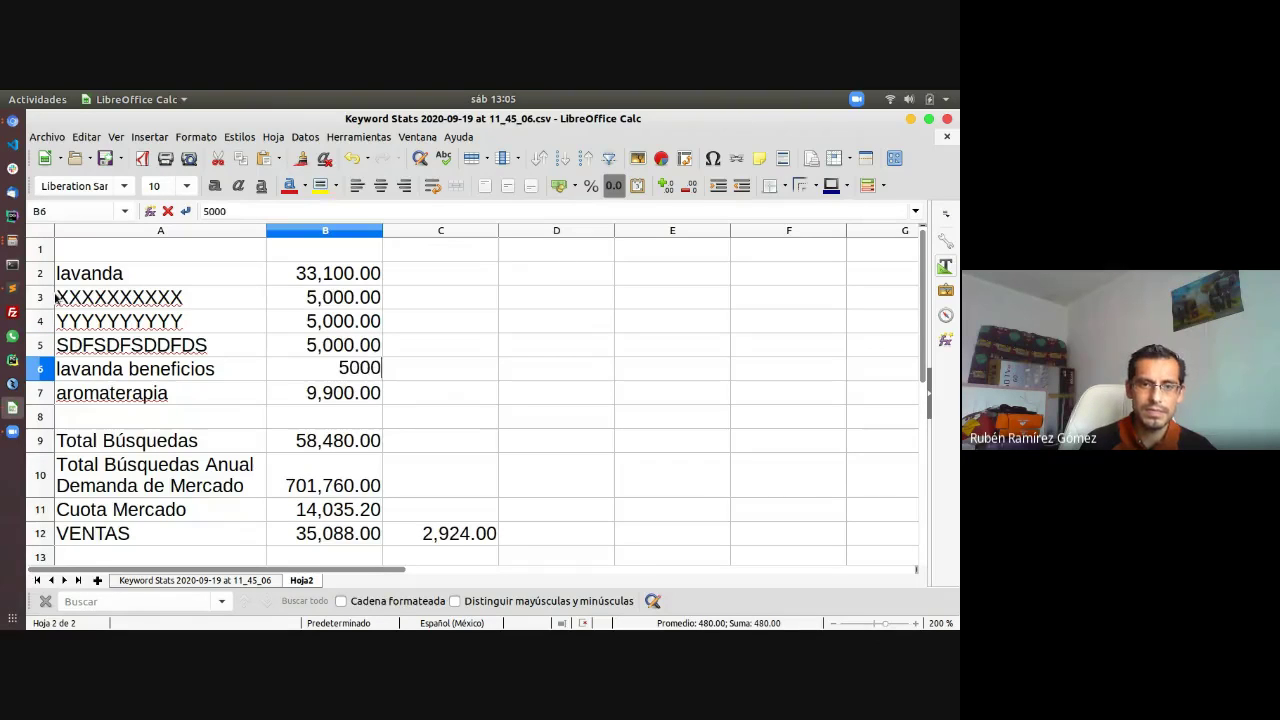
{"action": "key", "text": "Return"}
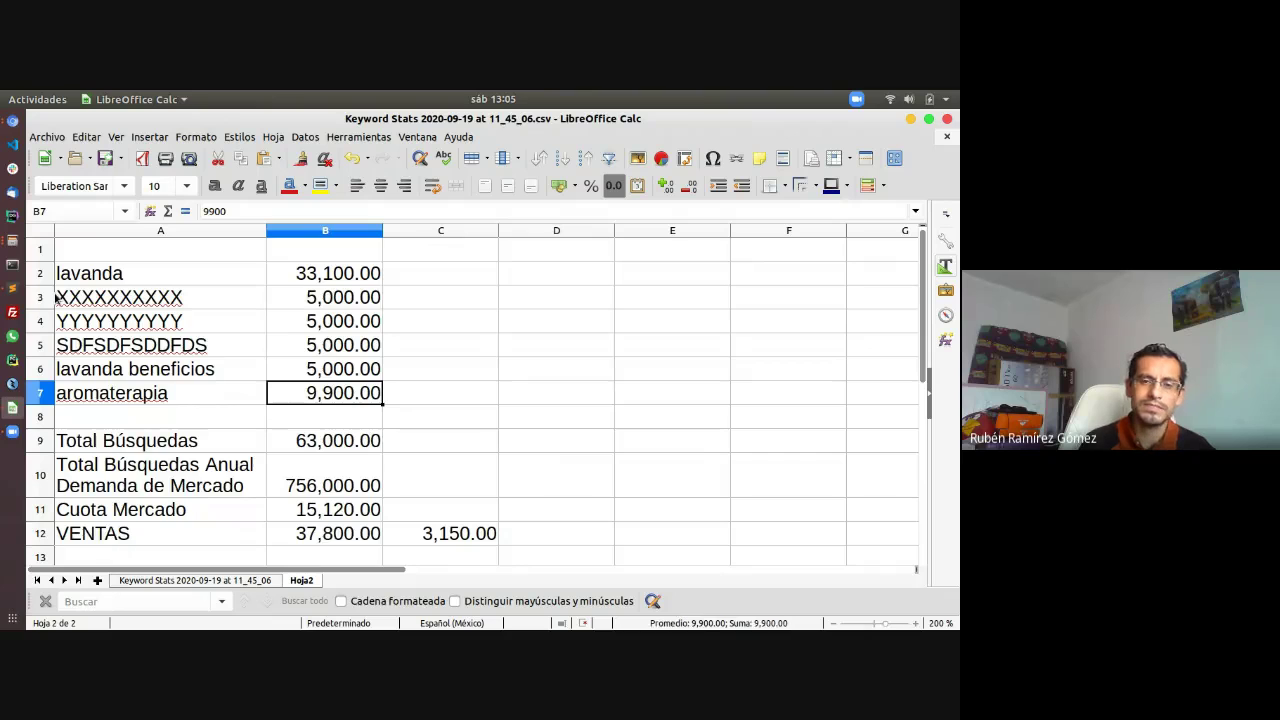
{"action": "key", "text": "Up"}
{"action": "key", "text": "Up"}
{"action": "key", "text": "Up"}
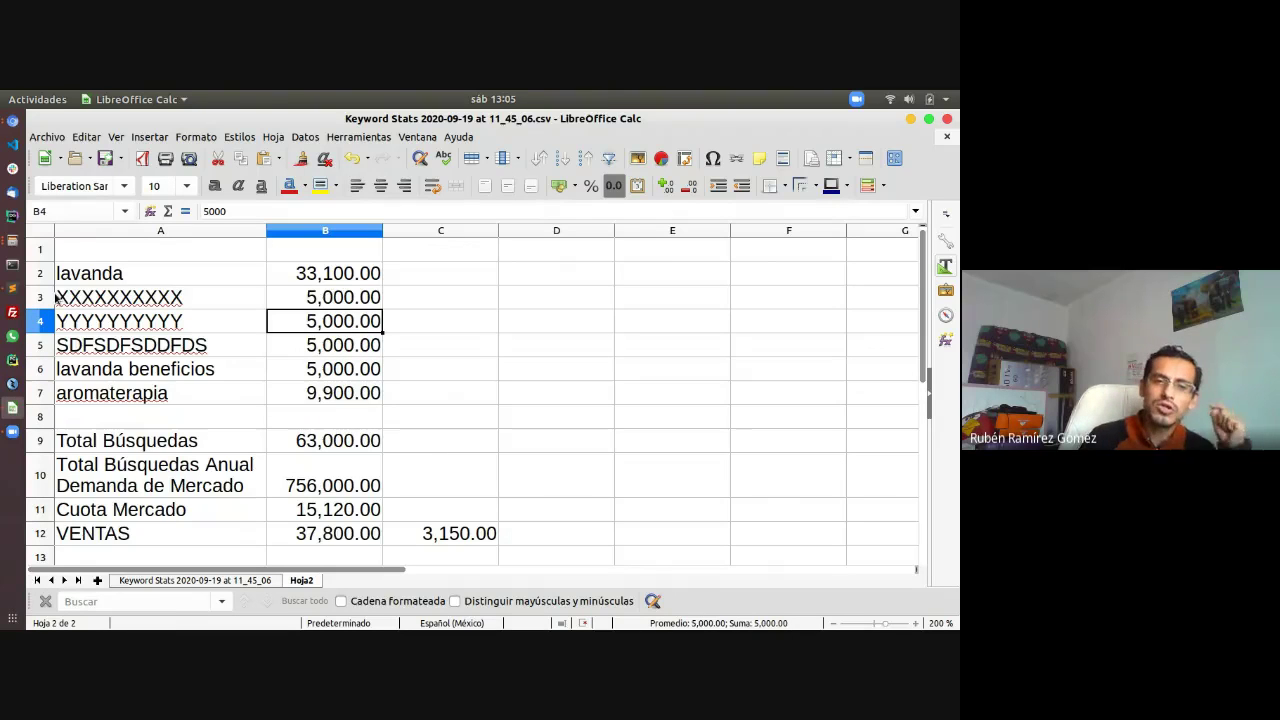
- Highlight the keywords in A2:A7 and their search volumes in B2:B7, and check the monthly sales in C12
{"action": "left_click_drag", "start_coordinate": [110, 281], "coordinate": [120, 400]}
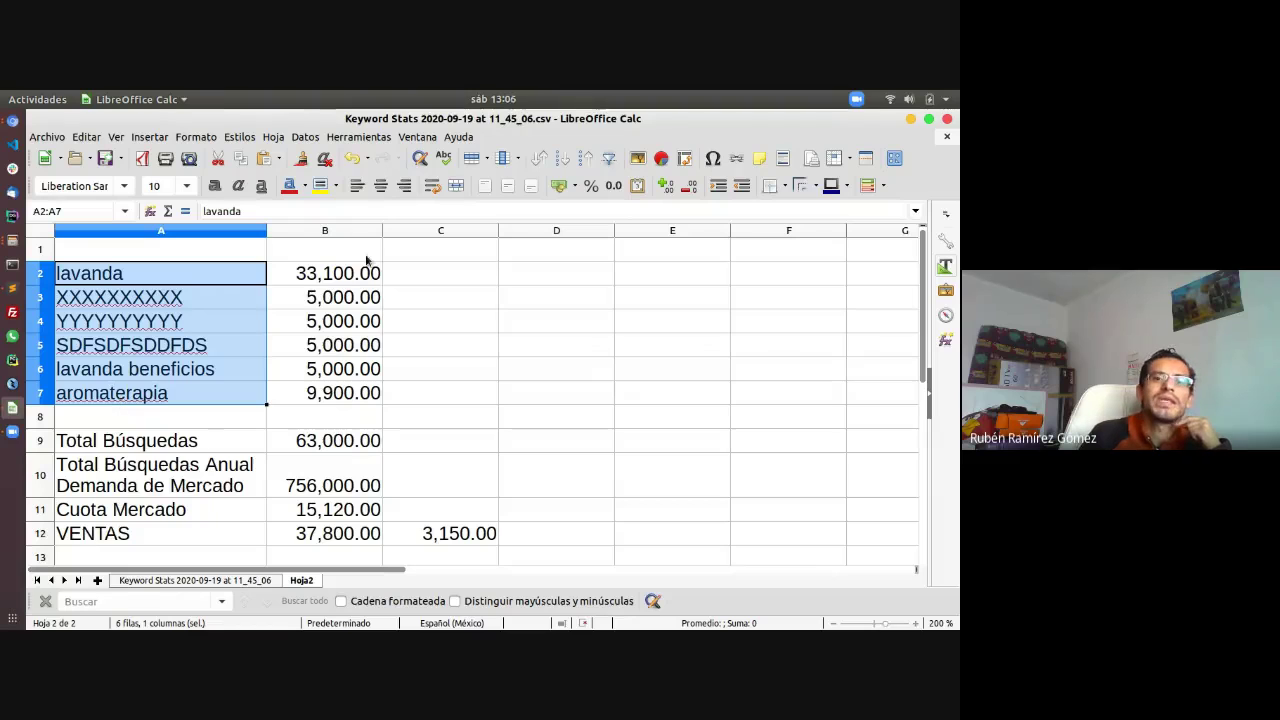
{"action": "left_click_drag", "start_coordinate": [357, 275], "coordinate": [350, 396]}
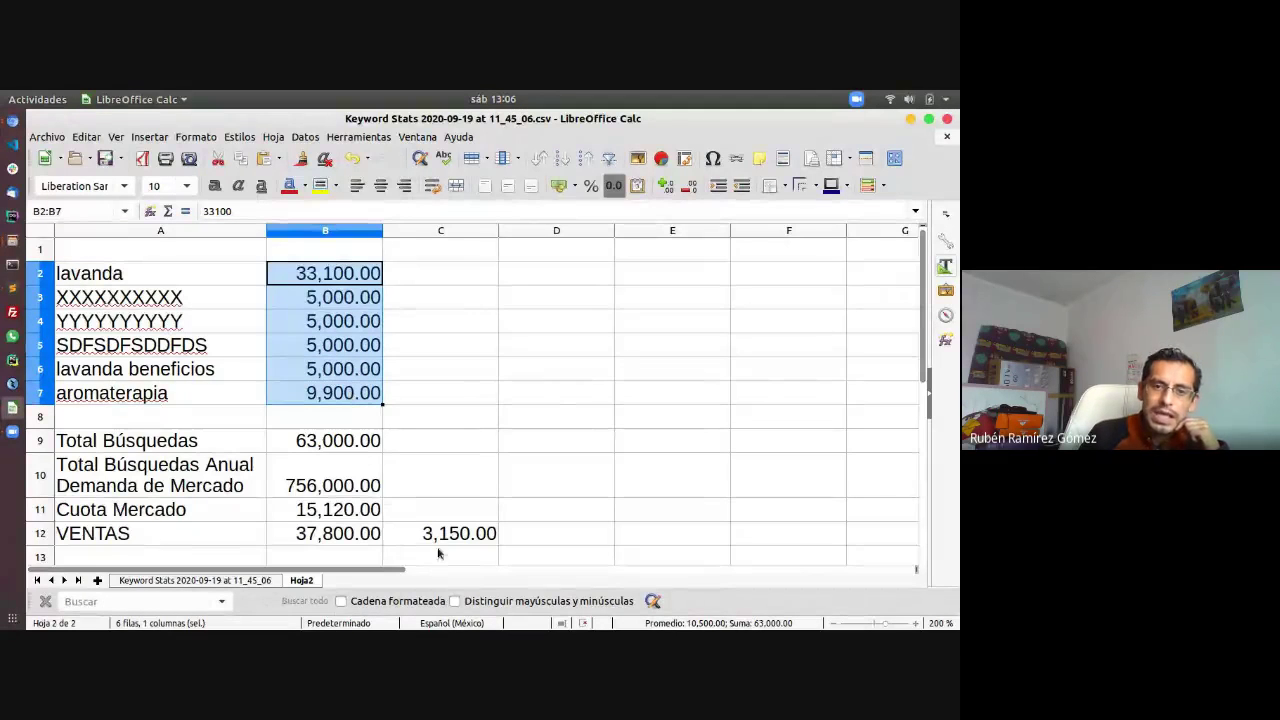
{"action": "left_click", "coordinate": [448, 543]}
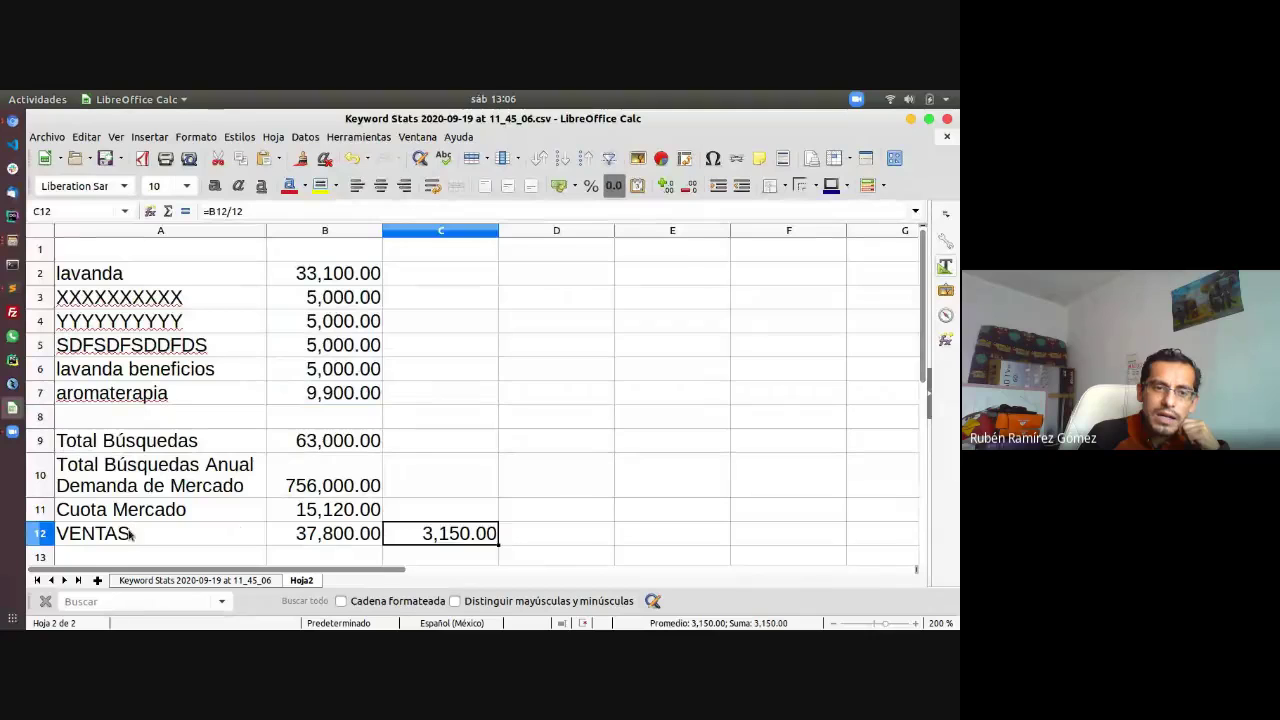
{"action": "left_click", "coordinate": [131, 533]}
{"action": "left_click", "coordinate": [448, 540]}
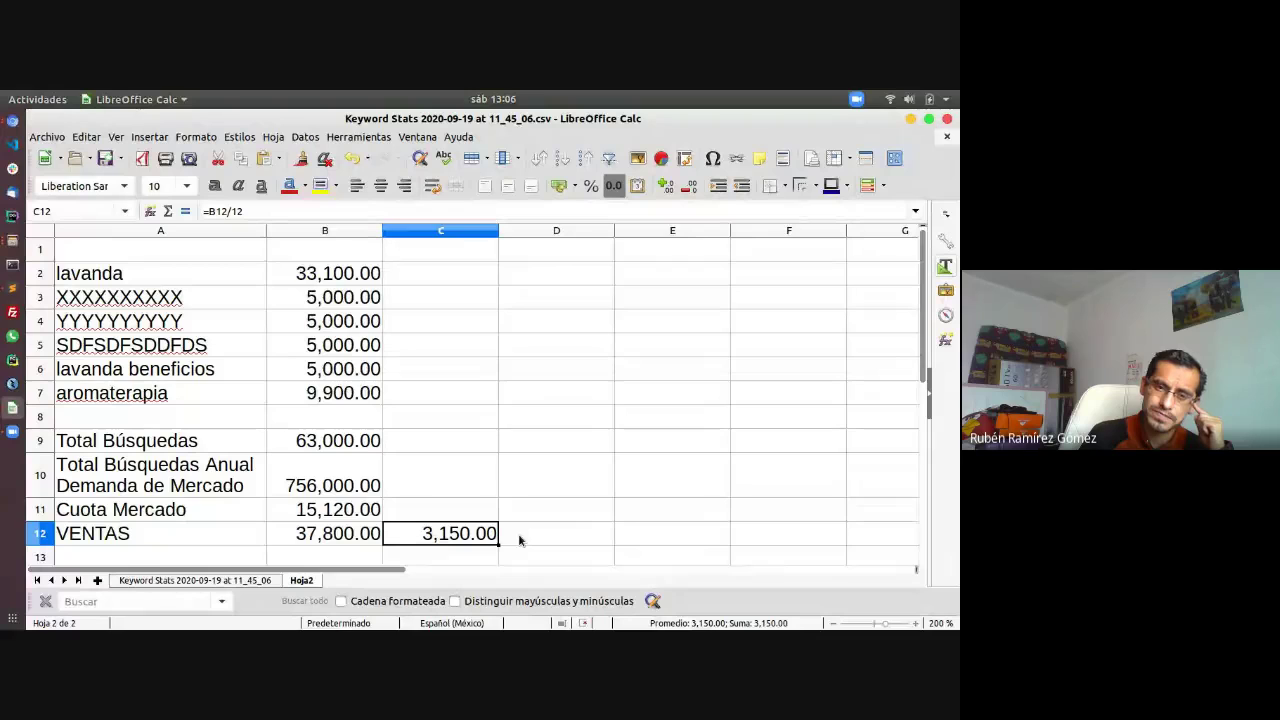
- Inspect the formulas in B10:B12, highlight the average purchase of 500 in the sales formula, and compare annual with monthly sales
{"action": "left_click", "coordinate": [350, 486]}
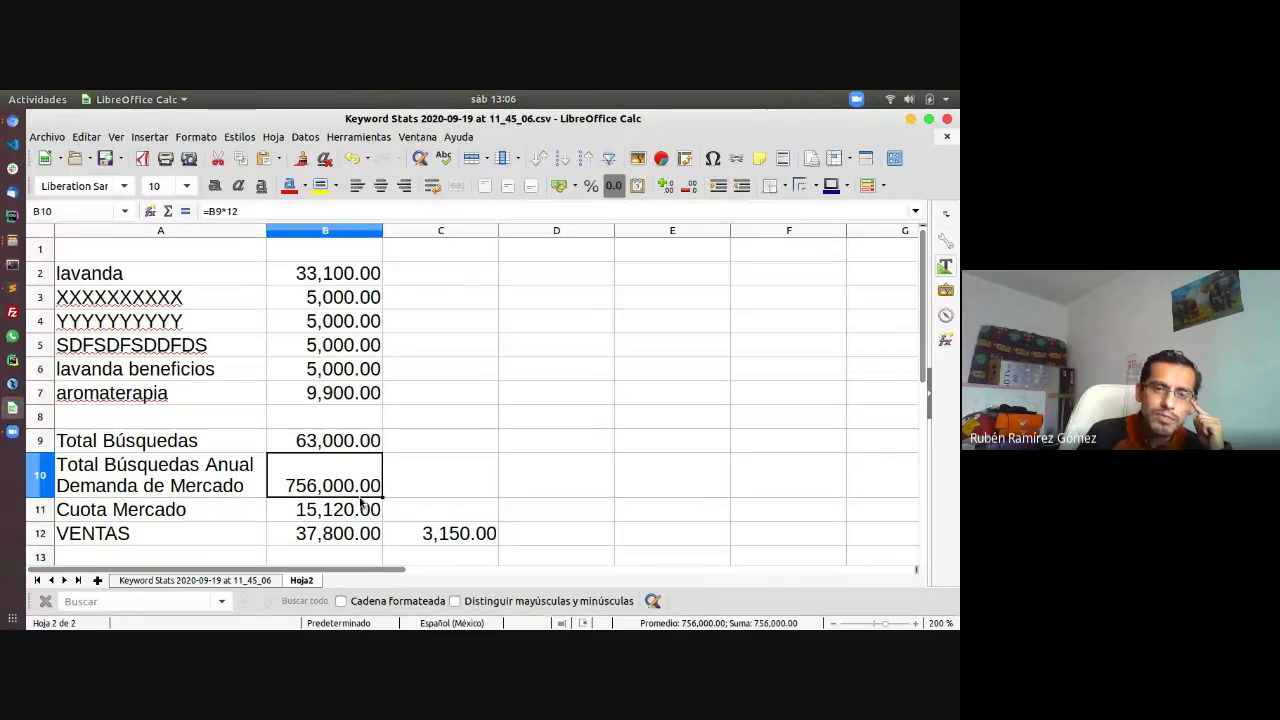
{"action": "left_click", "coordinate": [356, 518]}
{"action": "left_click", "coordinate": [352, 533]}
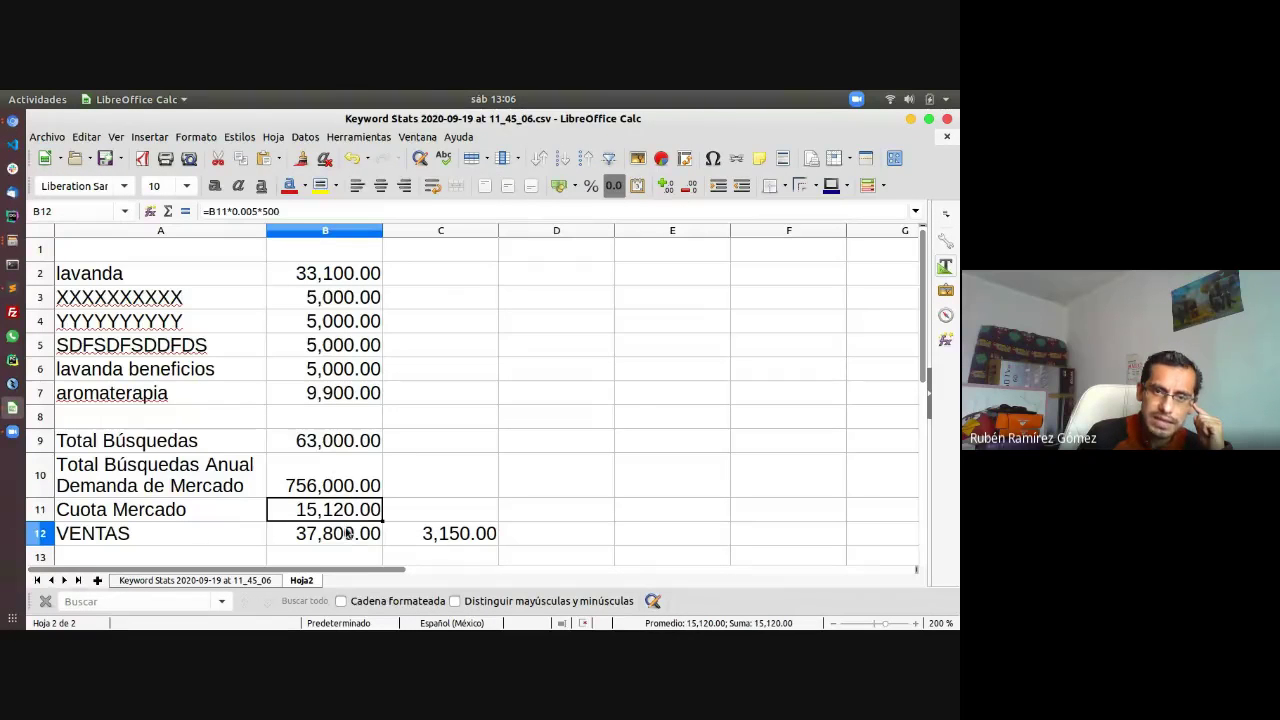
{"action": "left_click", "coordinate": [266, 212]}
{"action": "double_click", "coordinate": [270, 212]}
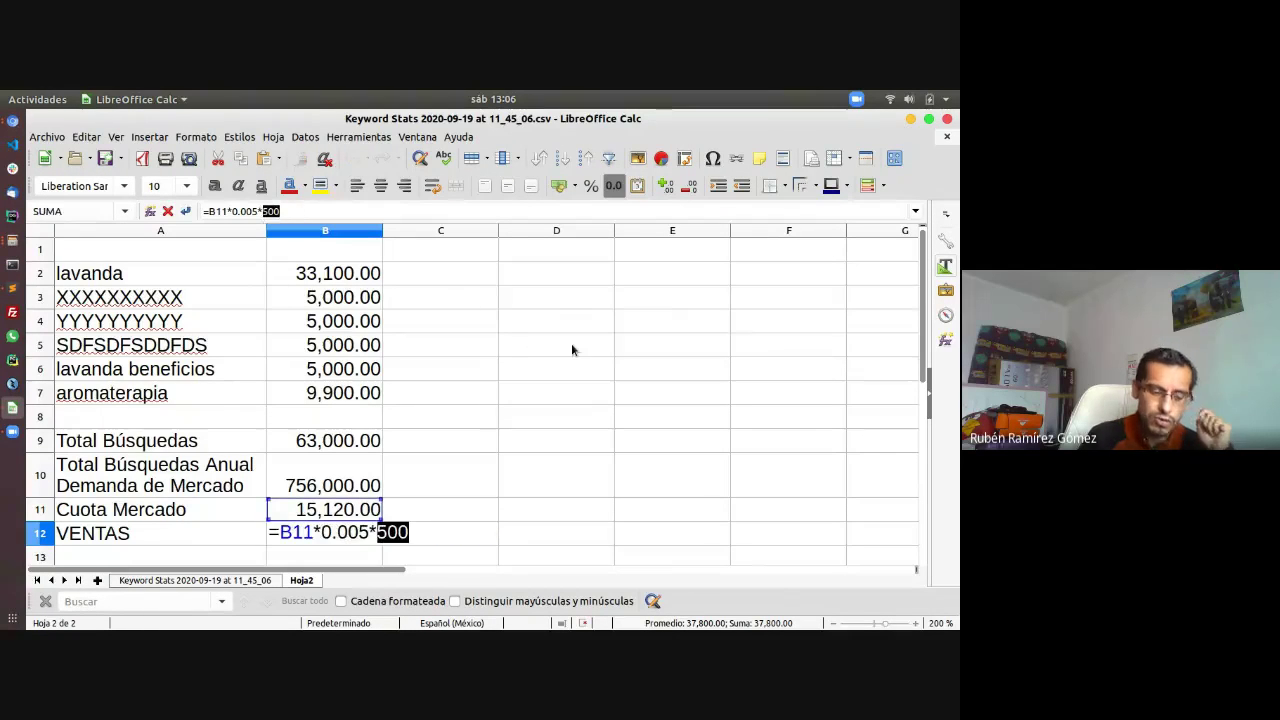
{"action": "key", "text": "Escape"}
{"action": "left_click", "coordinate": [470, 536]}
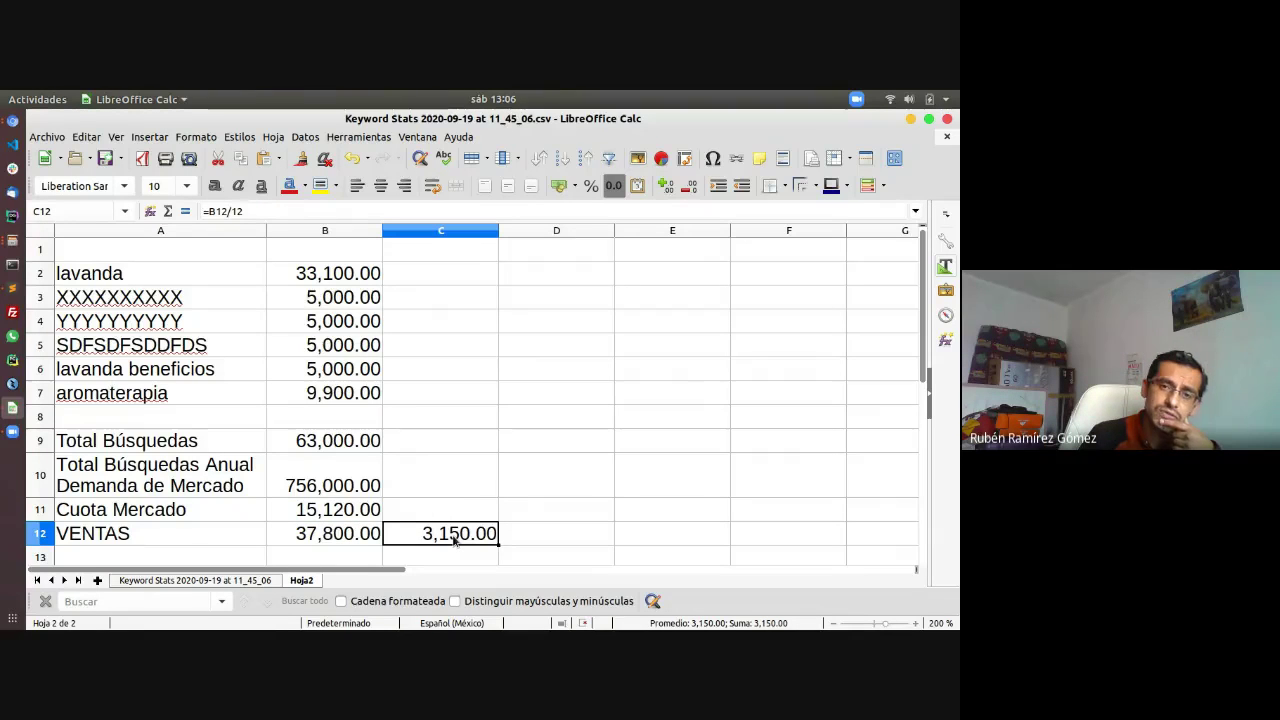
{"action": "left_click", "coordinate": [313, 540]}
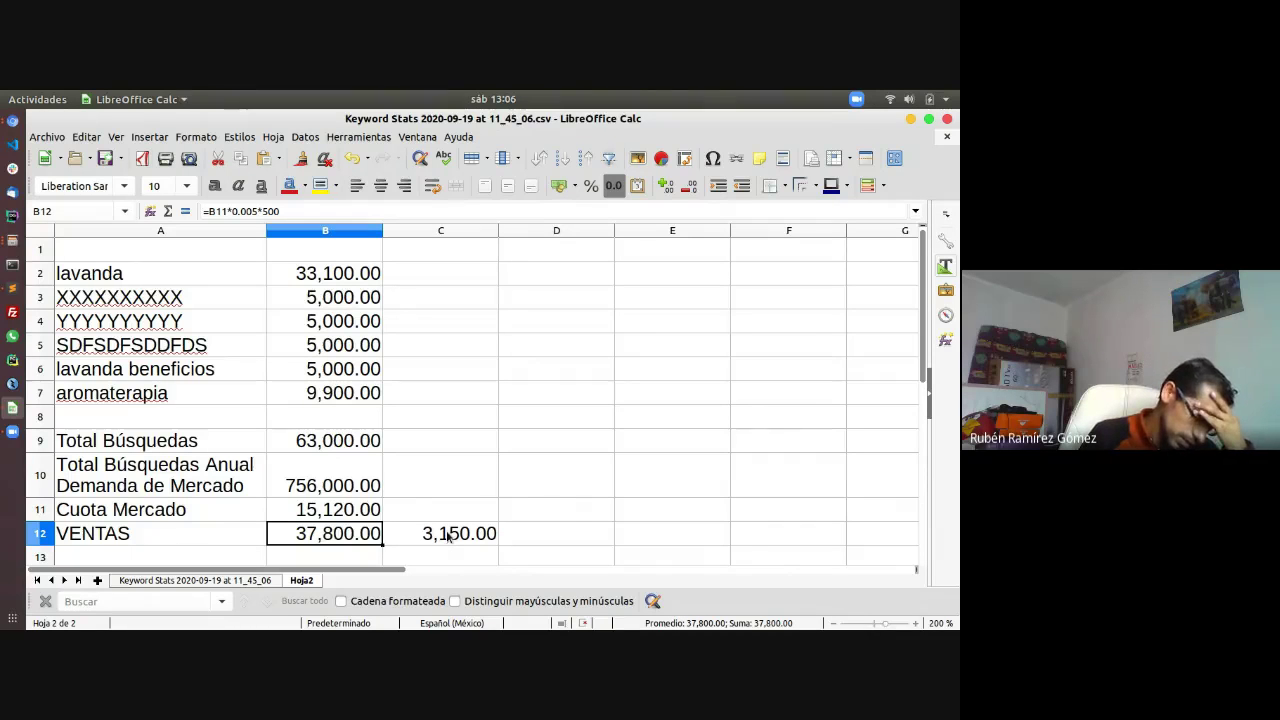
{"action": "left_click", "coordinate": [446, 536]}
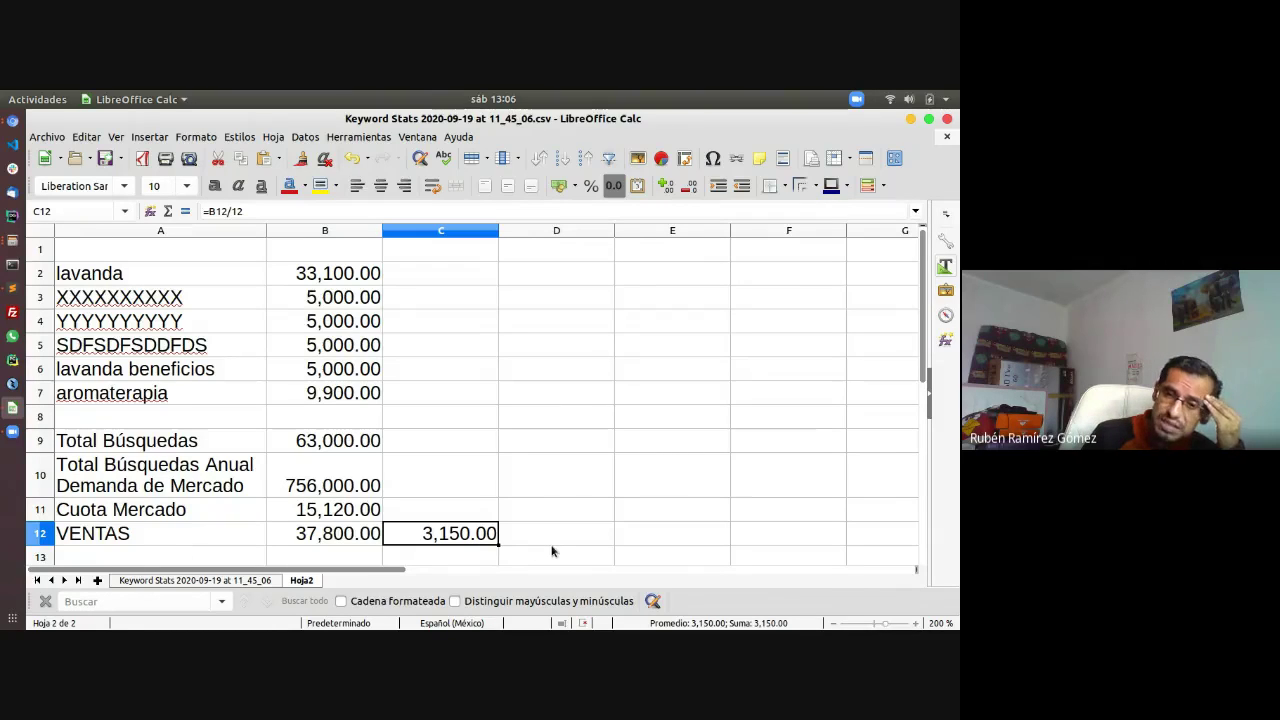
- Review the annual sales in B12 against the keyword table in A2:B7 and highlight the keyword list again
{"action": "scroll", "coordinate": [552, 551], "scroll_direction": "down", "scroll_amount": 5}
{"action": "scroll", "coordinate": [552, 551], "scroll_direction": "up", "scroll_amount": 5}
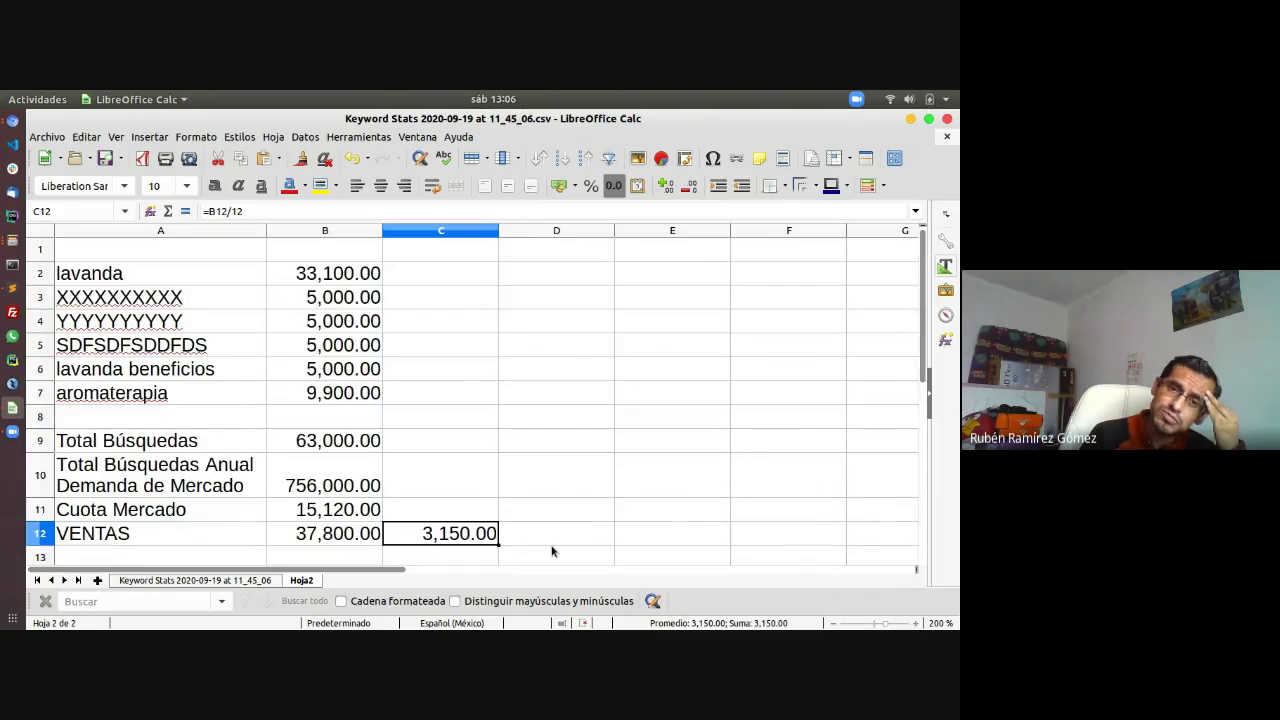
{"action": "left_click", "coordinate": [297, 530]}
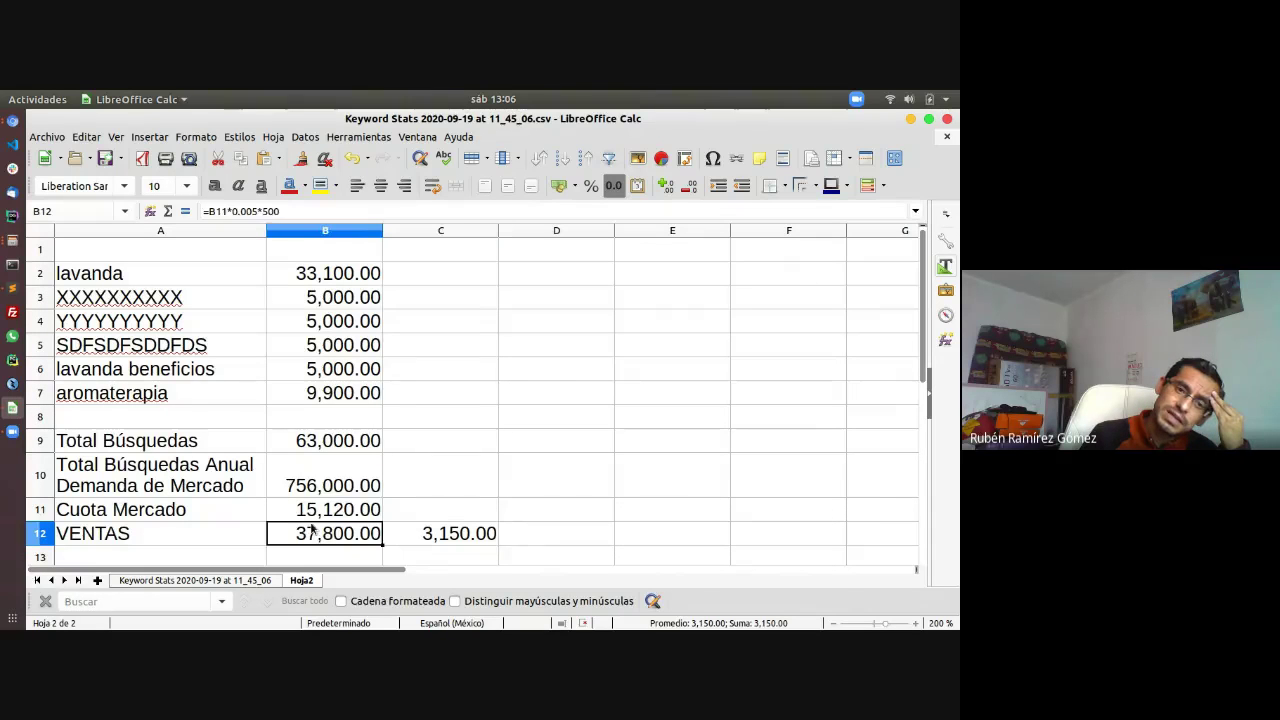
{"action": "left_click_drag", "start_coordinate": [171, 271], "coordinate": [319, 400]}
{"action": "left_click", "coordinate": [206, 278]}
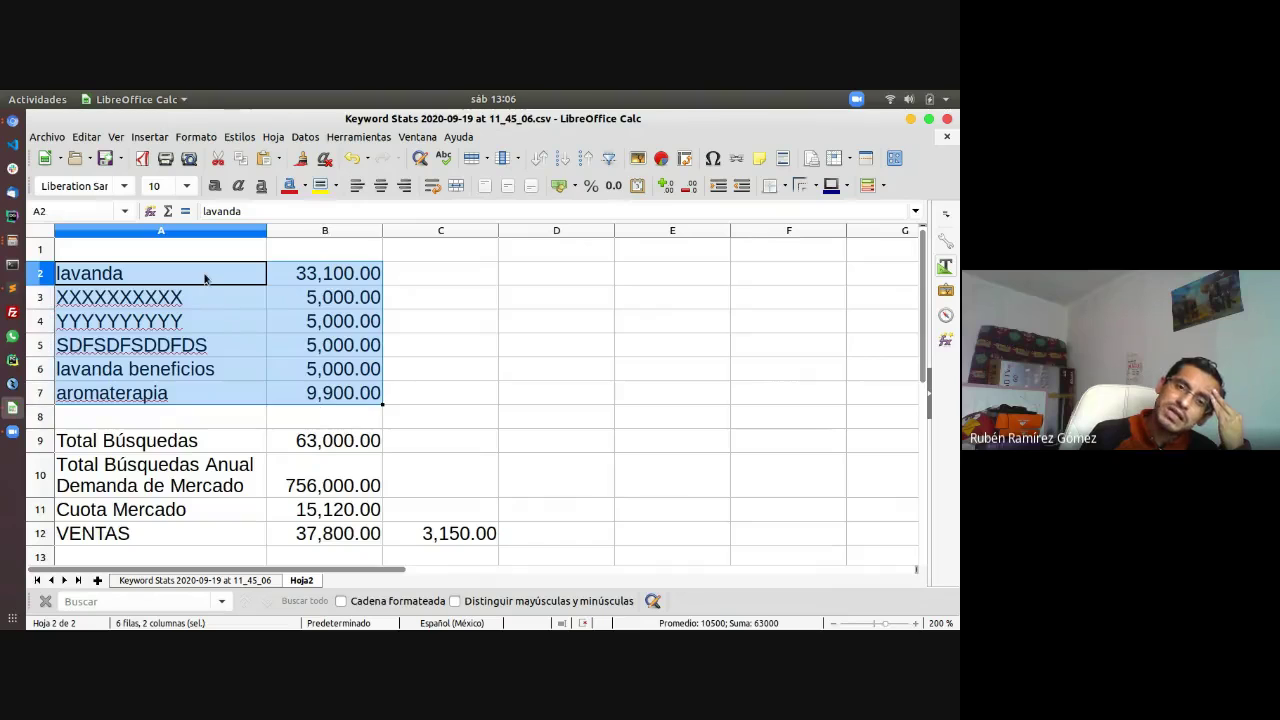
{"action": "left_click_drag", "start_coordinate": [206, 278], "coordinate": [193, 388]}
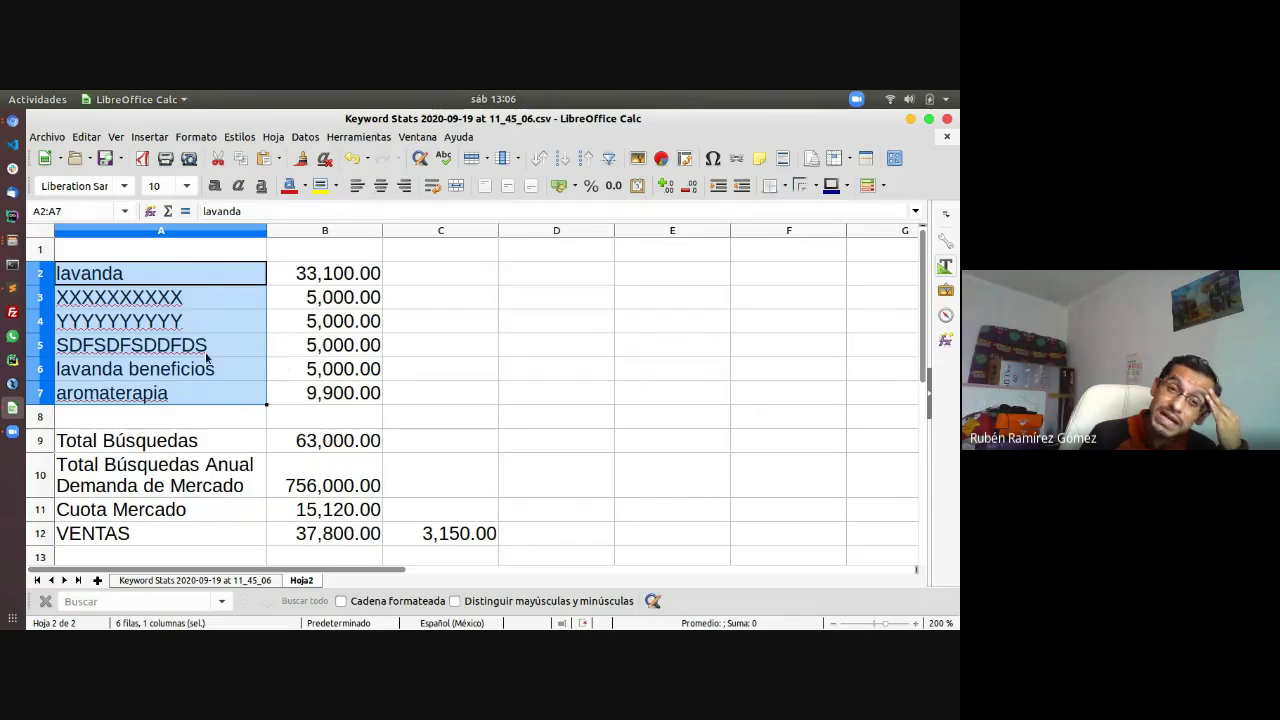
{"action": "left_click", "coordinate": [457, 348]}
{"action": "left_click", "coordinate": [506, 300]}
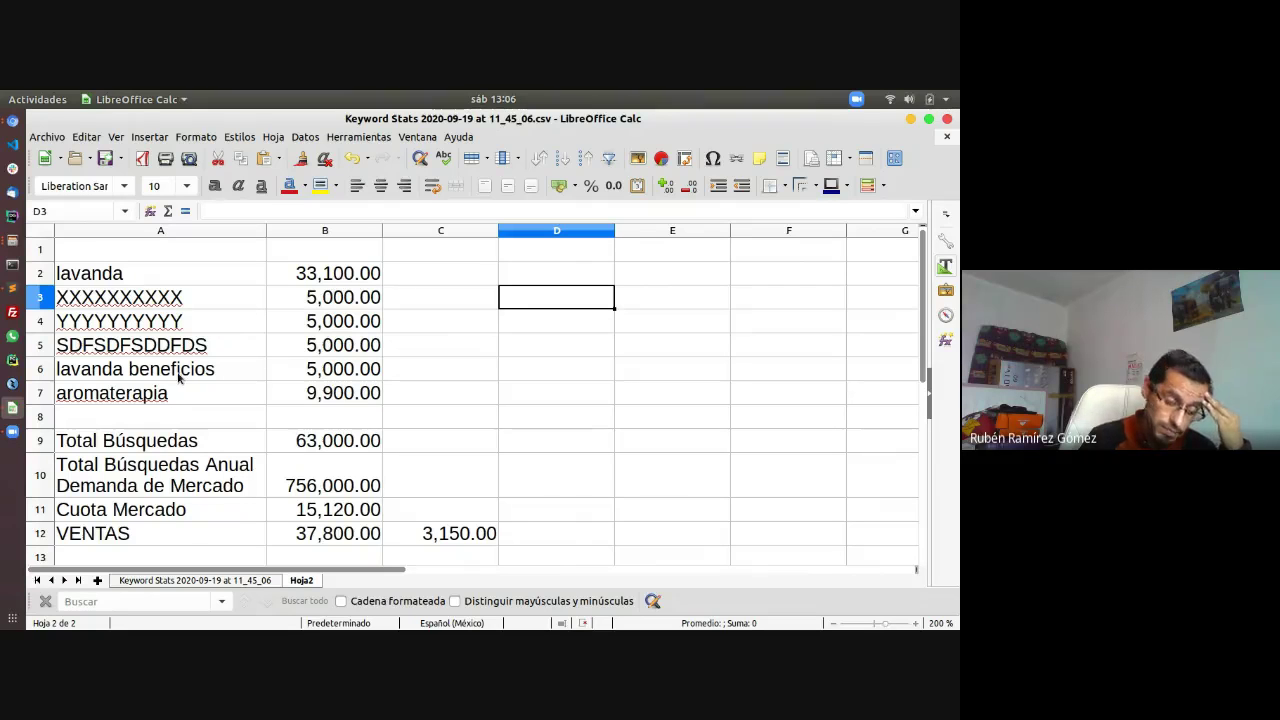
- Undo all the placeholder keywords in A3:A5 and the trial search volumes in B3:B6
{"action": "key", "text": "ctrl+z"}
{"action": "key", "text": "ctrl+z"}
{"action": "key", "text": "ctrl+z"}
{"action": "key", "text": "ctrl+z"}
{"action": "key", "text": "ctrl+z"}
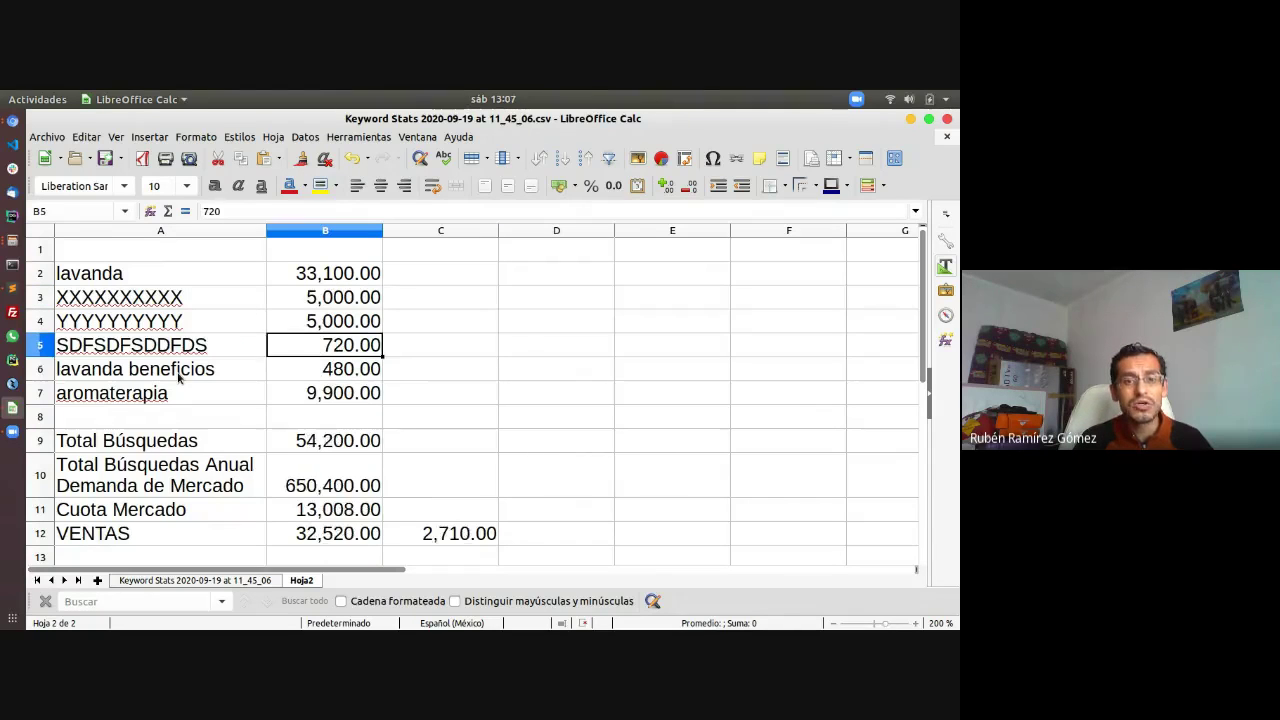
{"action": "key", "text": "ctrl+z"}
{"action": "key", "text": "ctrl+z"}
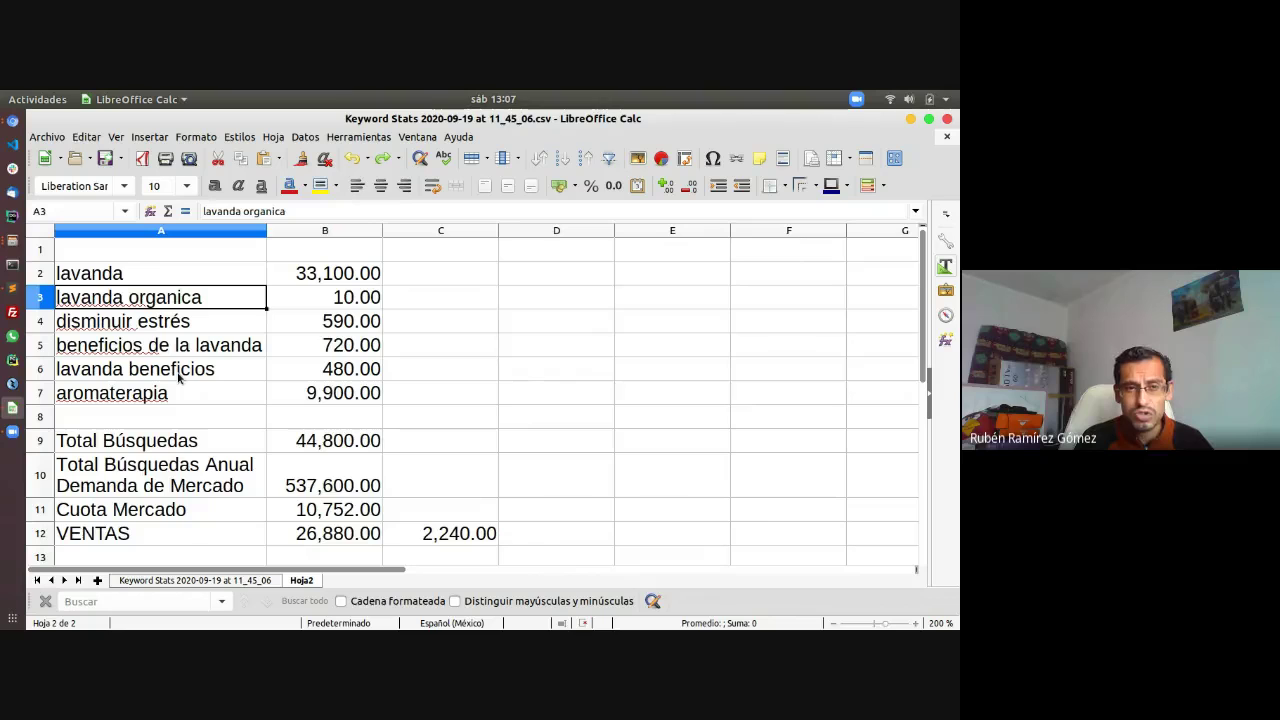
{"action": "left_click", "coordinate": [555, 342]}
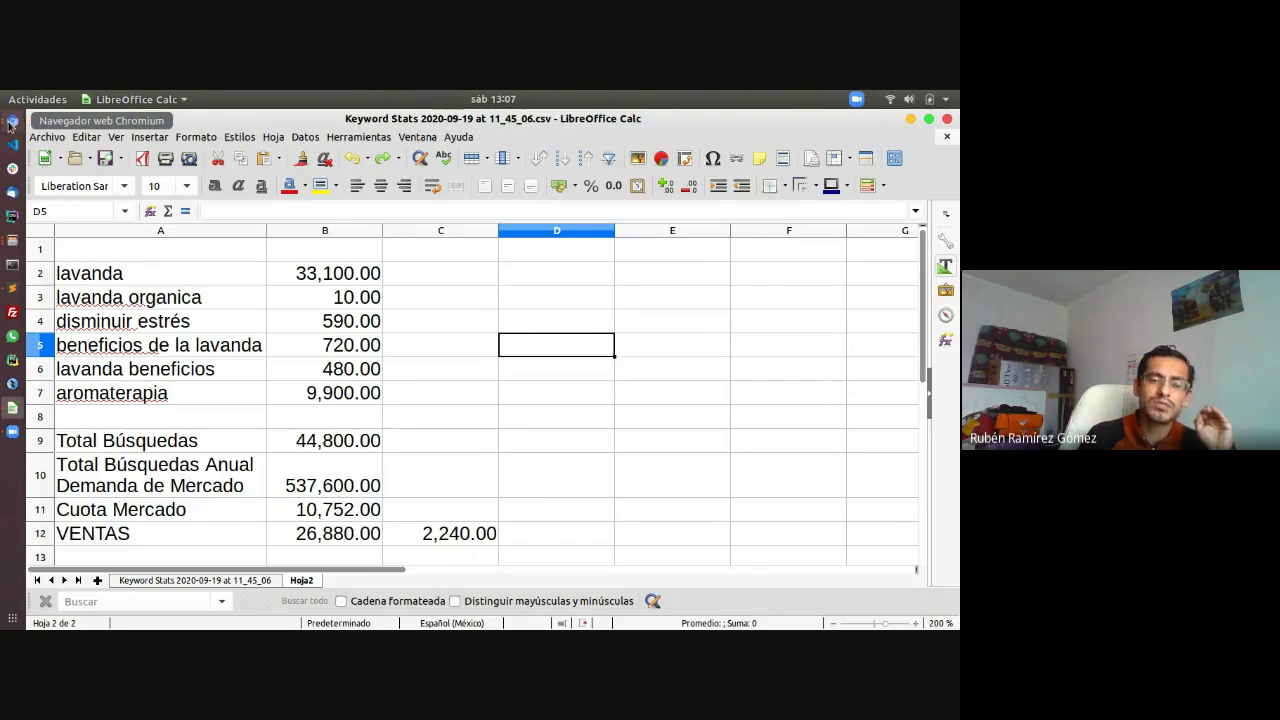
{"action": "left_click", "coordinate": [775, 331]}
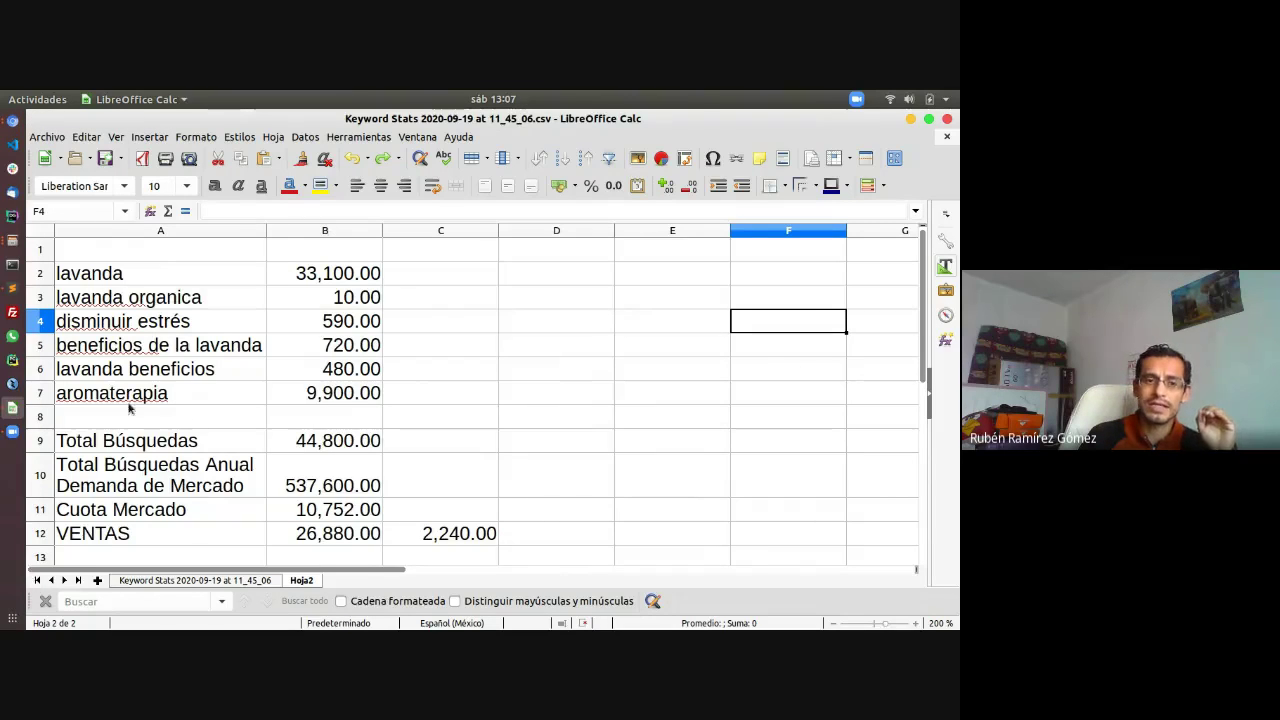
- Switch to Chromium and open the "1.2. Viabilidad de Tiendas Online" presentation to review the Estimación de Rentabilidad slide
{"action": "left_click", "coordinate": [12, 121]}
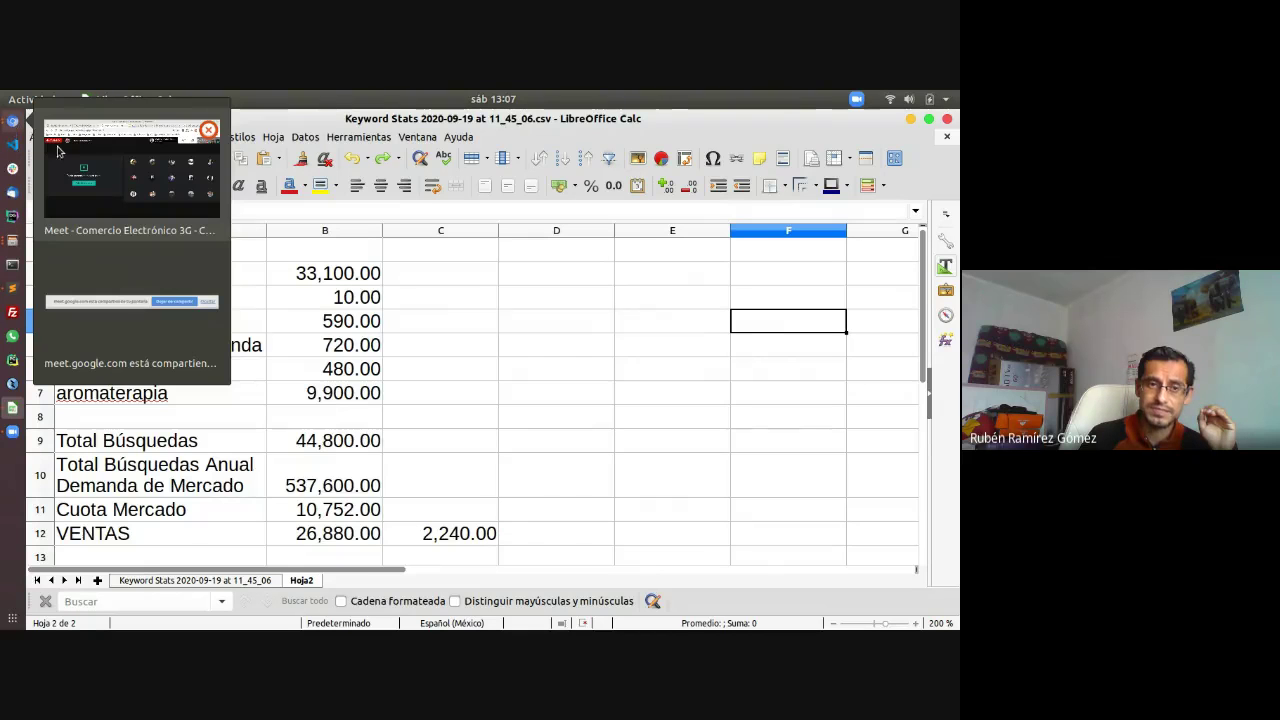
{"action": "left_click", "coordinate": [132, 178]}
{"action": "left_click", "coordinate": [533, 143]}
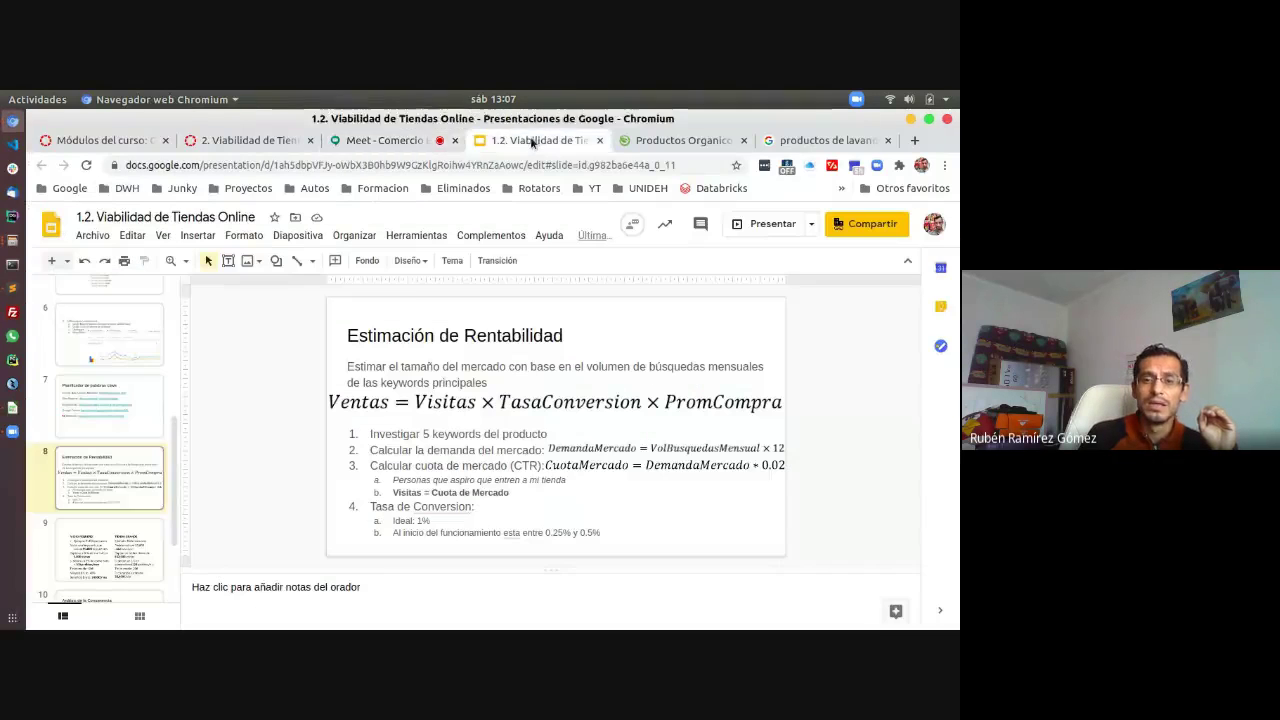
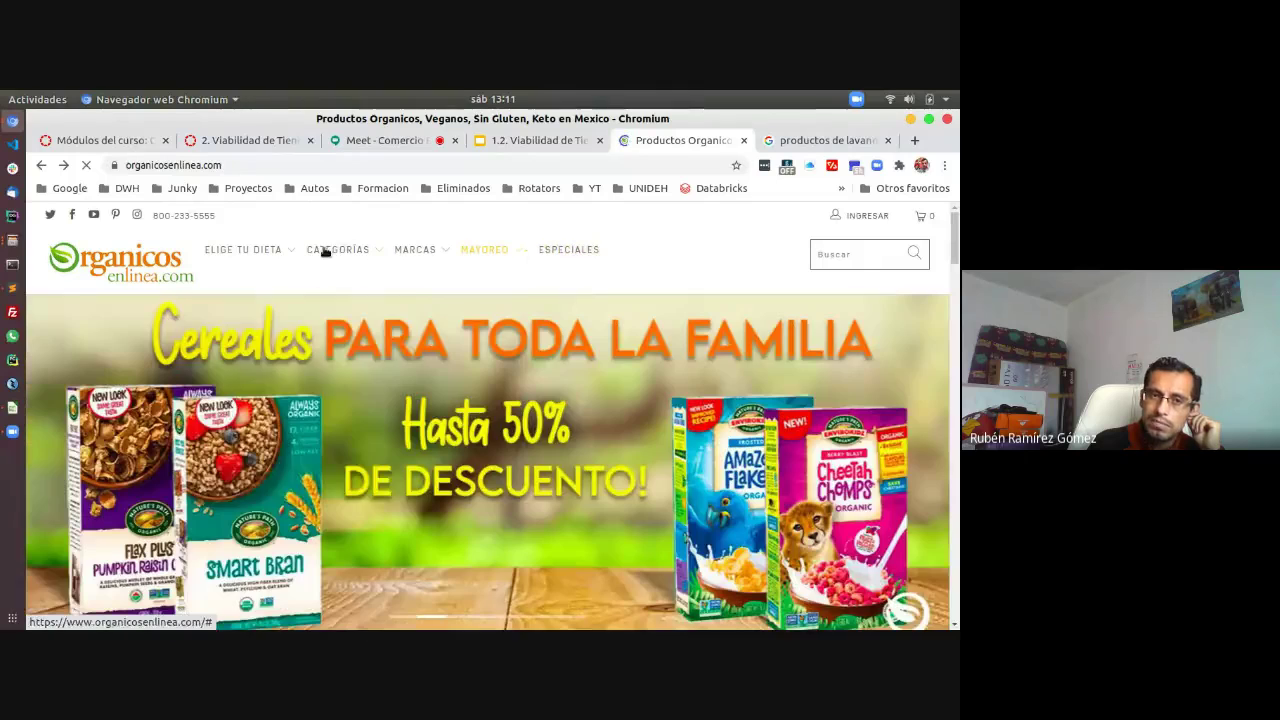
- Examine the diet, category, brand and wholesale navigation options on the organicosenlinea.com home page
{"action": "mouse_move", "coordinate": [241, 250]}
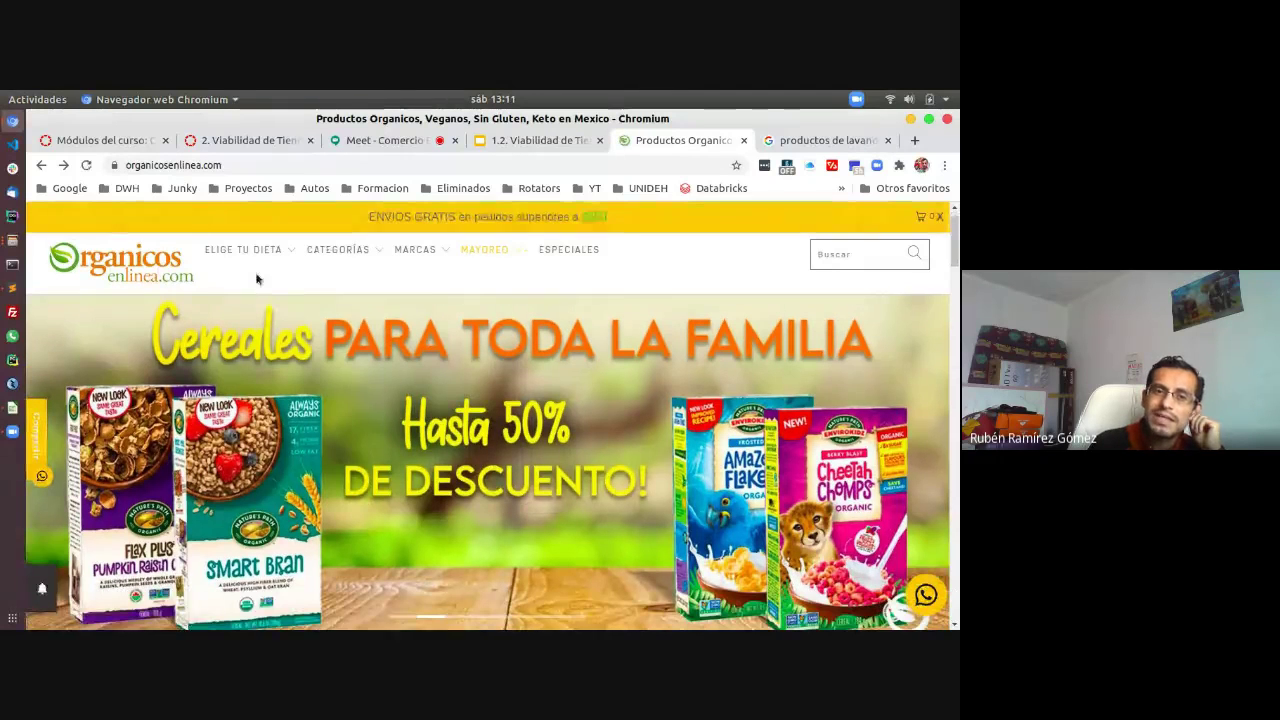
{"action": "mouse_move", "coordinate": [257, 279]}
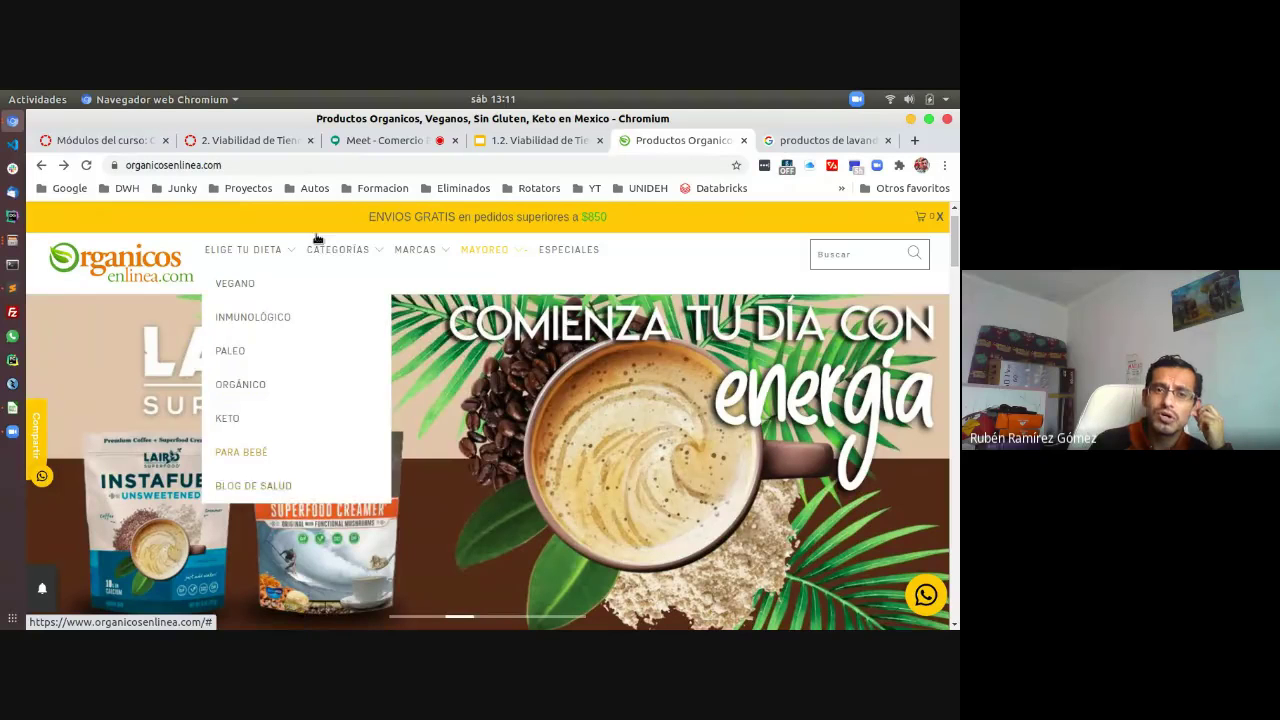
{"action": "mouse_move", "coordinate": [335, 251]}
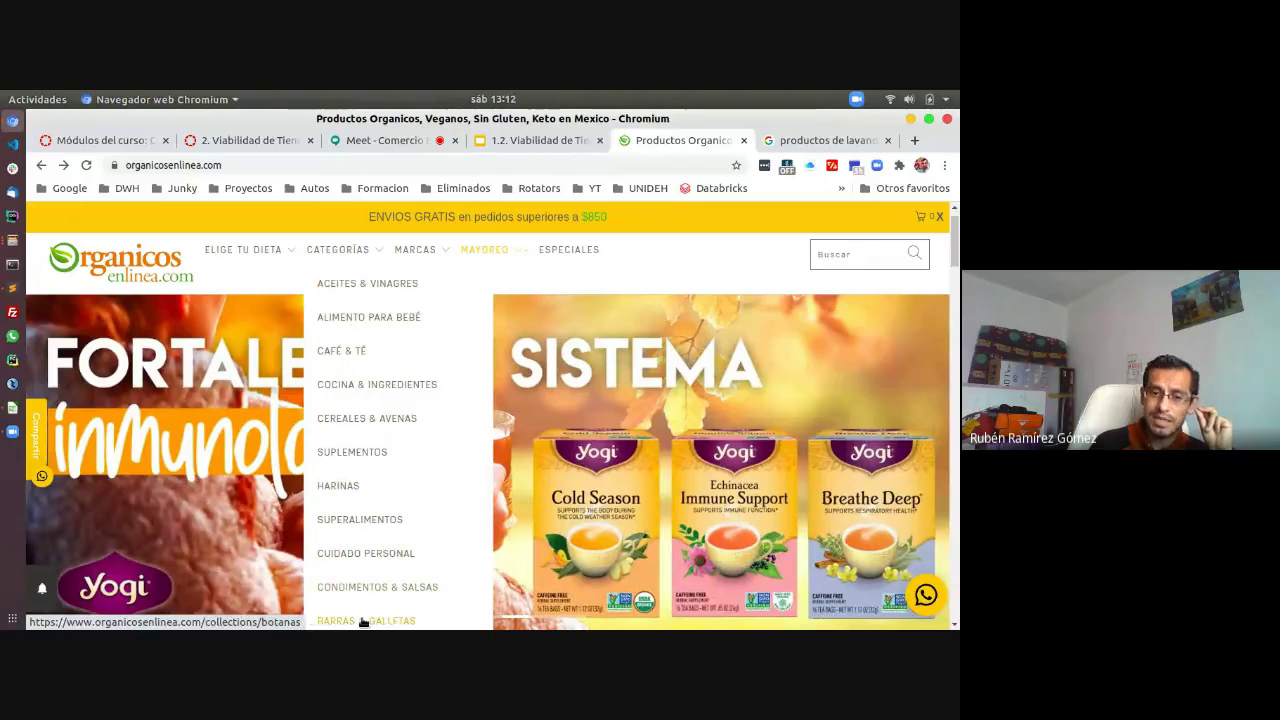
{"action": "mouse_move", "coordinate": [433, 257]}
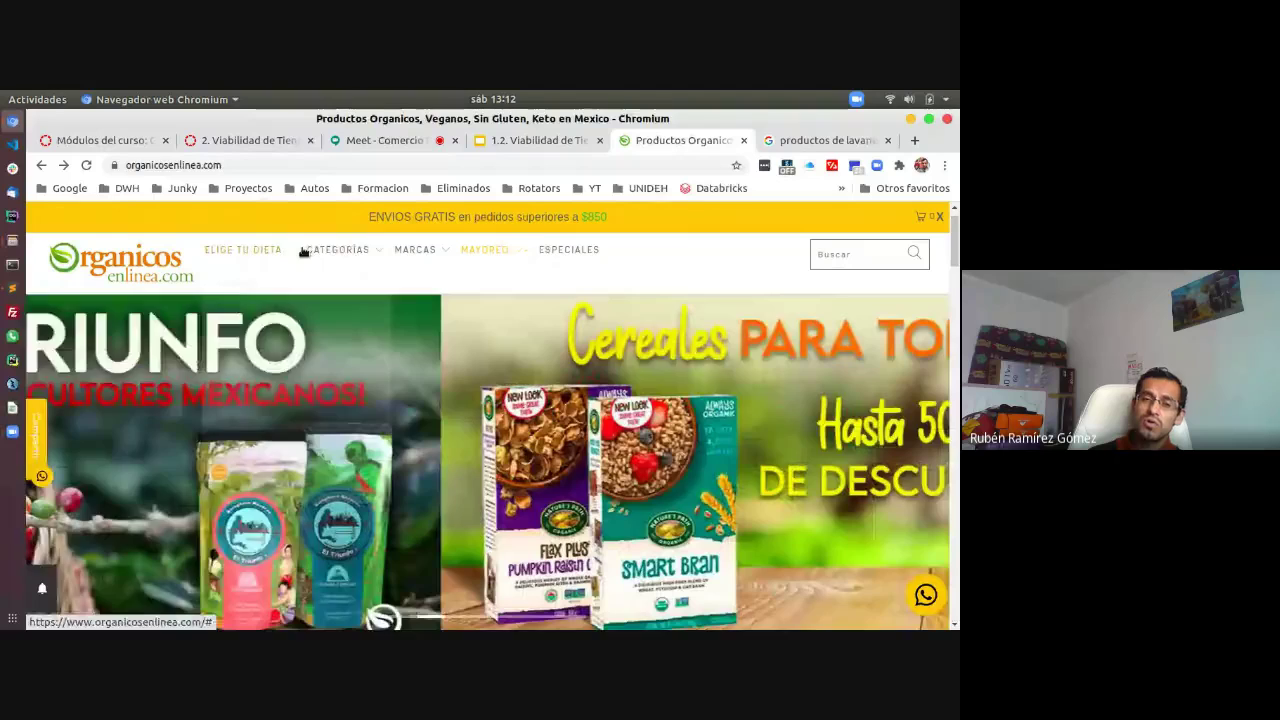
{"action": "mouse_move", "coordinate": [386, 253]}
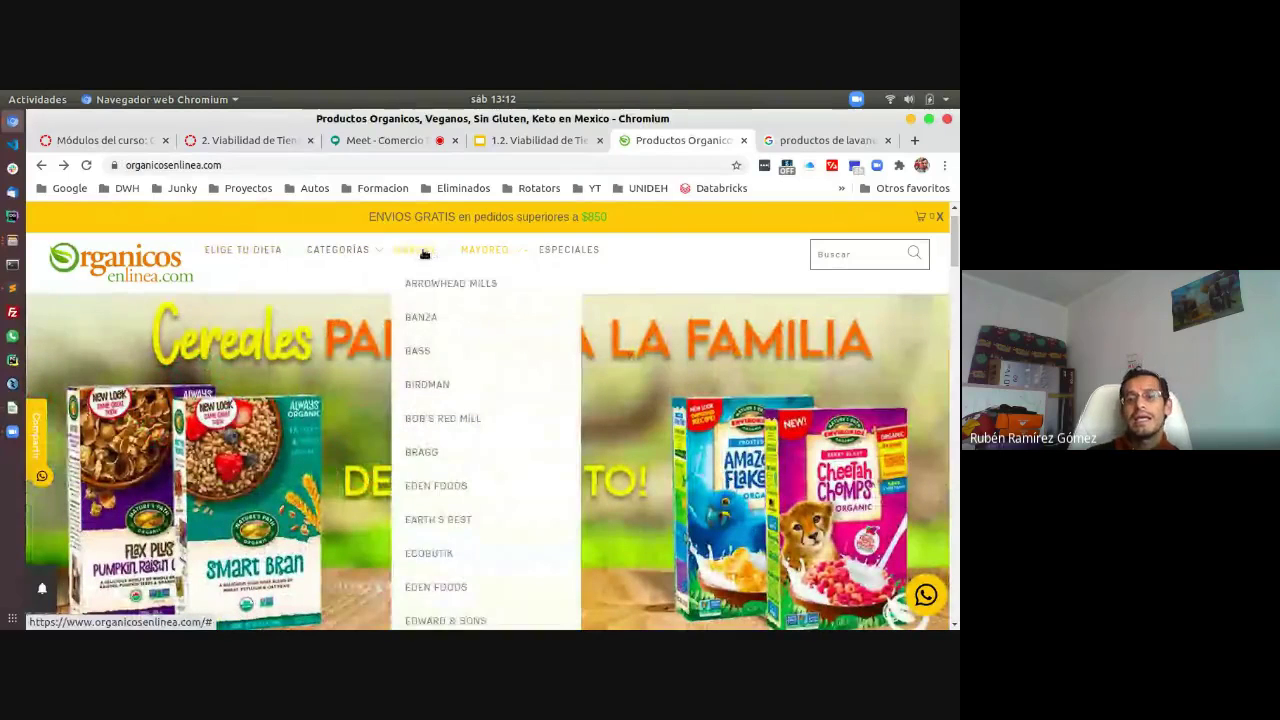
{"action": "mouse_move", "coordinate": [481, 261]}
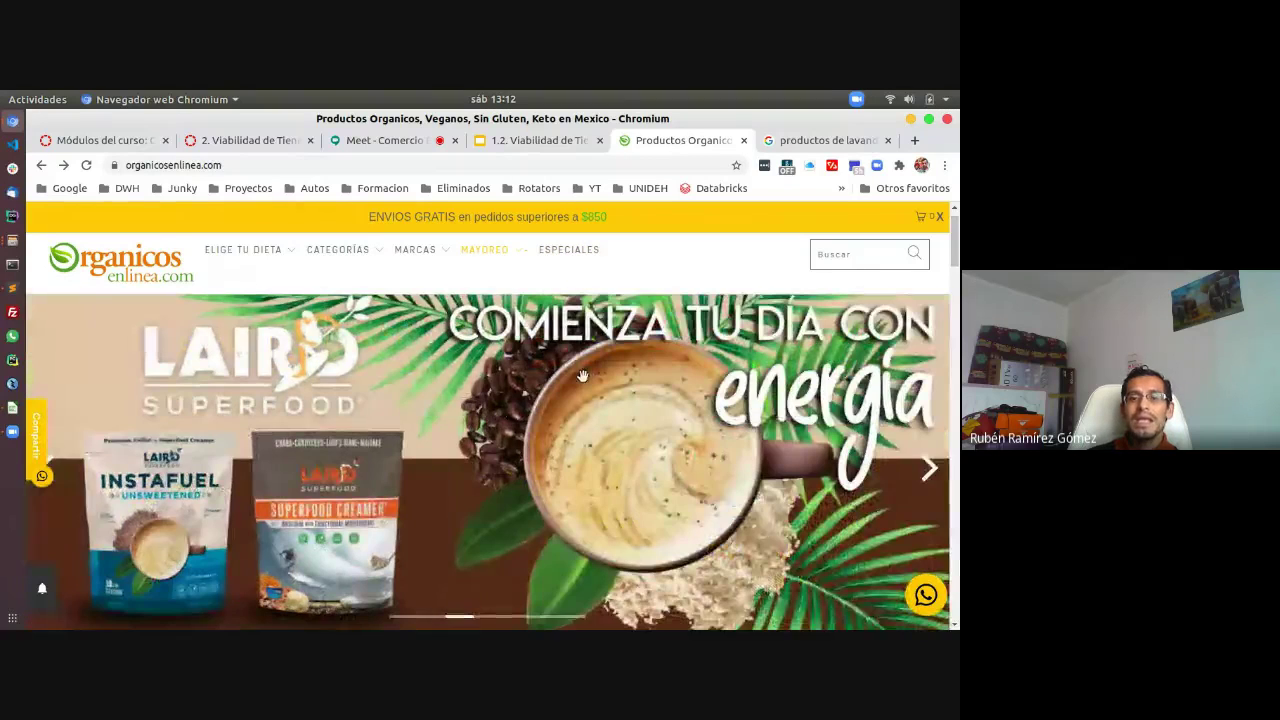
- Look over the home page's diet section and the best-selling products under Lo Más Vendido
{"action": "scroll", "coordinate": [582, 381], "scroll_direction": "down", "scroll_amount": 2}
{"action": "scroll", "coordinate": [582, 381], "scroll_direction": "up", "scroll_amount": 2}
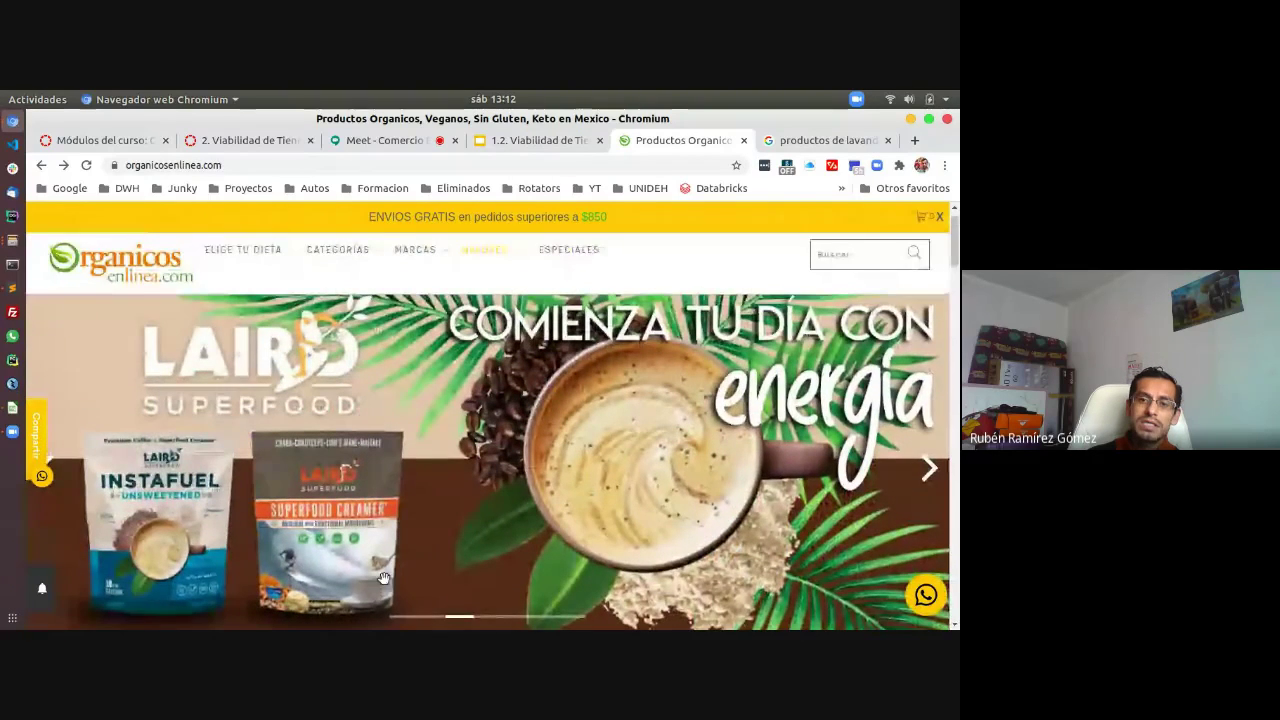
{"action": "scroll", "coordinate": [500, 514], "scroll_direction": "down", "scroll_amount": 4}
{"action": "scroll", "coordinate": [498, 514], "scroll_direction": "down", "scroll_amount": 1}
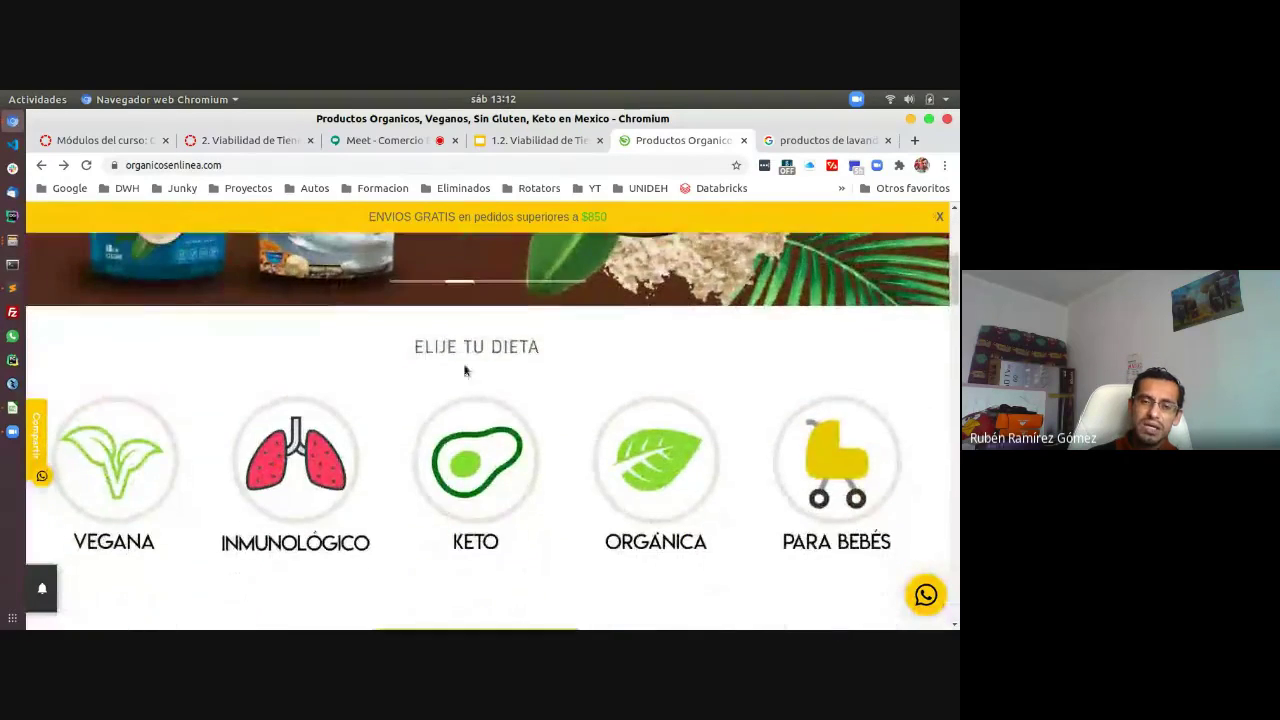
{"action": "scroll", "coordinate": [330, 510], "scroll_direction": "down", "scroll_amount": 5}
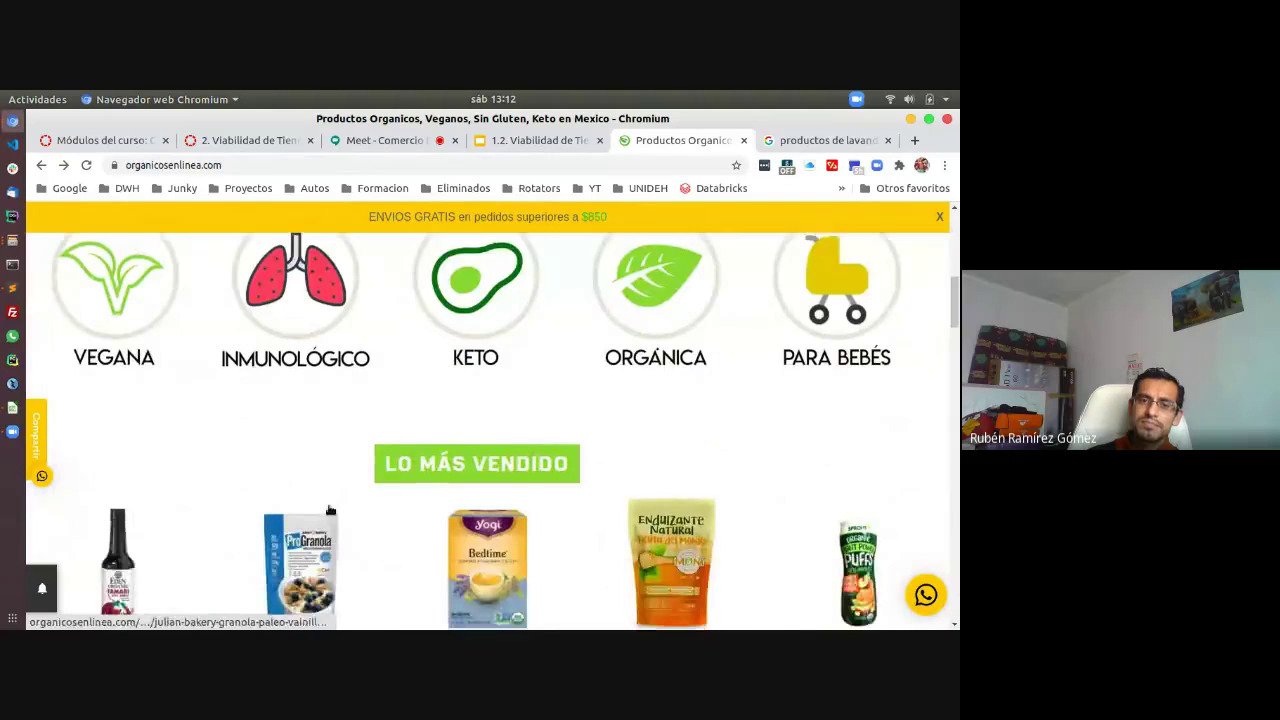
{"action": "scroll", "coordinate": [137, 434], "scroll_direction": "up", "scroll_amount": 4}
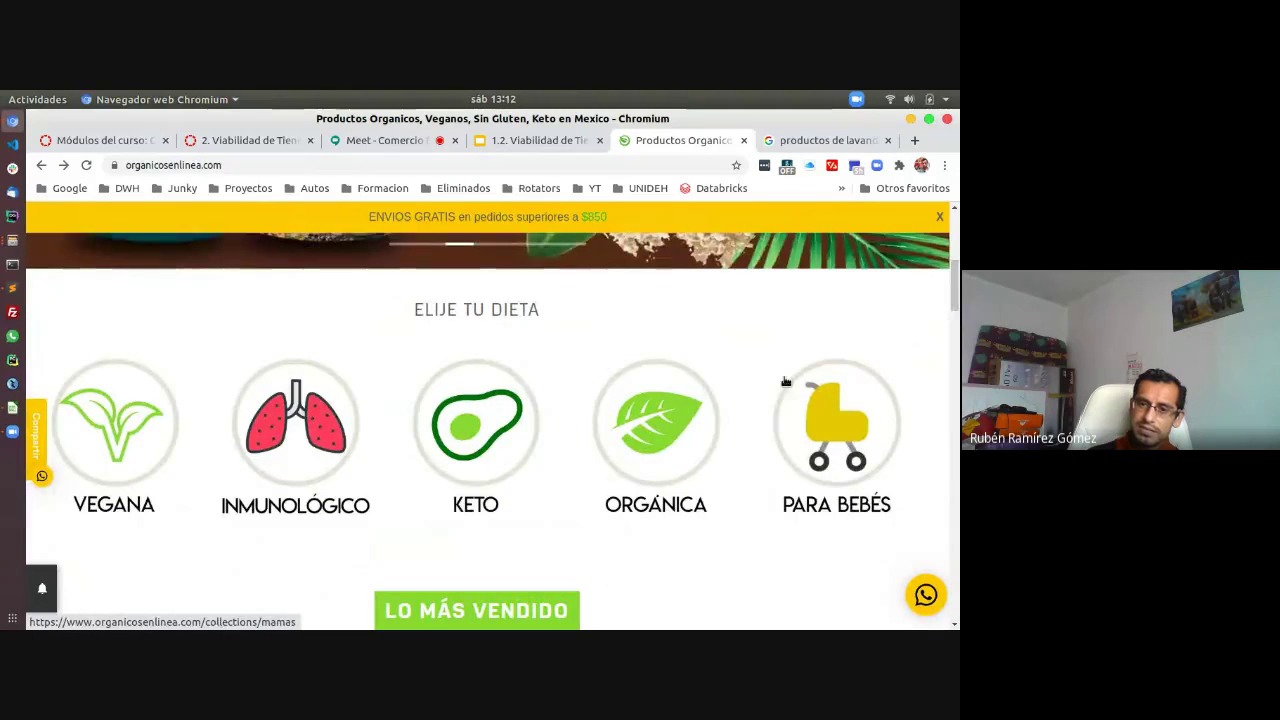
{"action": "scroll", "coordinate": [855, 462], "scroll_direction": "down", "scroll_amount": 1}
{"action": "scroll", "coordinate": [855, 462], "scroll_direction": "down", "scroll_amount": 7}
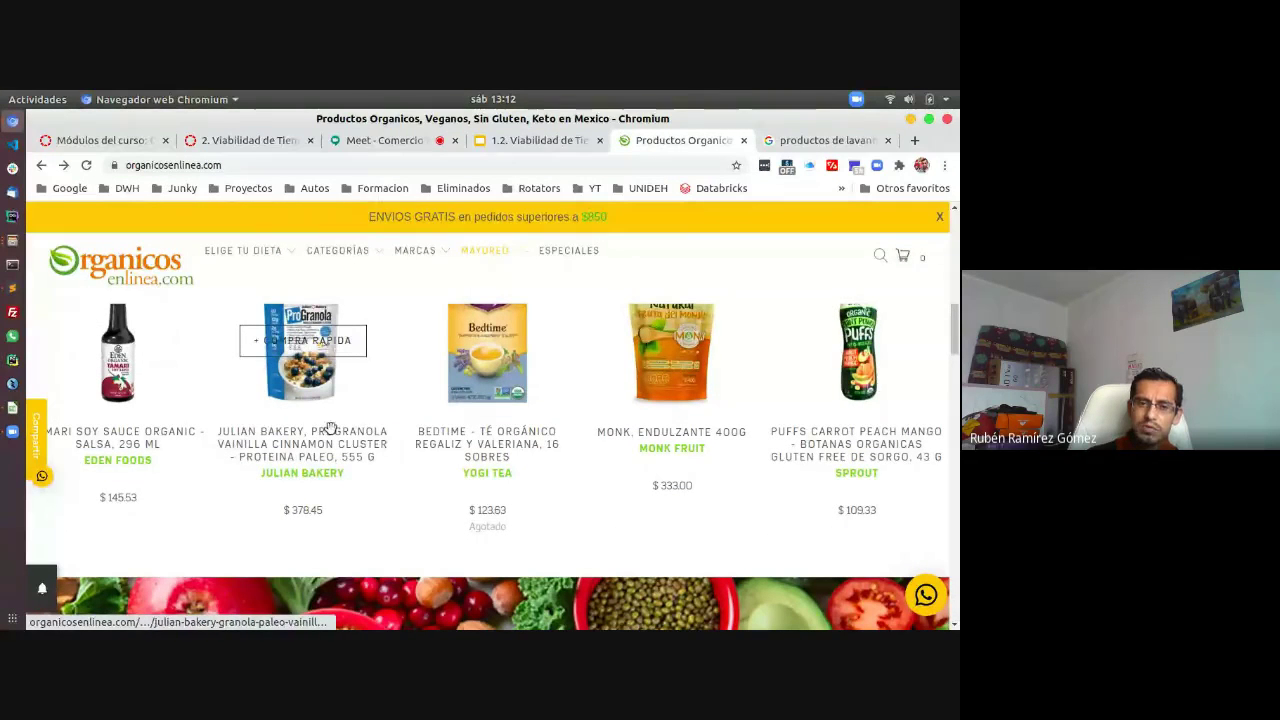
- Open the Yogi Tea Bedtime organic licorice and valerian tea in a new tab and view its product page
{"action": "right_click", "coordinate": [461, 432]}
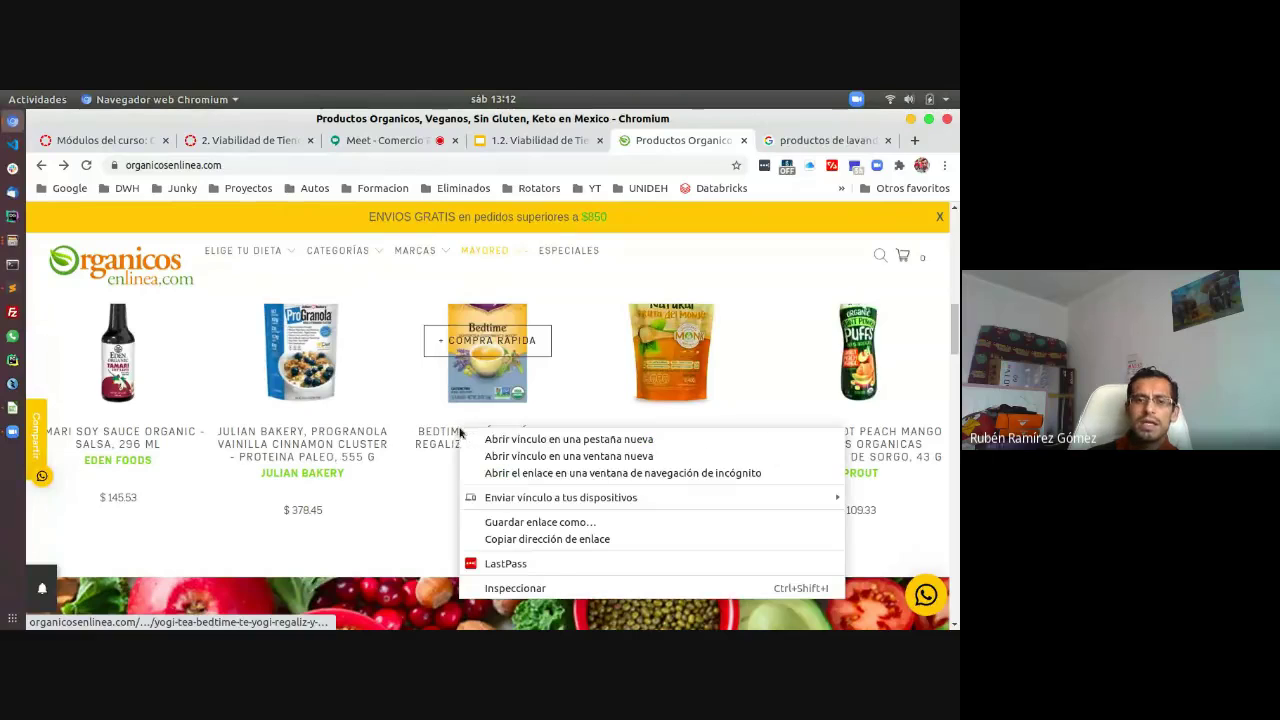
{"action": "left_click", "coordinate": [478, 438]}
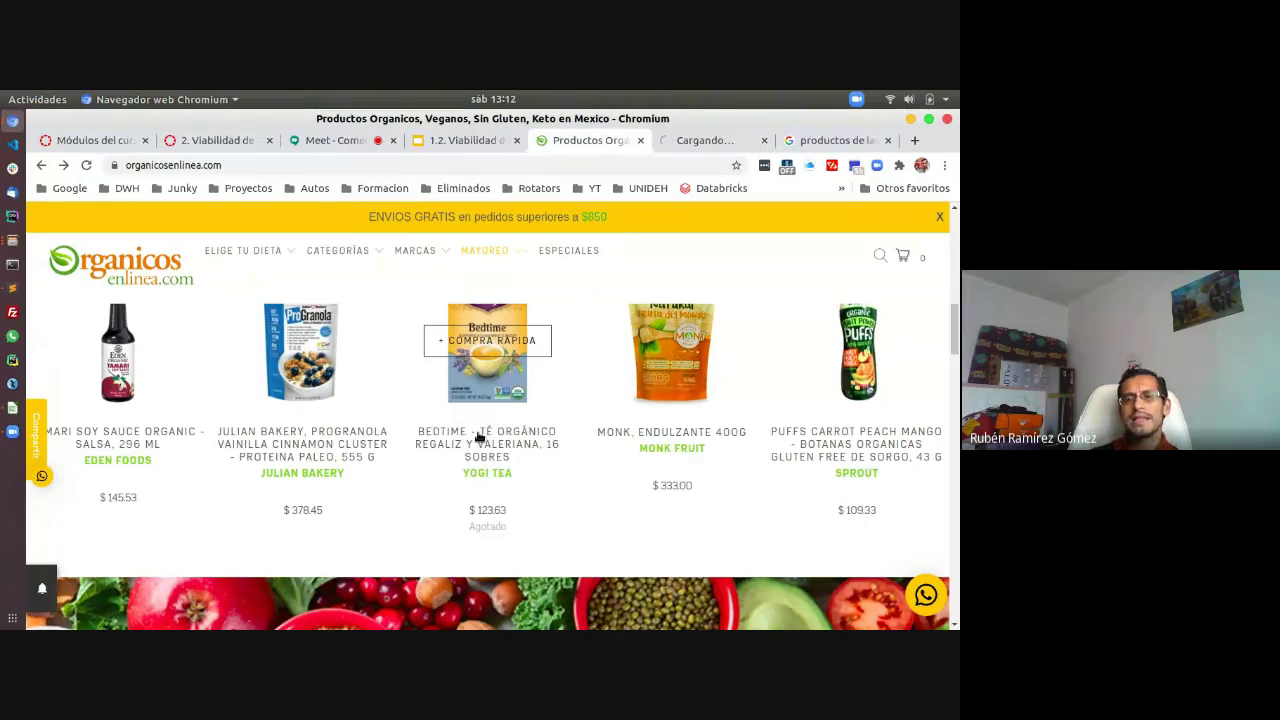
{"action": "left_click", "coordinate": [692, 140]}
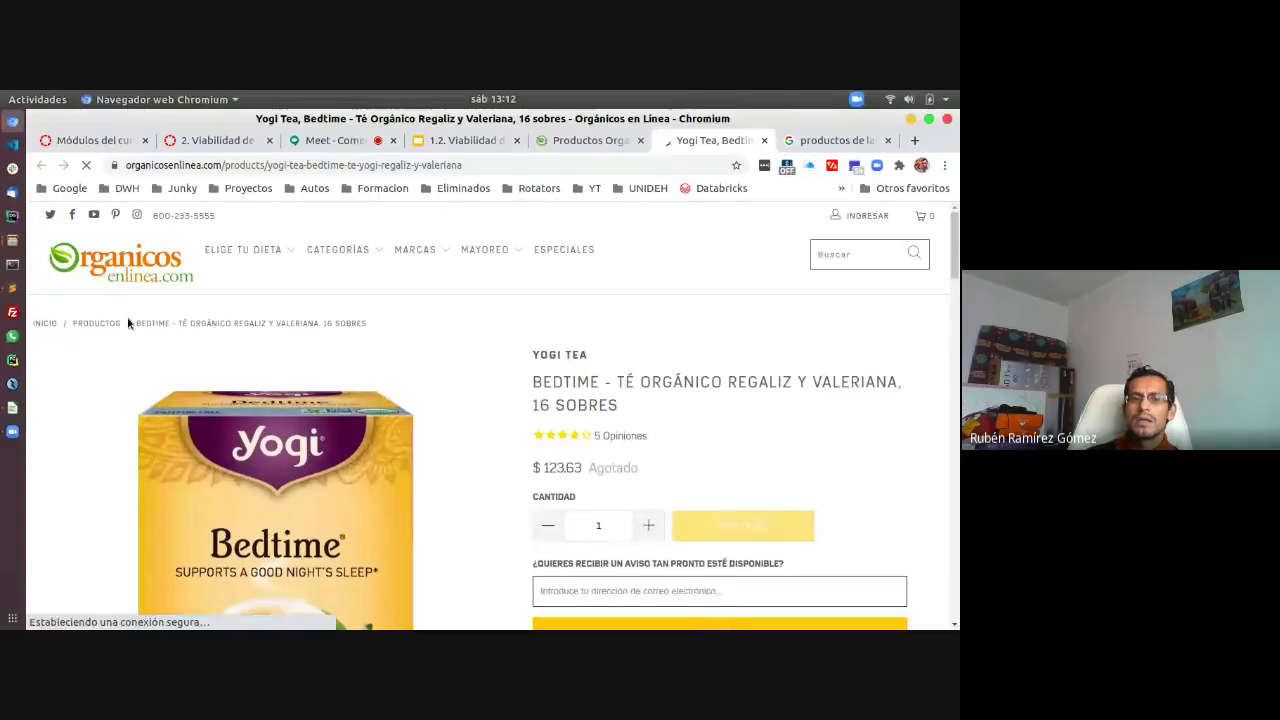
- Highlight the Bedtime tea's product title and its description paragraph to examine where keywords appear on the page
{"action": "left_click_drag", "start_coordinate": [534, 380], "coordinate": [622, 410]}
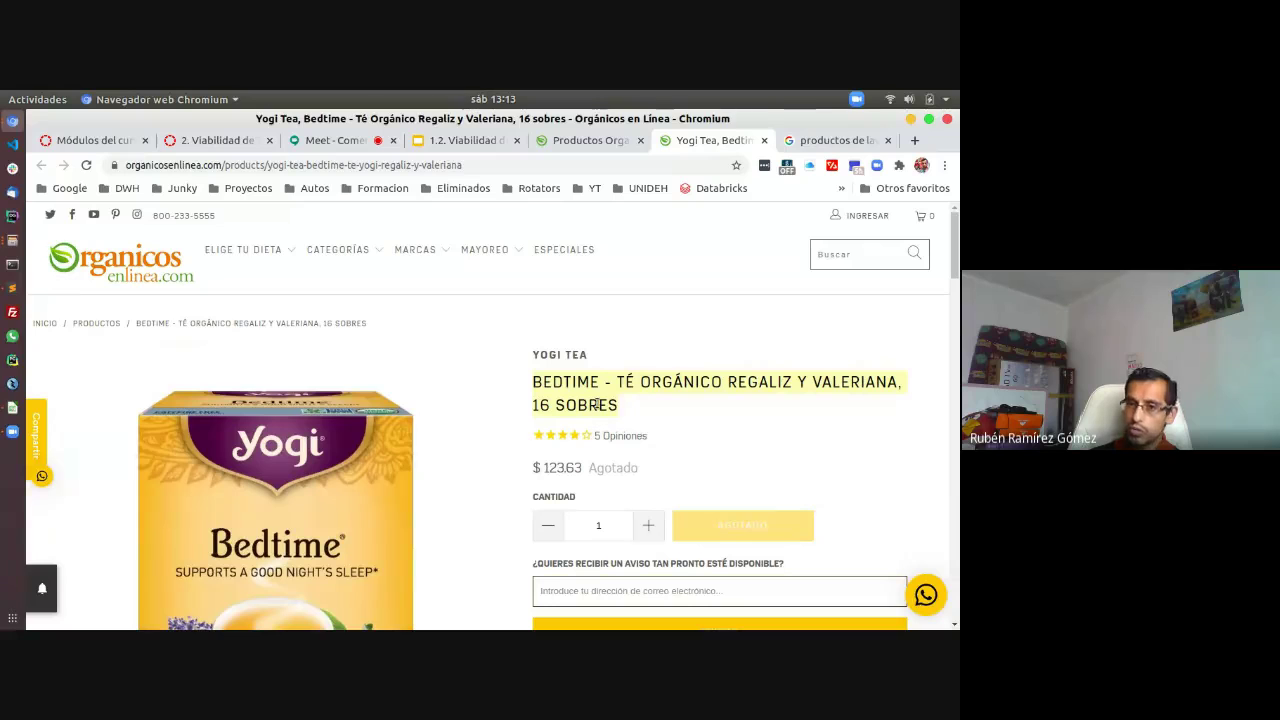
{"action": "scroll", "coordinate": [629, 584], "scroll_direction": "down", "scroll_amount": 4}
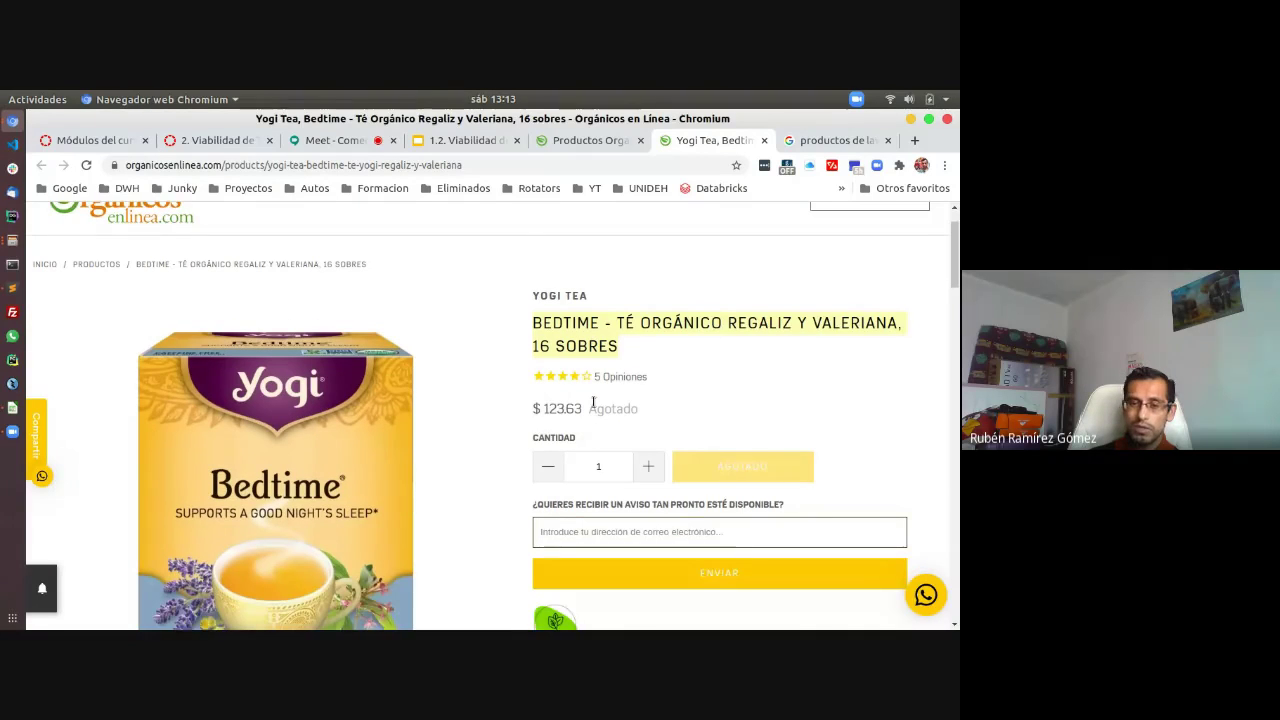
{"action": "scroll", "coordinate": [630, 590], "scroll_direction": "down", "scroll_amount": 1}
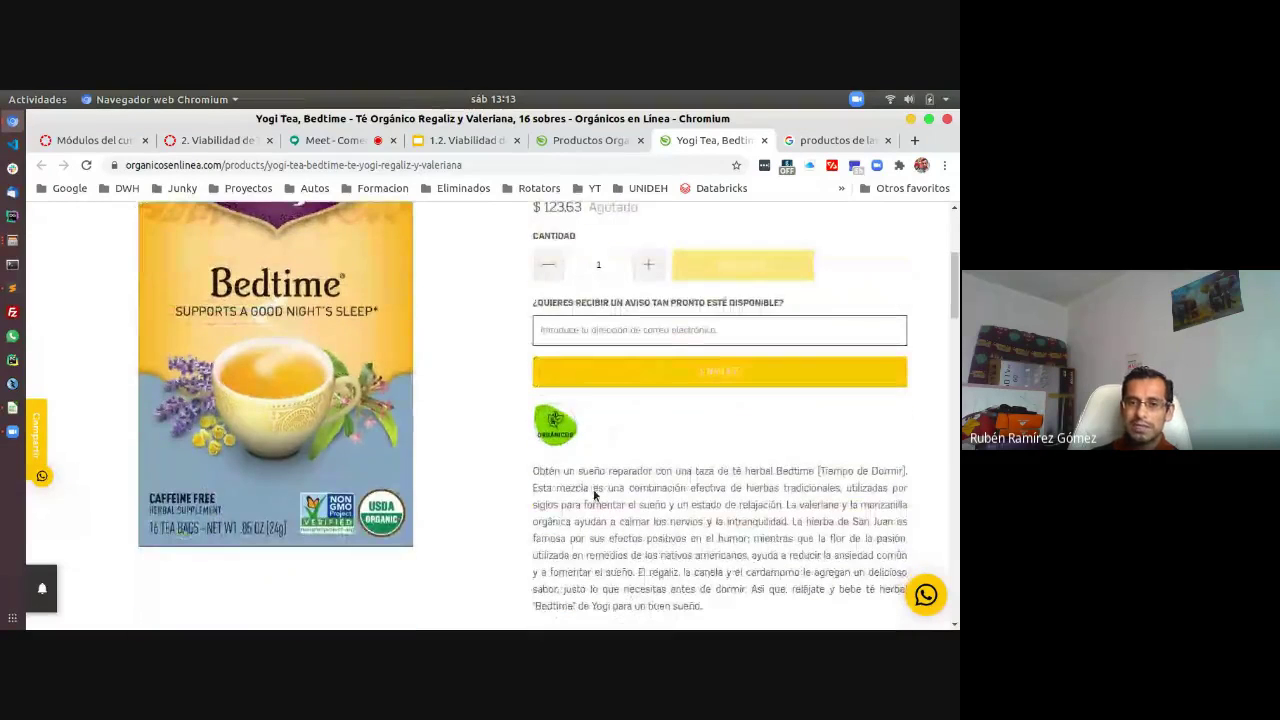
{"action": "left_click_drag", "start_coordinate": [707, 601], "coordinate": [533, 470]}
{"action": "scroll", "coordinate": [645, 541], "scroll_direction": "up", "scroll_amount": 2}
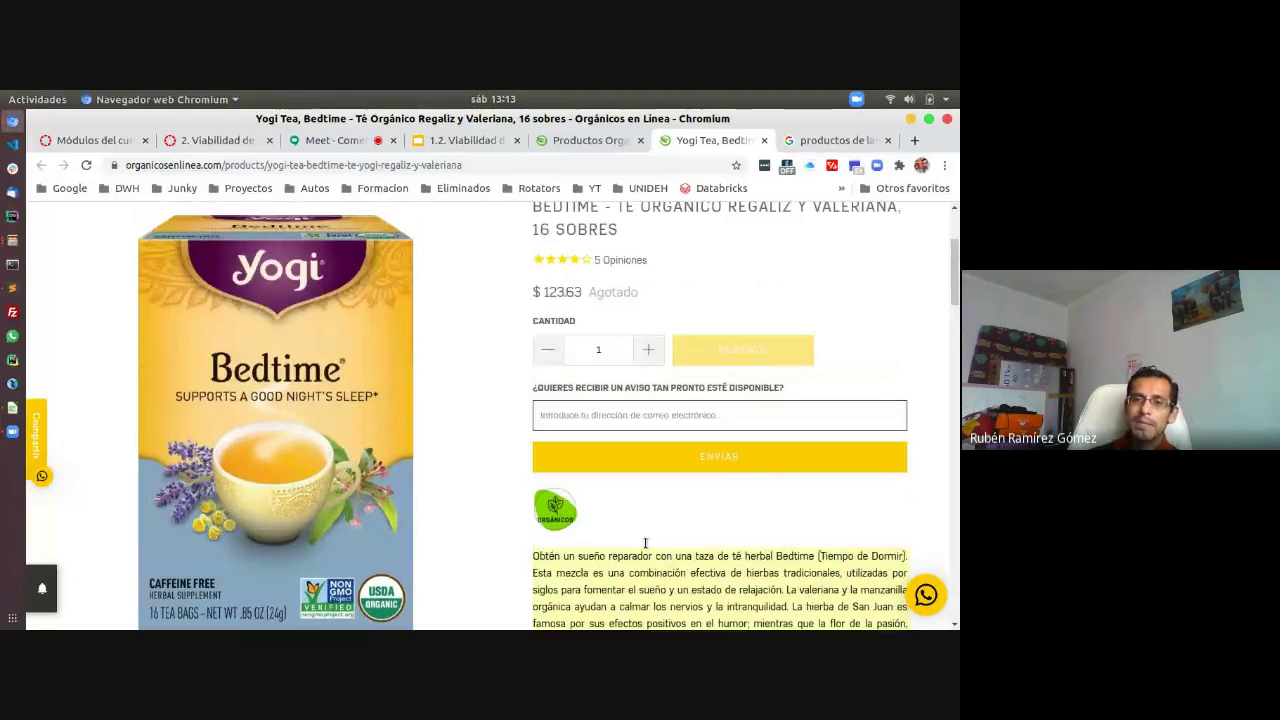
{"action": "scroll", "coordinate": [645, 543], "scroll_direction": "up", "scroll_amount": 3}
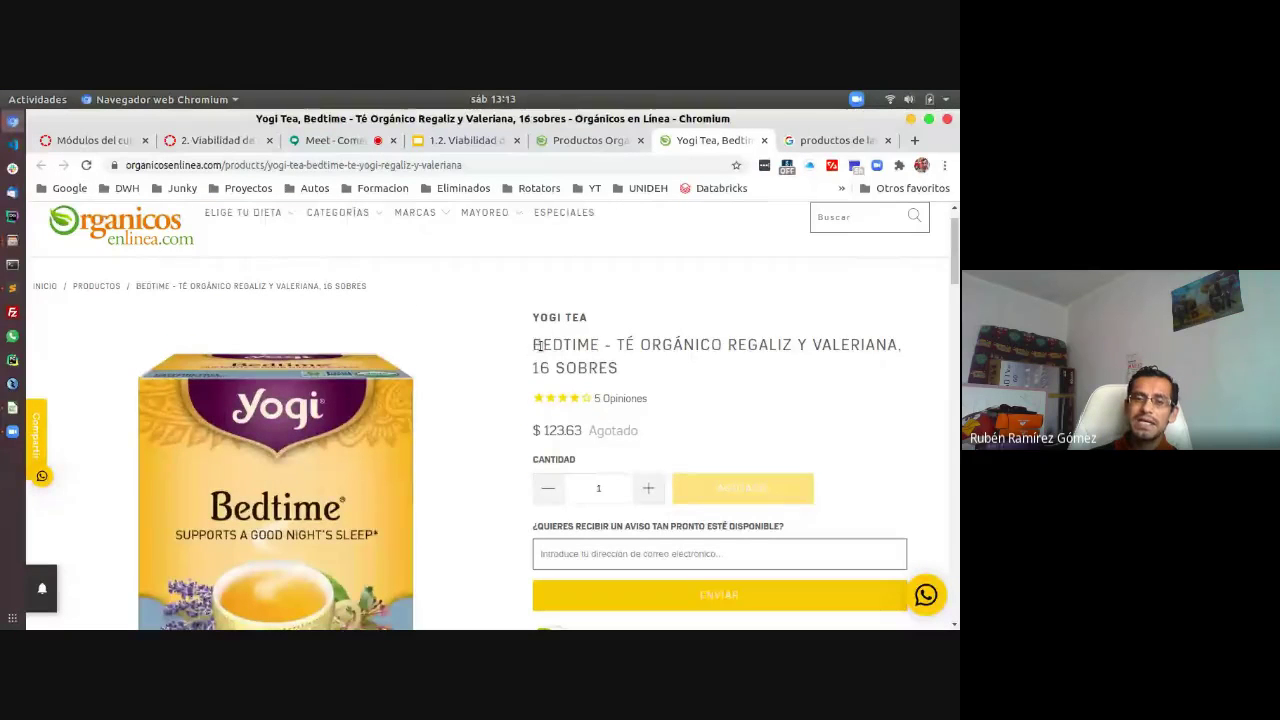
{"action": "left_click_drag", "start_coordinate": [531, 343], "coordinate": [619, 370]}
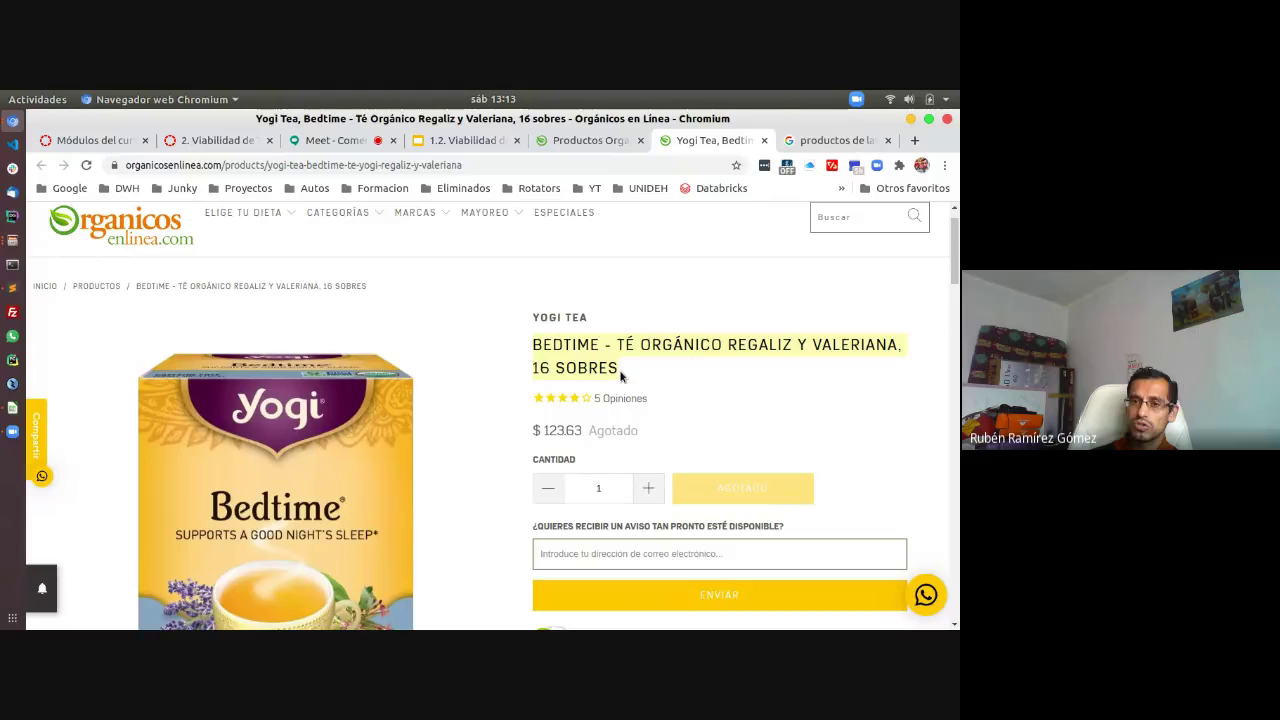
{"action": "scroll", "coordinate": [620, 375], "scroll_direction": "down", "scroll_amount": 5}
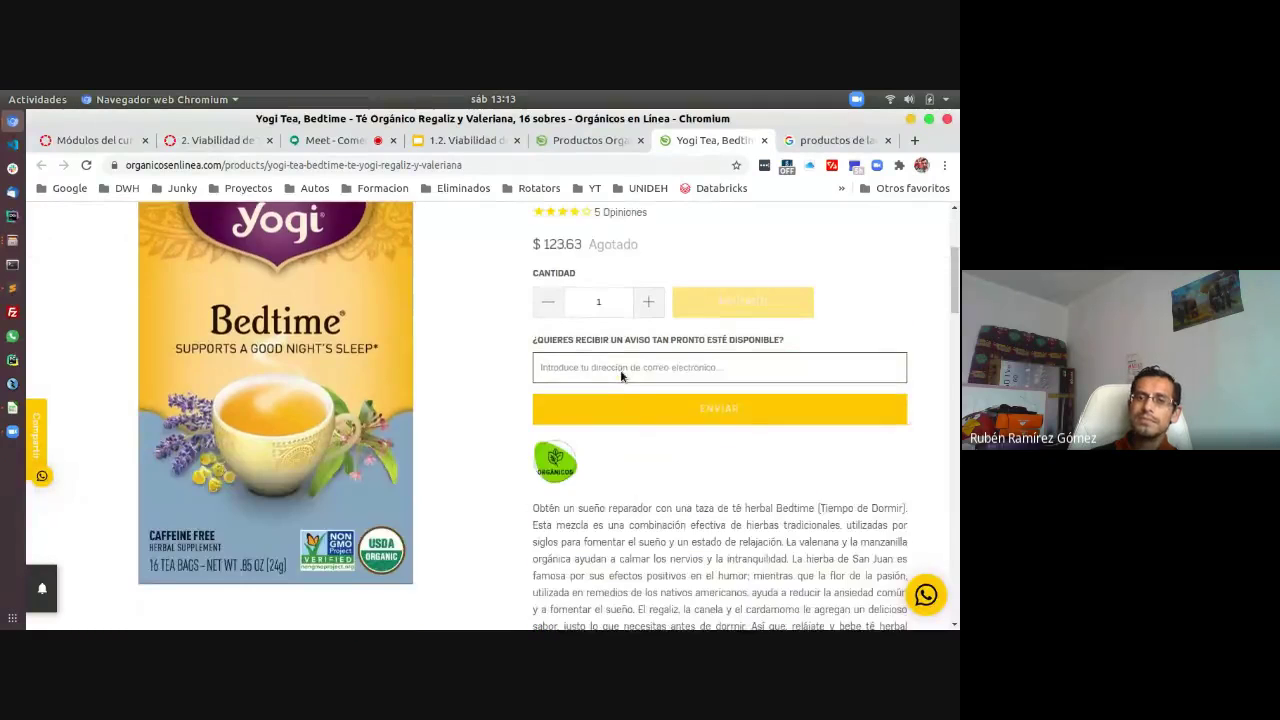
{"action": "scroll", "coordinate": [622, 372], "scroll_direction": "up", "scroll_amount": 5}
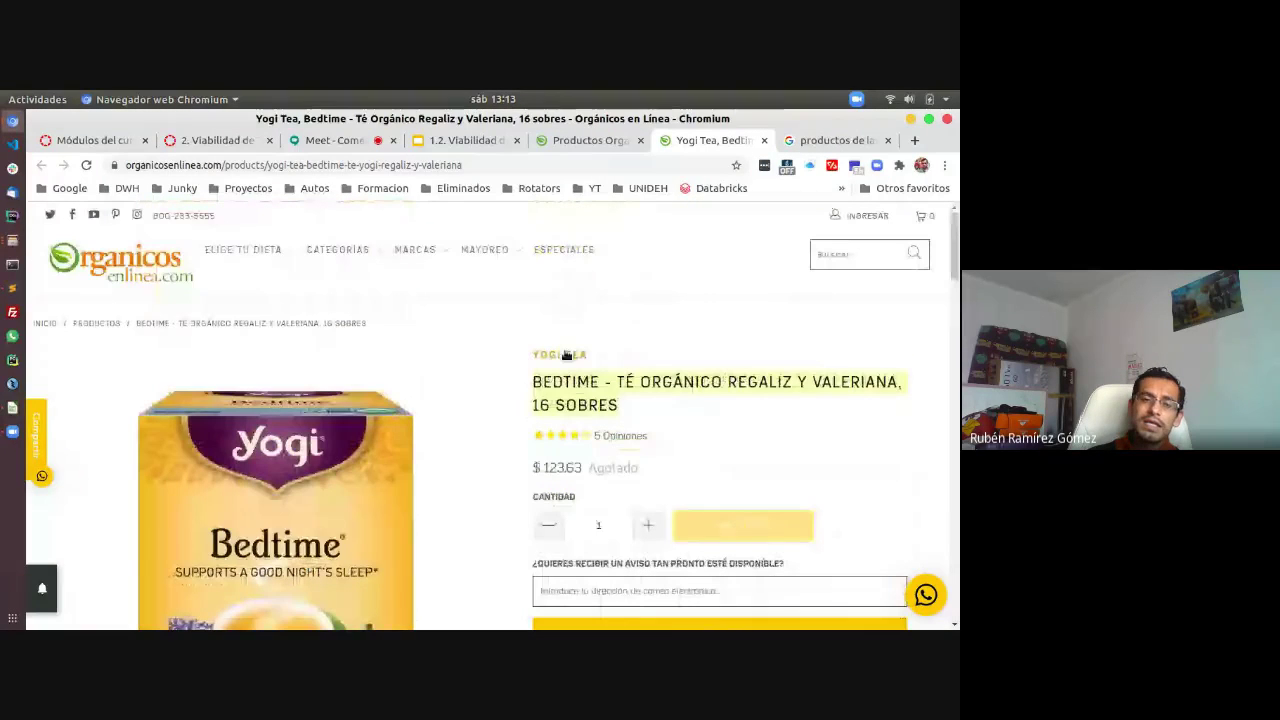
- Switch to the LibreOffice Calc keyword sheet and enter "categoria, menu principal, blog" in C2 beside the keyword lavanda
{"action": "left_click", "coordinate": [12, 407]}
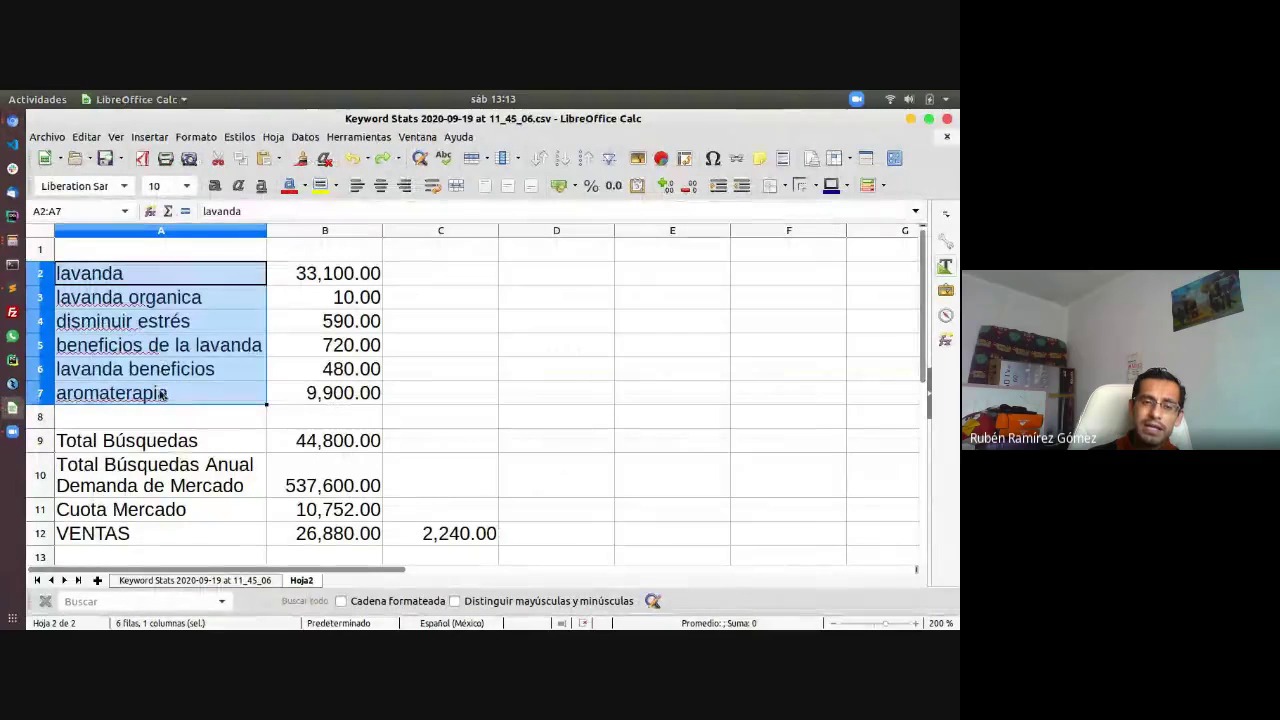
{"action": "left_click", "coordinate": [449, 283]}
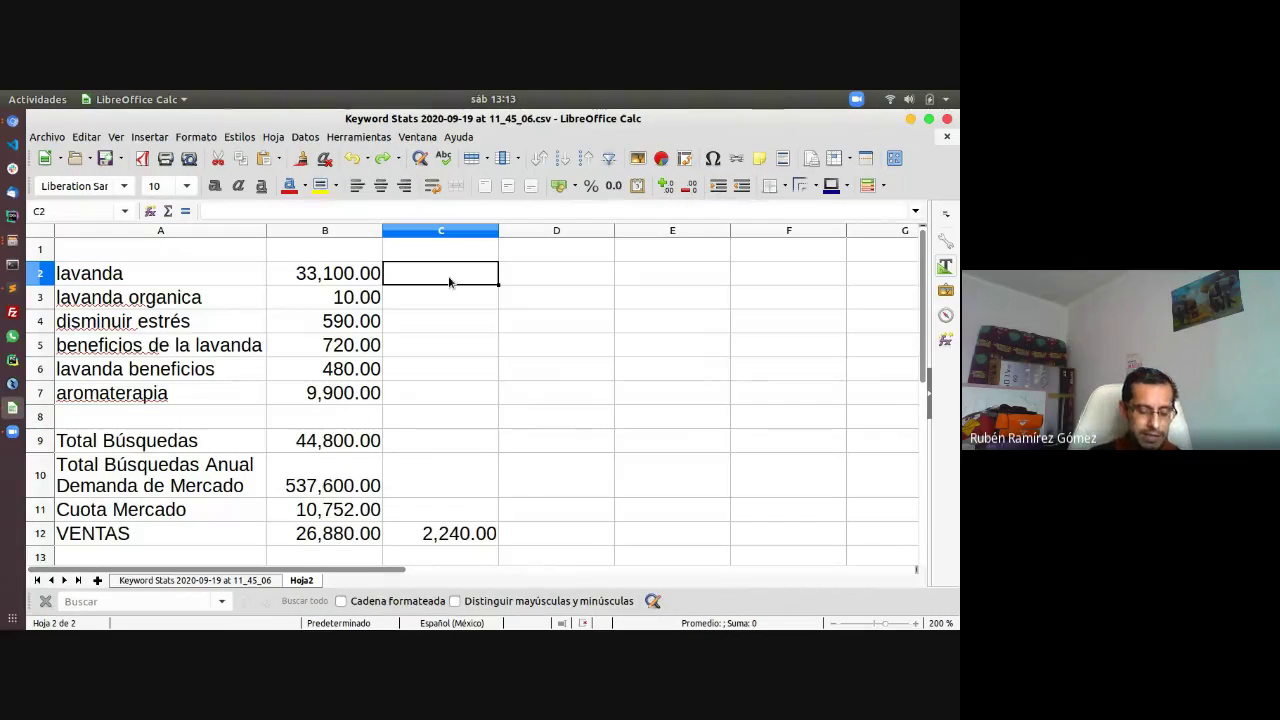
{"action": "type", "text": "categoría"}
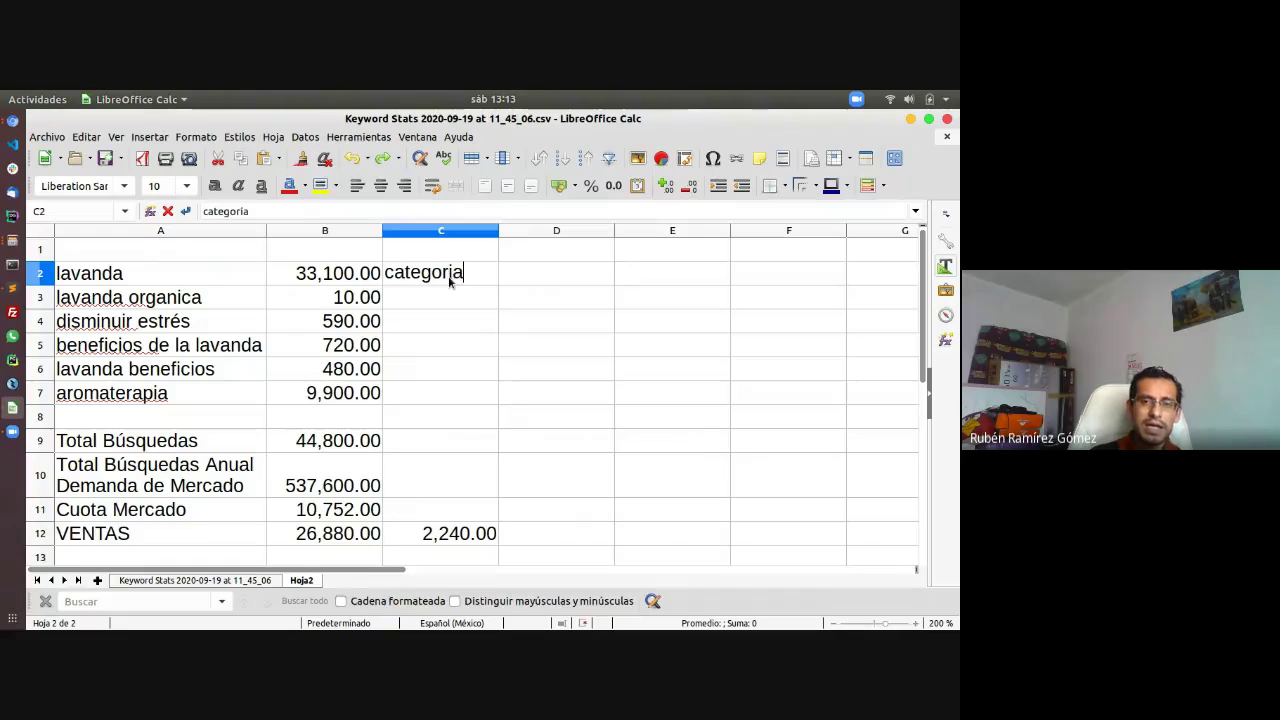
{"action": "type", "text": ","}
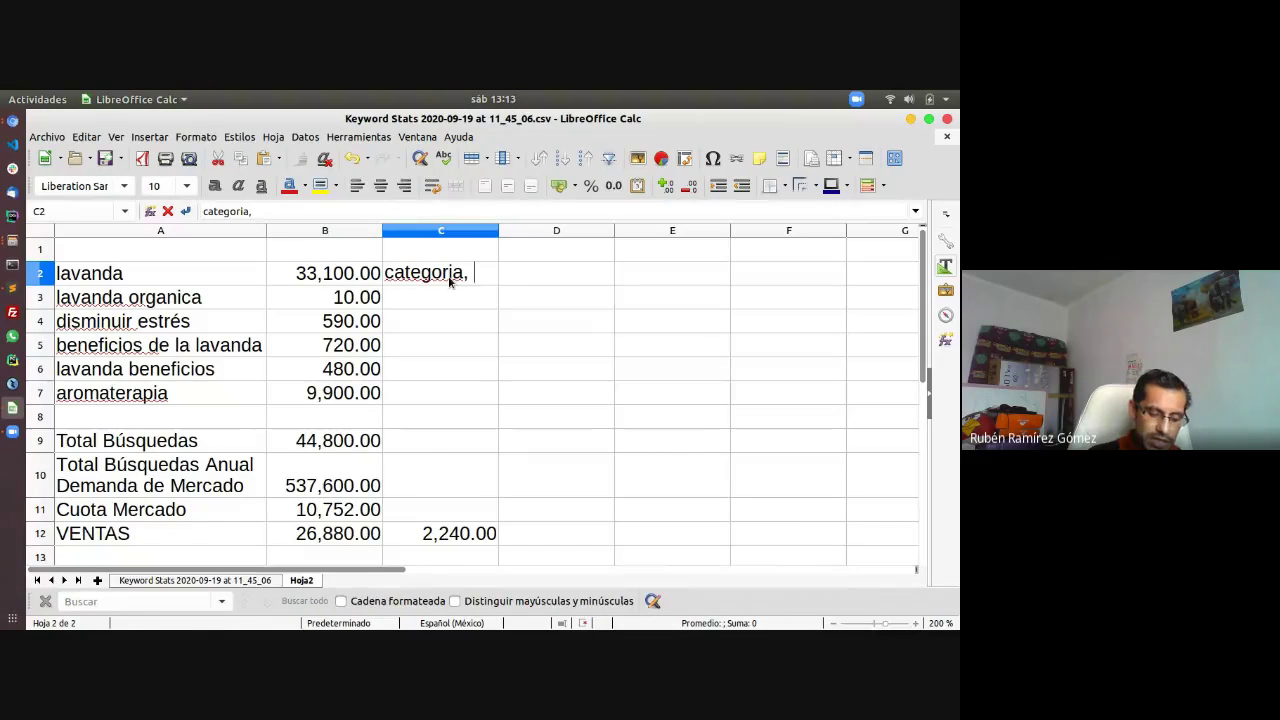
{"action": "type", "text": " menu princip"}
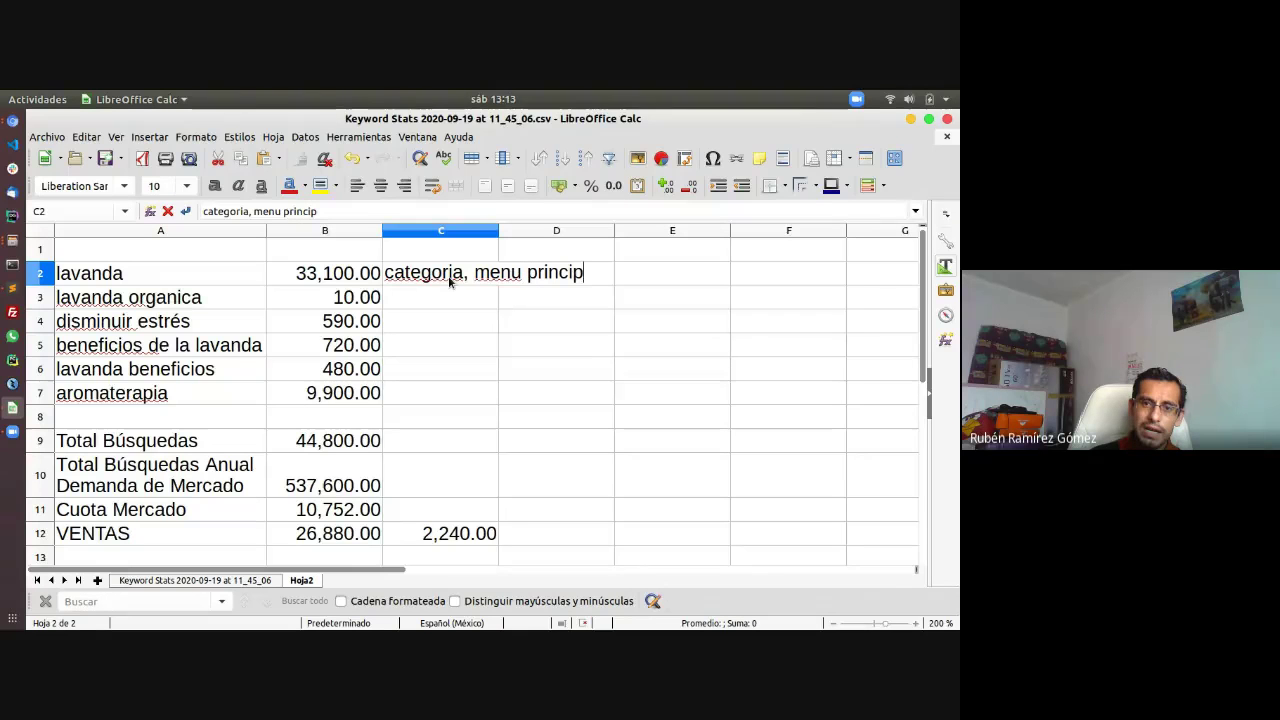
{"action": "type", "text": "al, blog"}
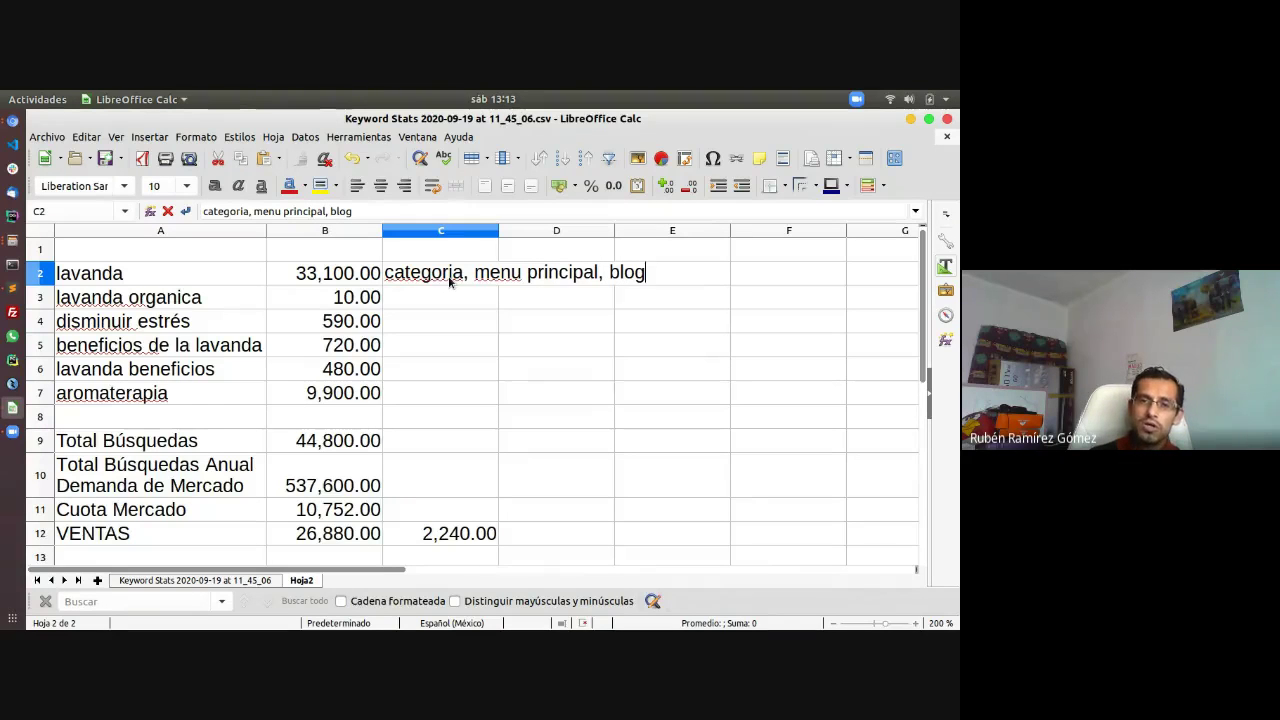
{"action": "key", "text": "Return"}
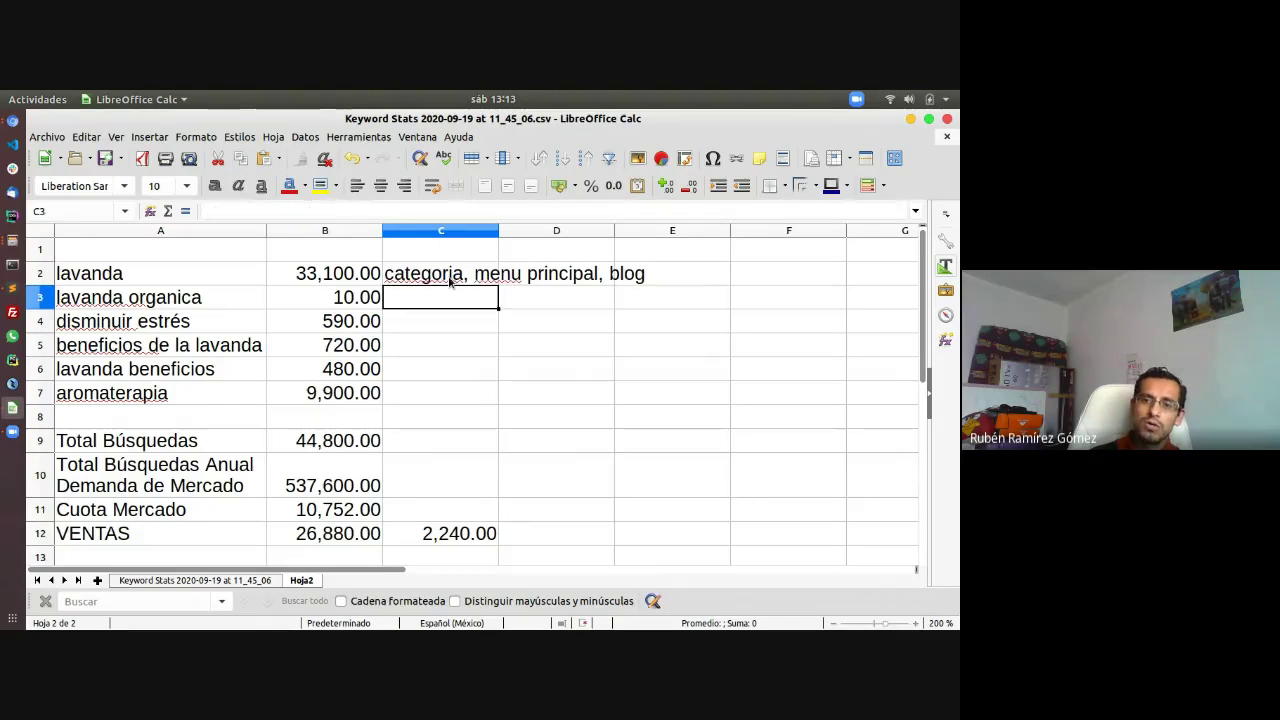
{"action": "left_click", "coordinate": [450, 282]}
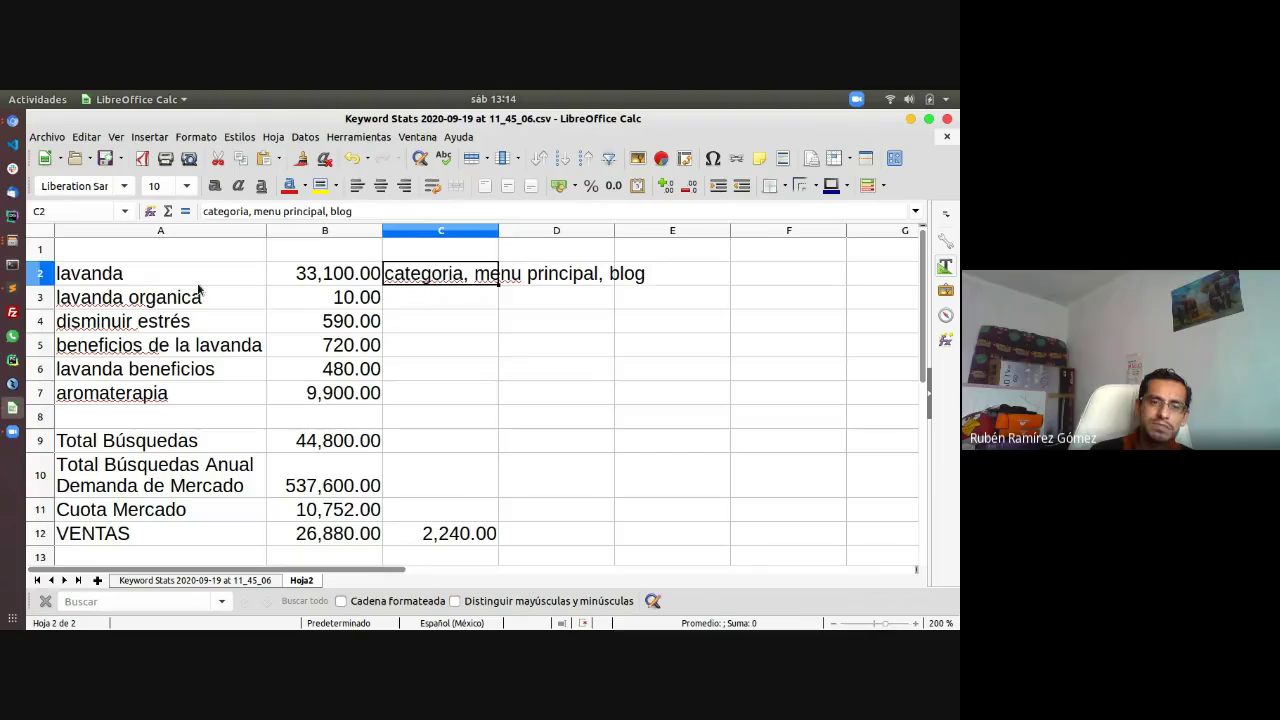
- Enter "blog" in C4 as the placement for the keyword disminuir estrés
{"action": "left_click", "coordinate": [155, 330]}
{"action": "left_click", "coordinate": [426, 318]}
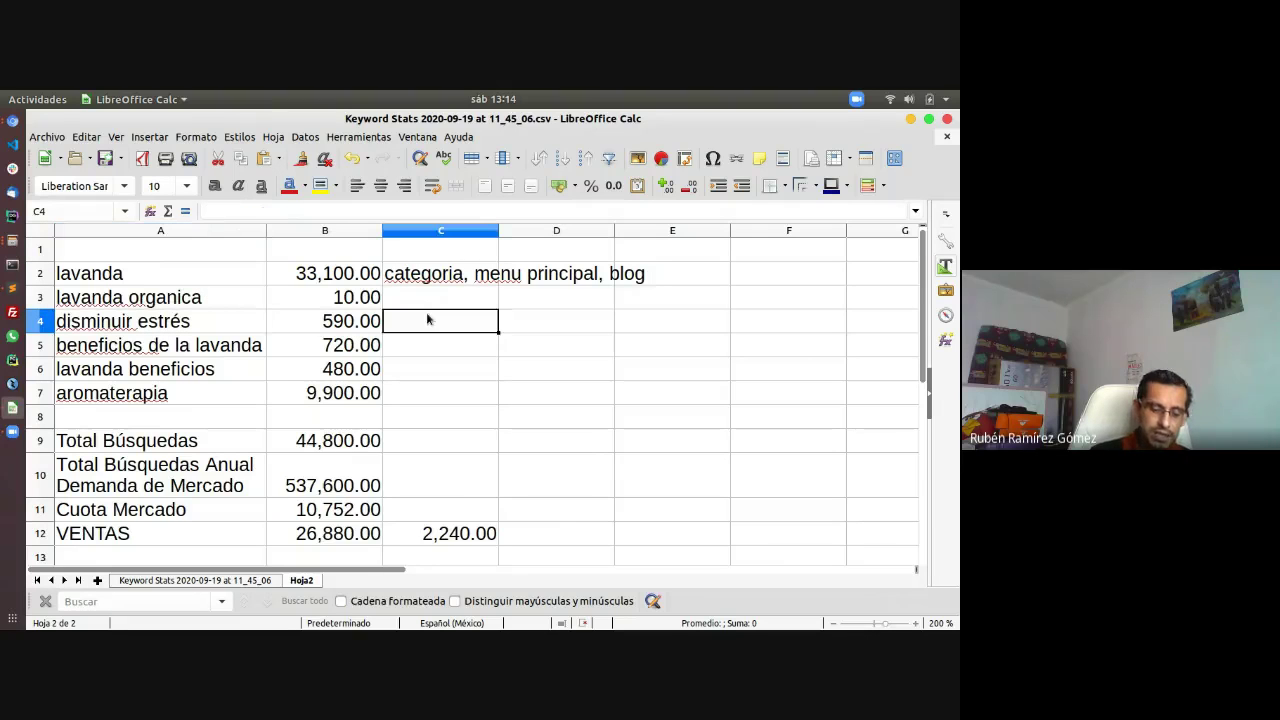
{"action": "type", "text": "blog"}
{"action": "key", "text": "Return"}
{"action": "left_click", "coordinate": [427, 318]}
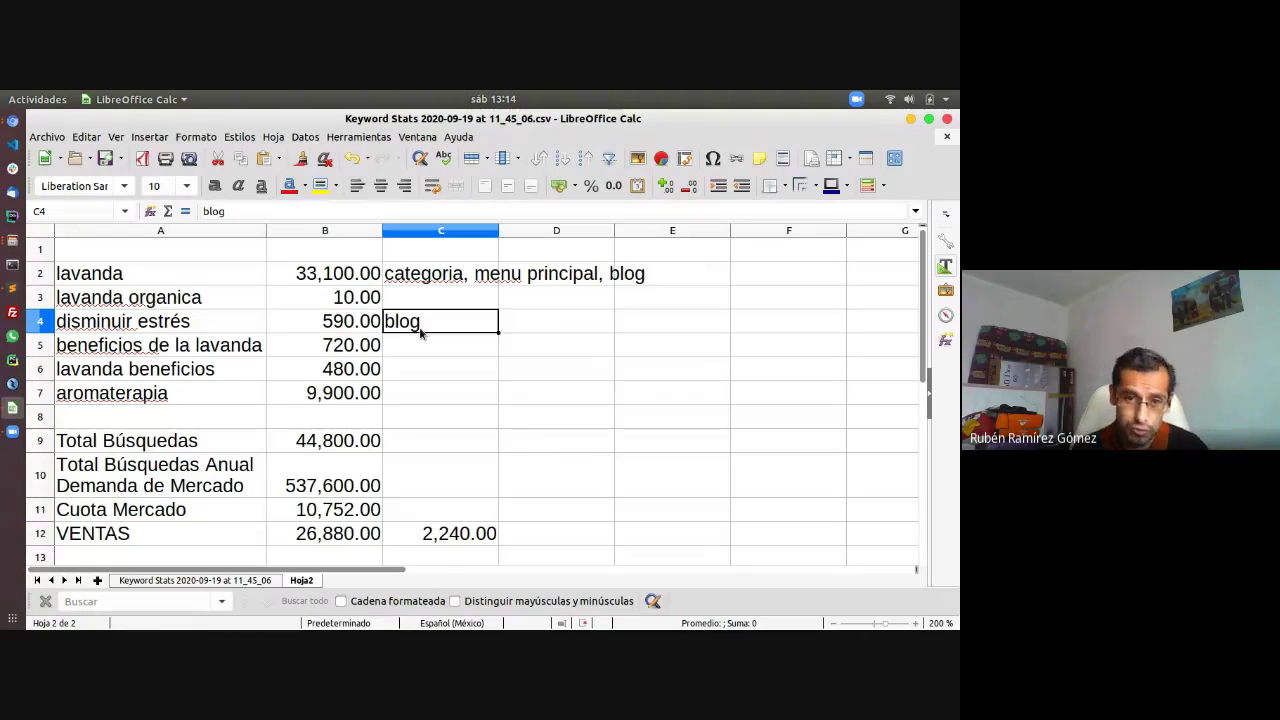
- Highlight the disminuir estrés row across A4:C4 to review the keyword with its blog placement
{"action": "left_click", "coordinate": [586, 336]}
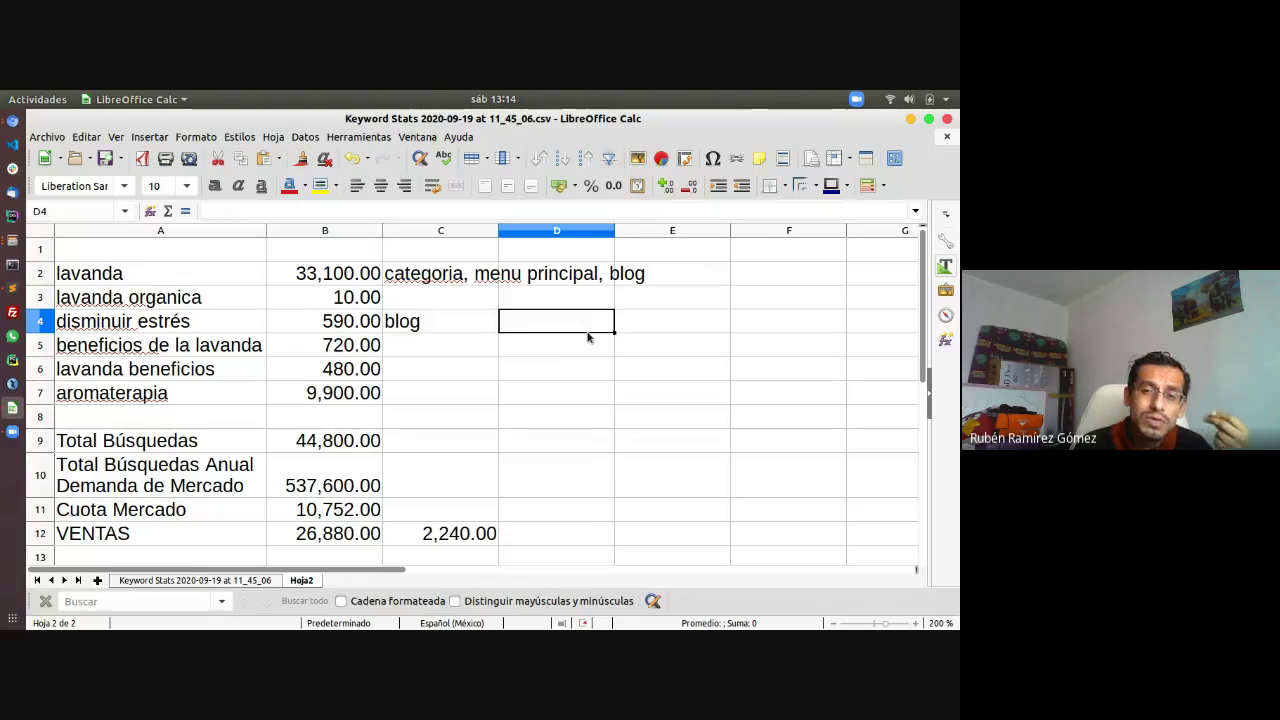
{"action": "left_click", "coordinate": [418, 318]}
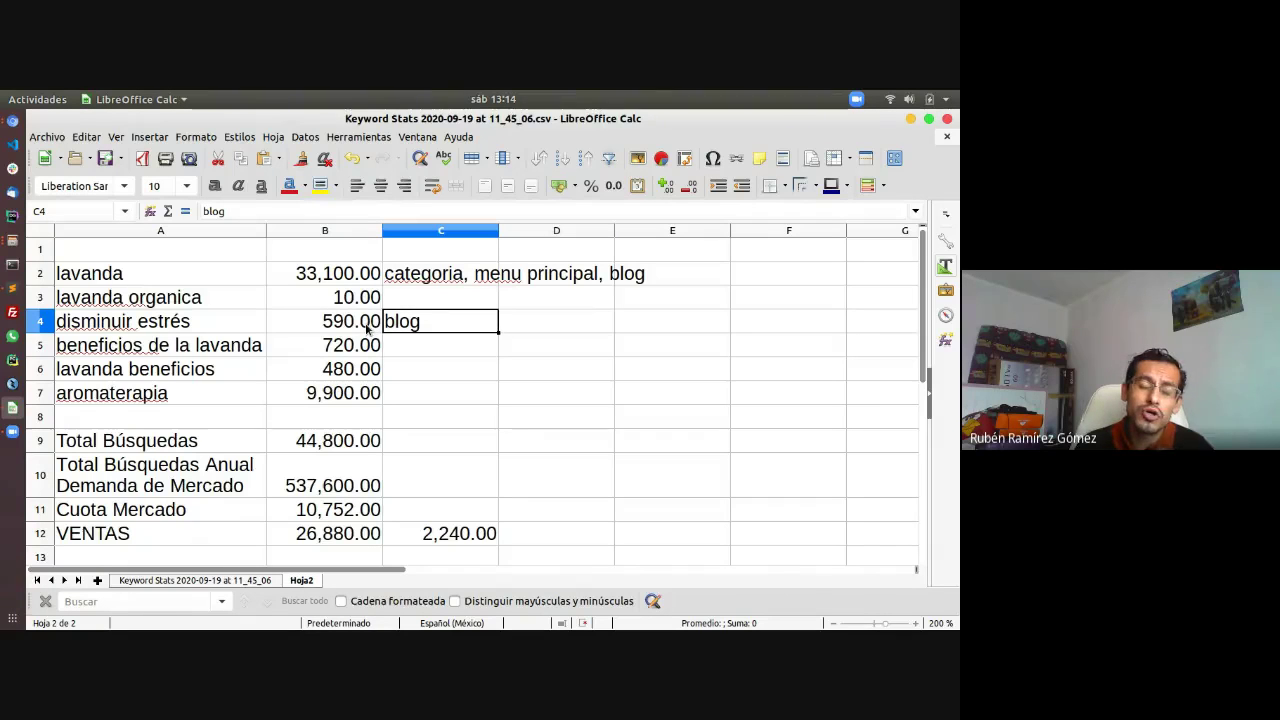
{"action": "left_click", "coordinate": [144, 327]}
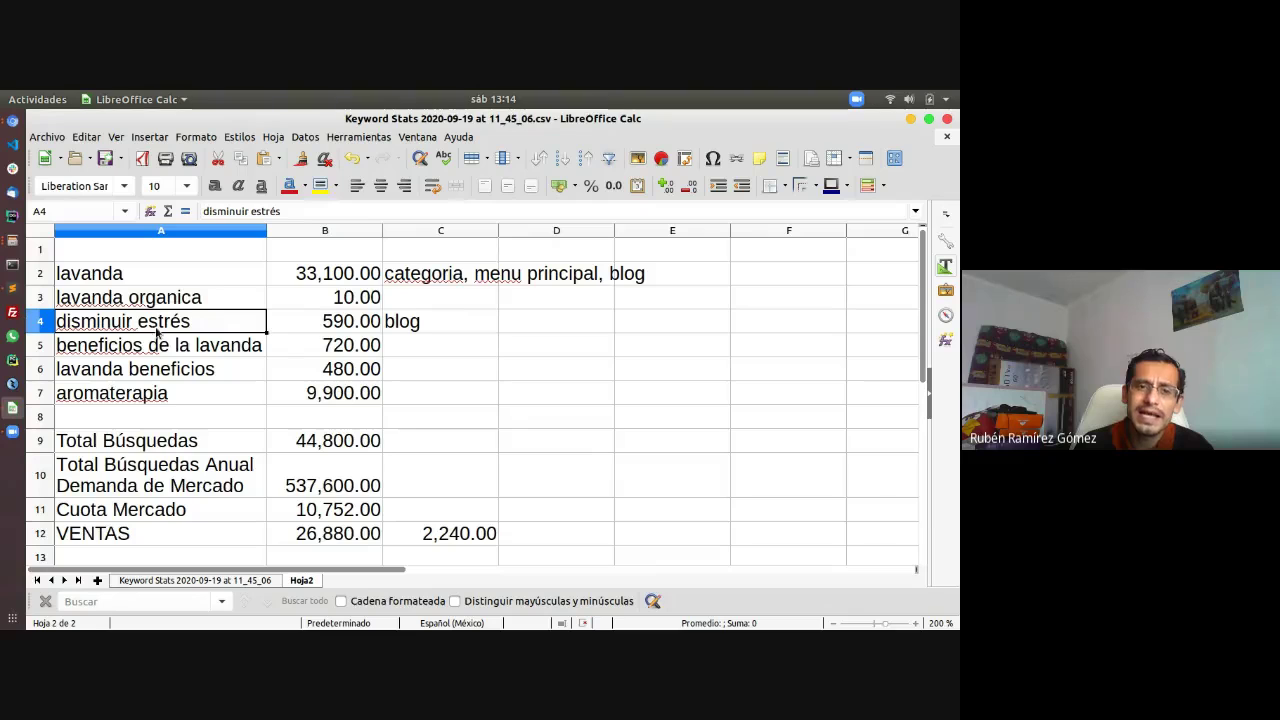
{"action": "left_click_drag", "start_coordinate": [193, 327], "coordinate": [398, 327]}
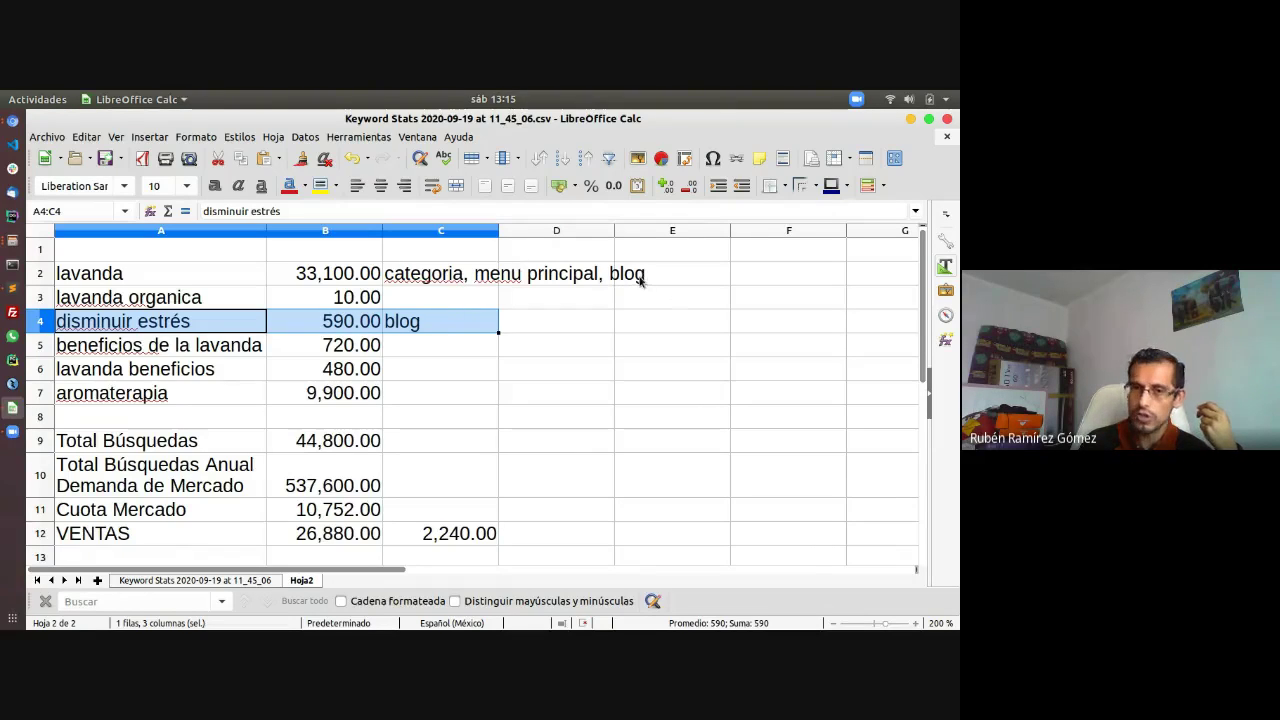
- Switch to Chromium, open the organic store's Blog de Salud, and look through the article titles for keyword use
{"action": "left_click", "coordinate": [12, 120]}
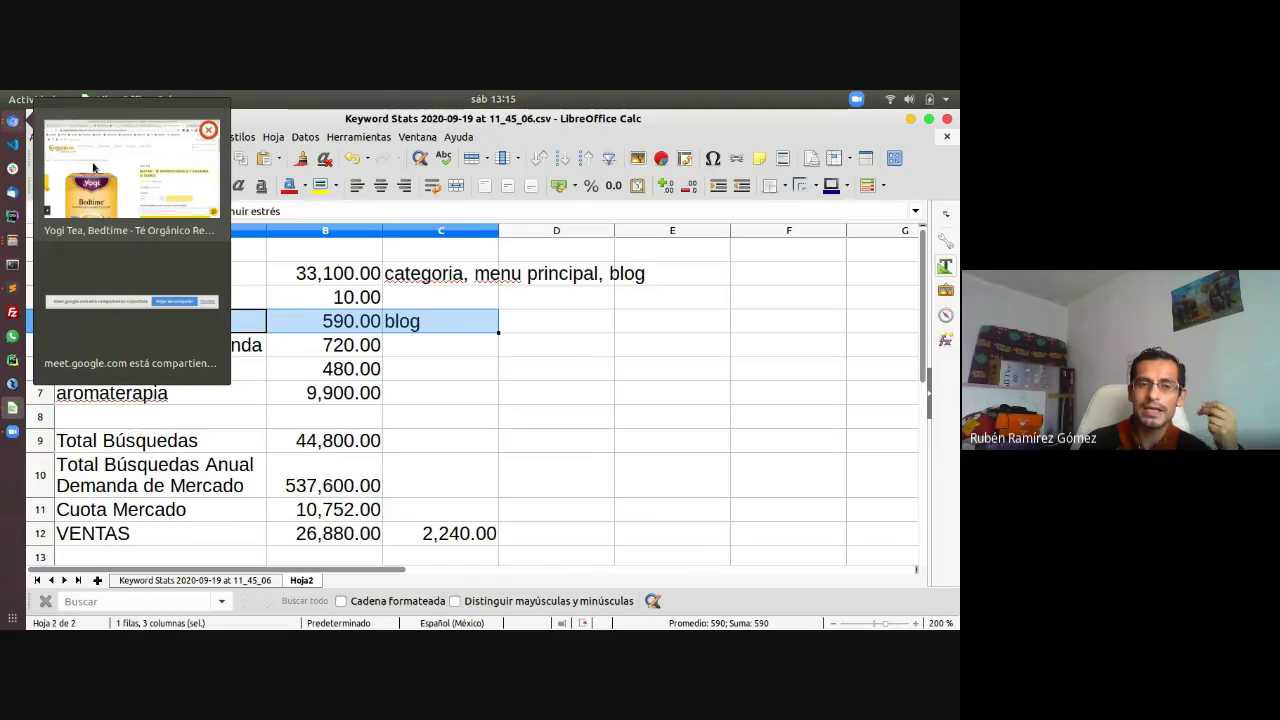
{"action": "left_click", "coordinate": [127, 190]}
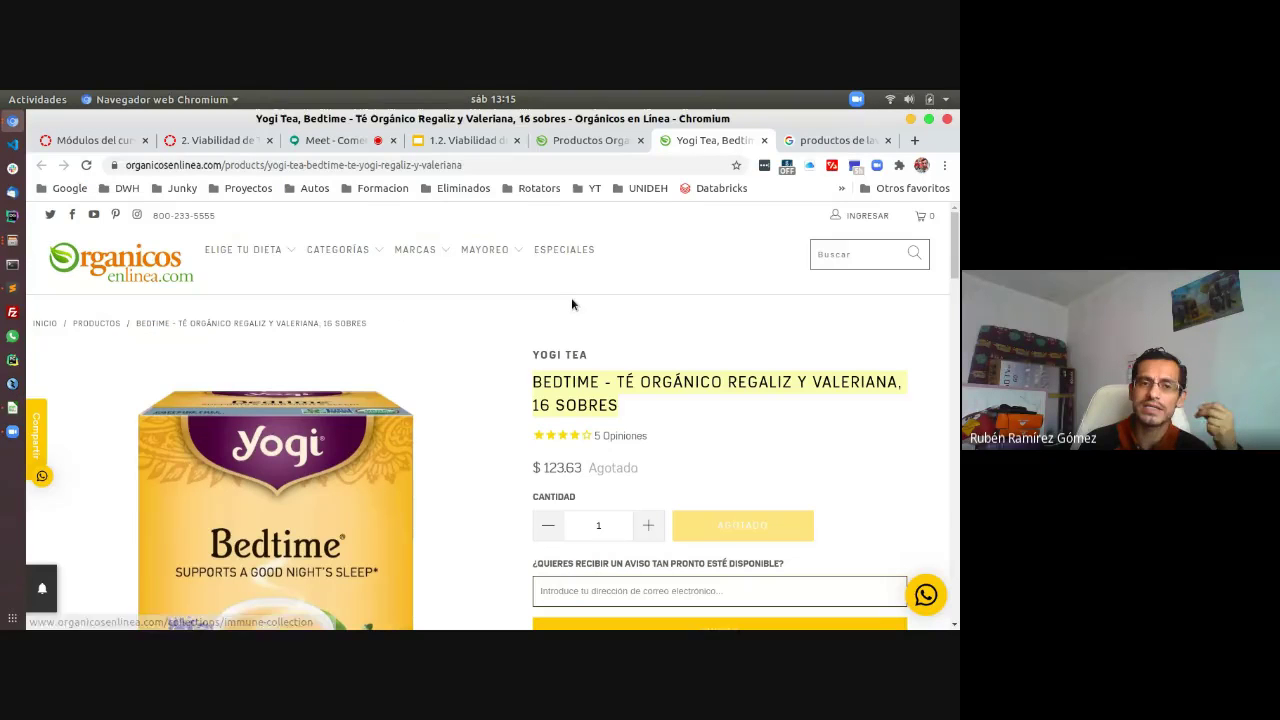
{"action": "mouse_move", "coordinate": [267, 247]}
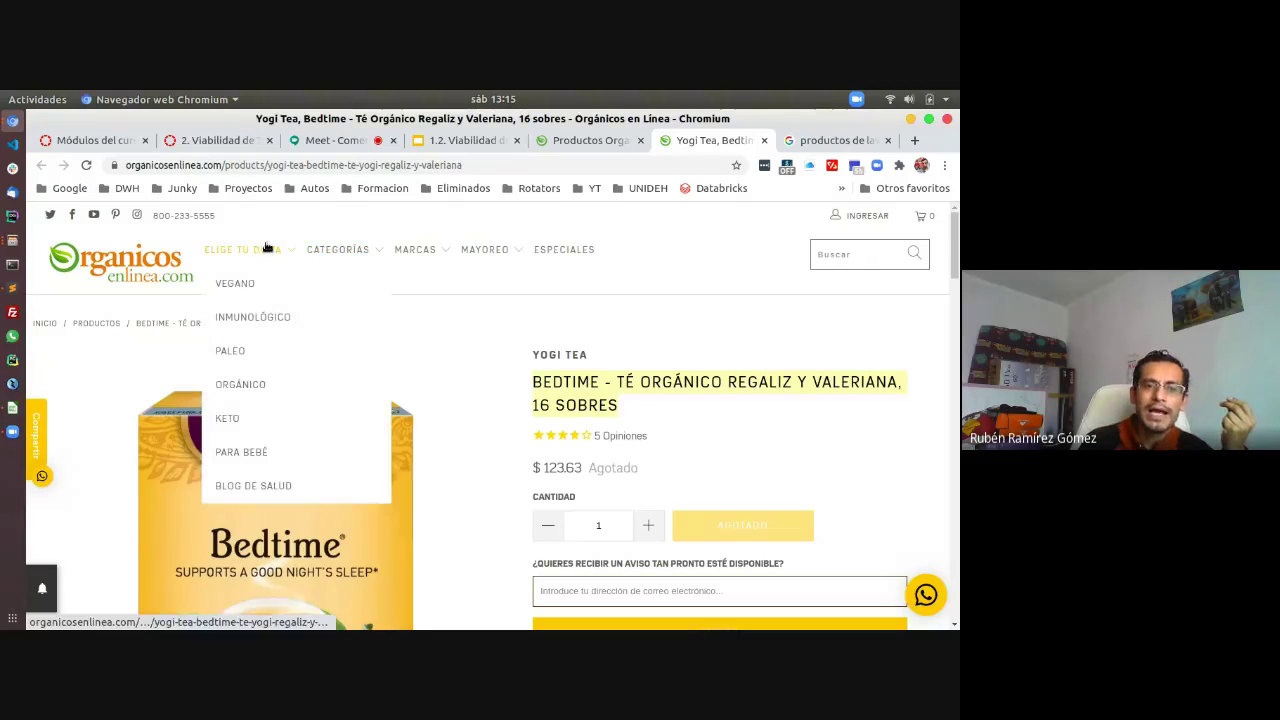
{"action": "left_click", "coordinate": [259, 491]}
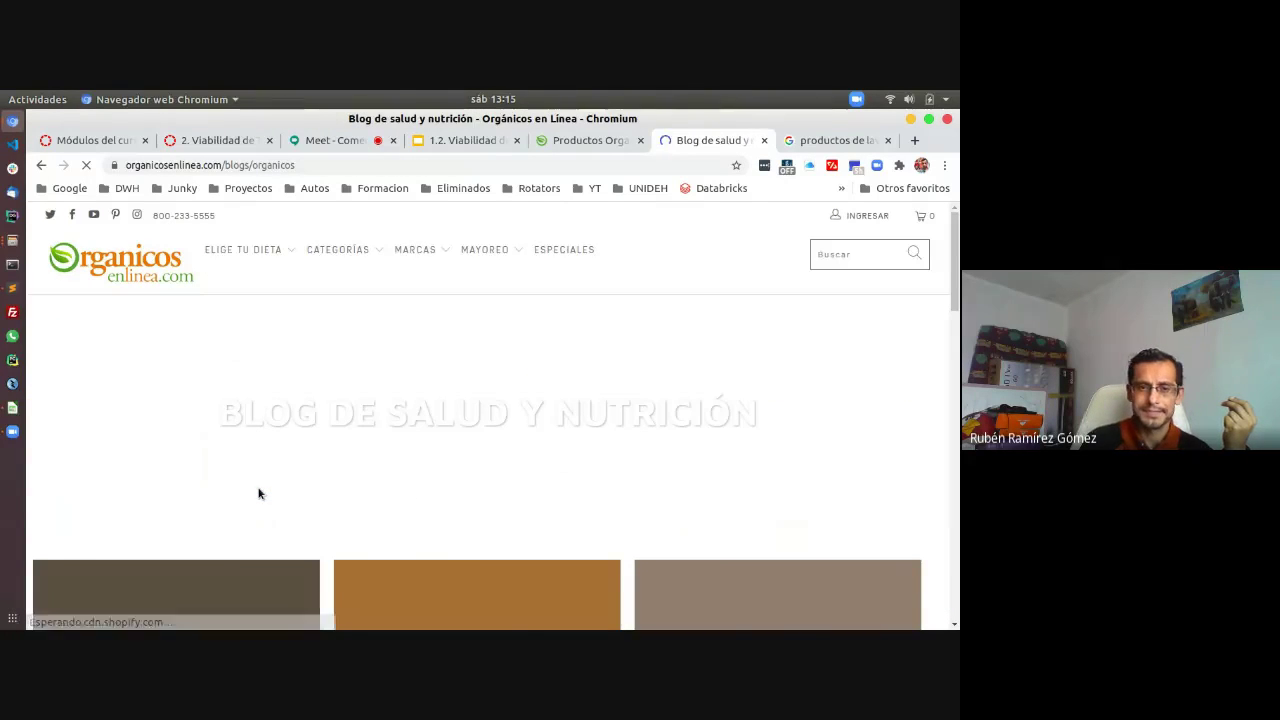
{"action": "scroll", "coordinate": [329, 366], "scroll_direction": "down", "scroll_amount": 5}
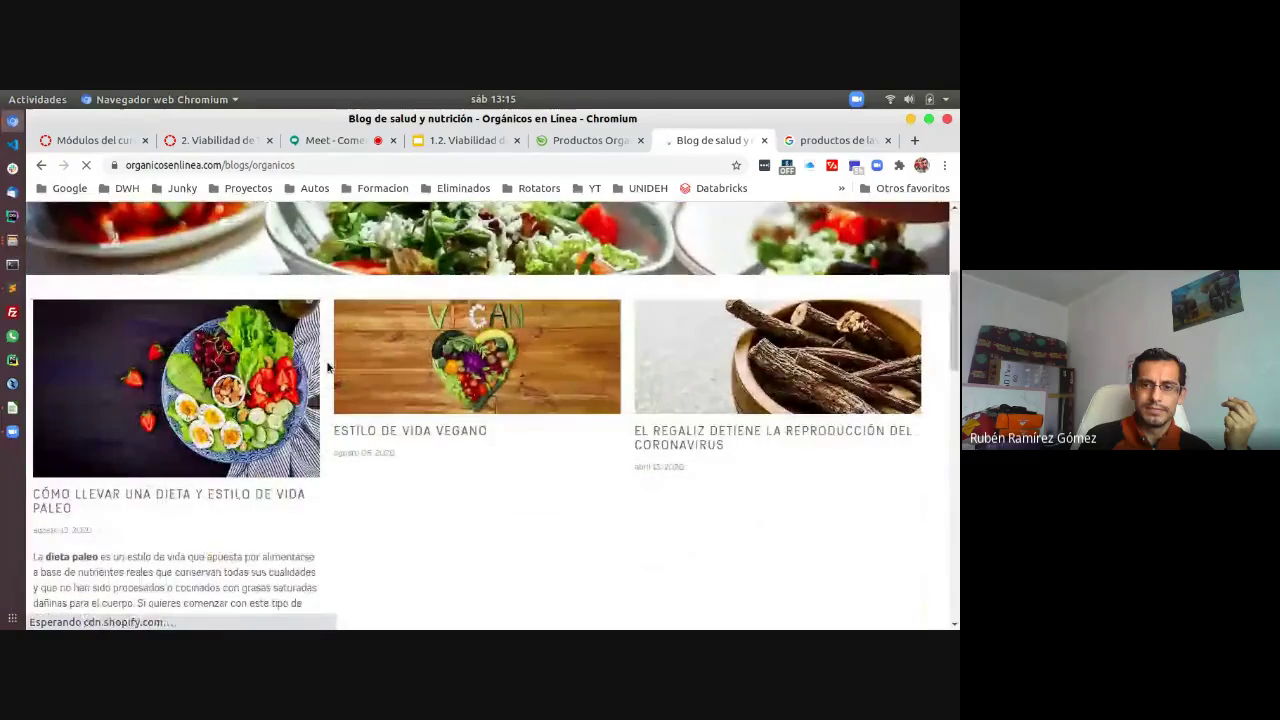
{"action": "scroll", "coordinate": [327, 366], "scroll_direction": "down", "scroll_amount": 2}
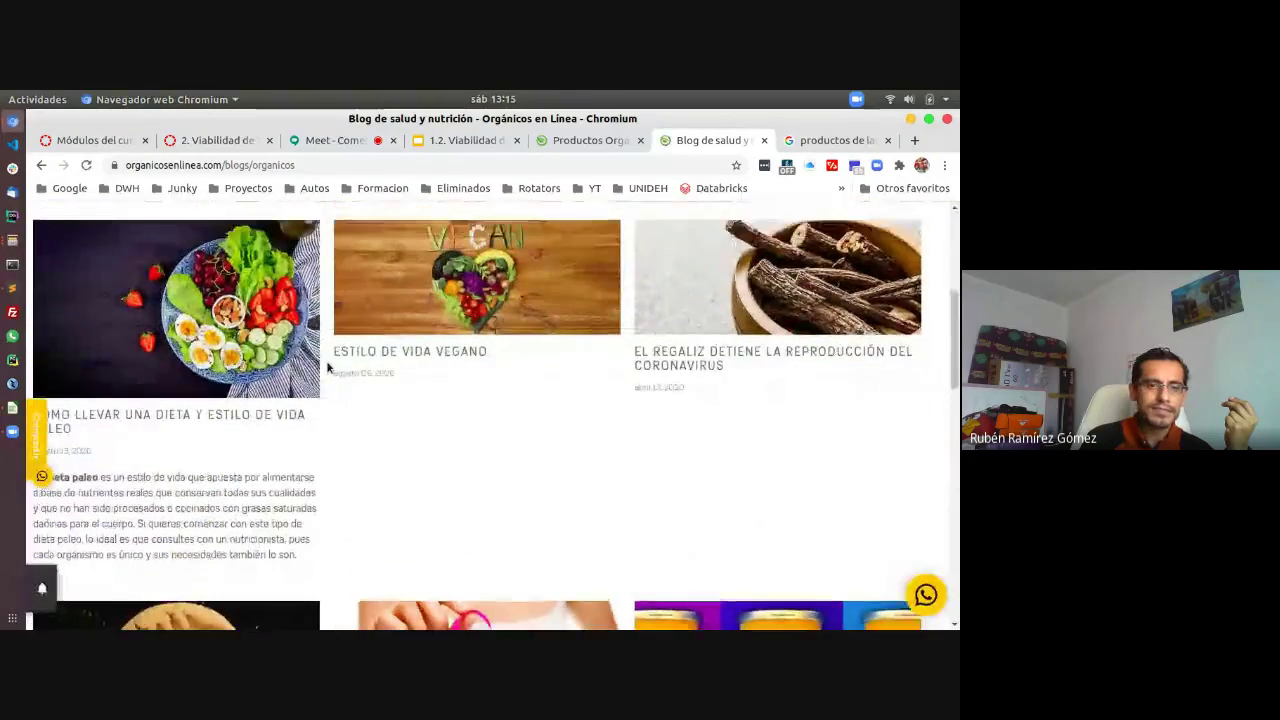
{"action": "scroll", "coordinate": [327, 367], "scroll_direction": "up", "scroll_amount": 4}
{"action": "scroll", "coordinate": [327, 367], "scroll_direction": "down", "scroll_amount": 3}
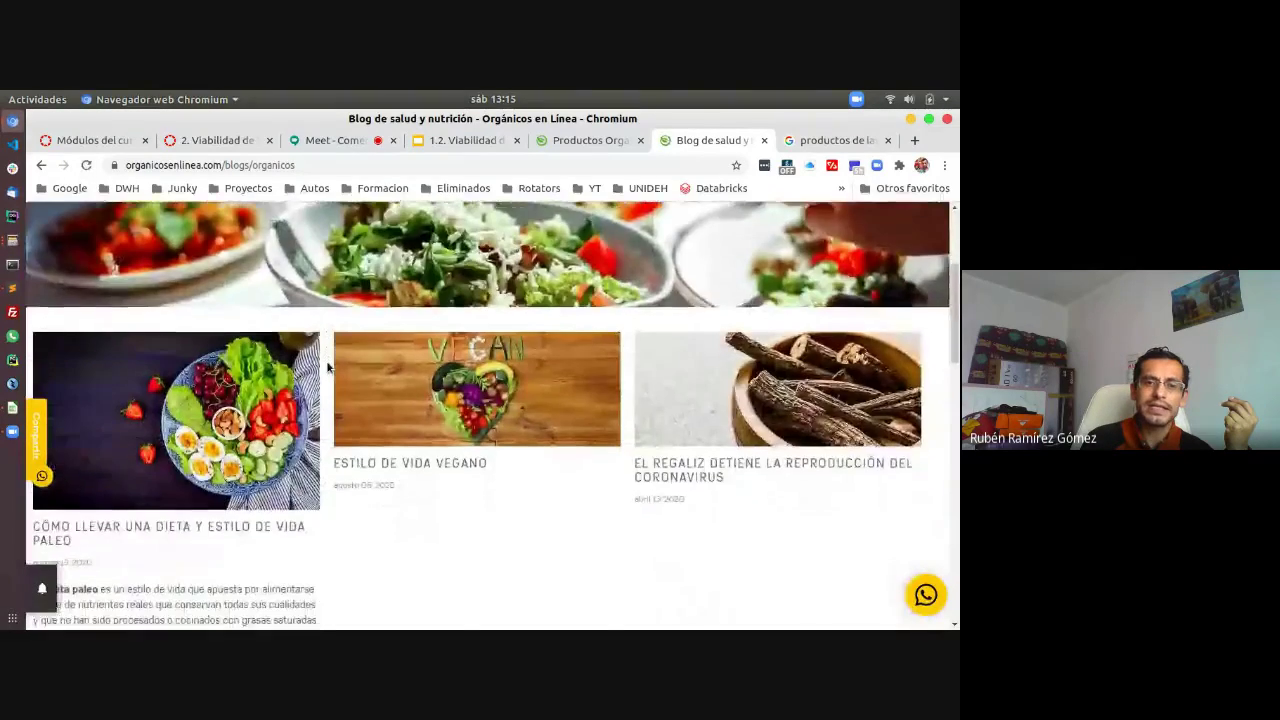
{"action": "scroll", "coordinate": [327, 367], "scroll_direction": "down", "scroll_amount": 3}
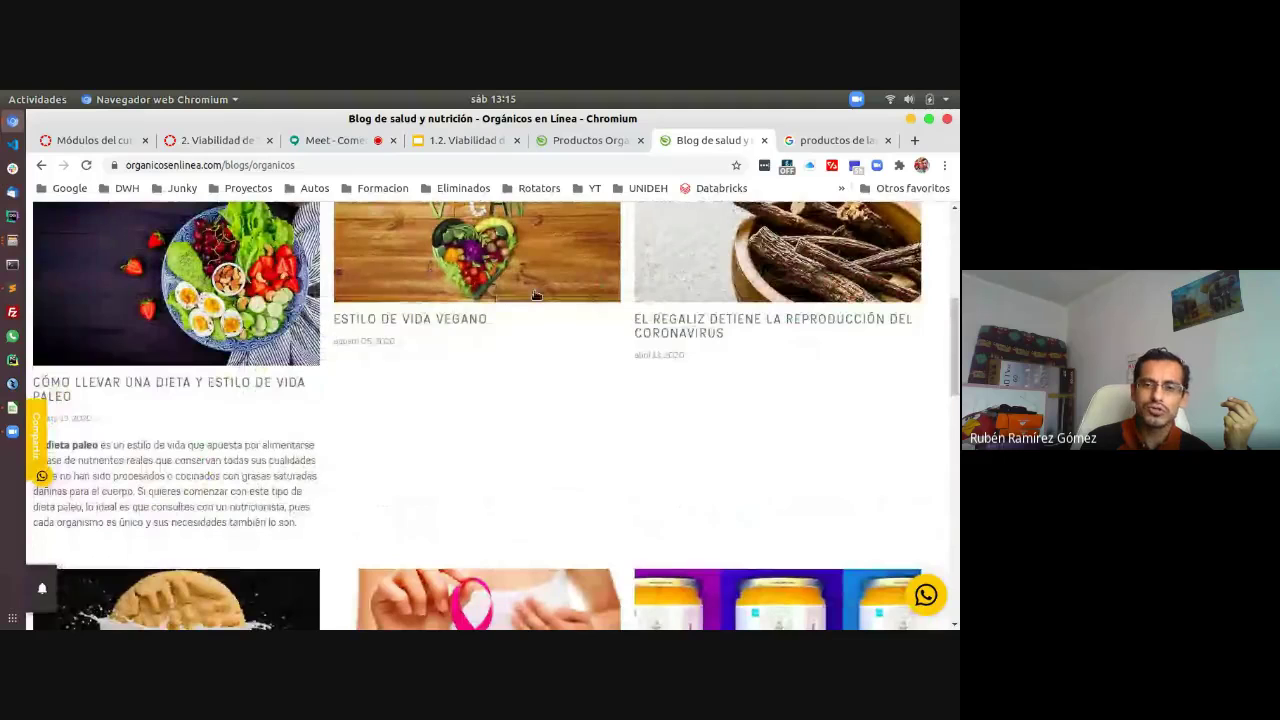
{"action": "scroll", "coordinate": [706, 320], "scroll_direction": "down", "scroll_amount": 6}
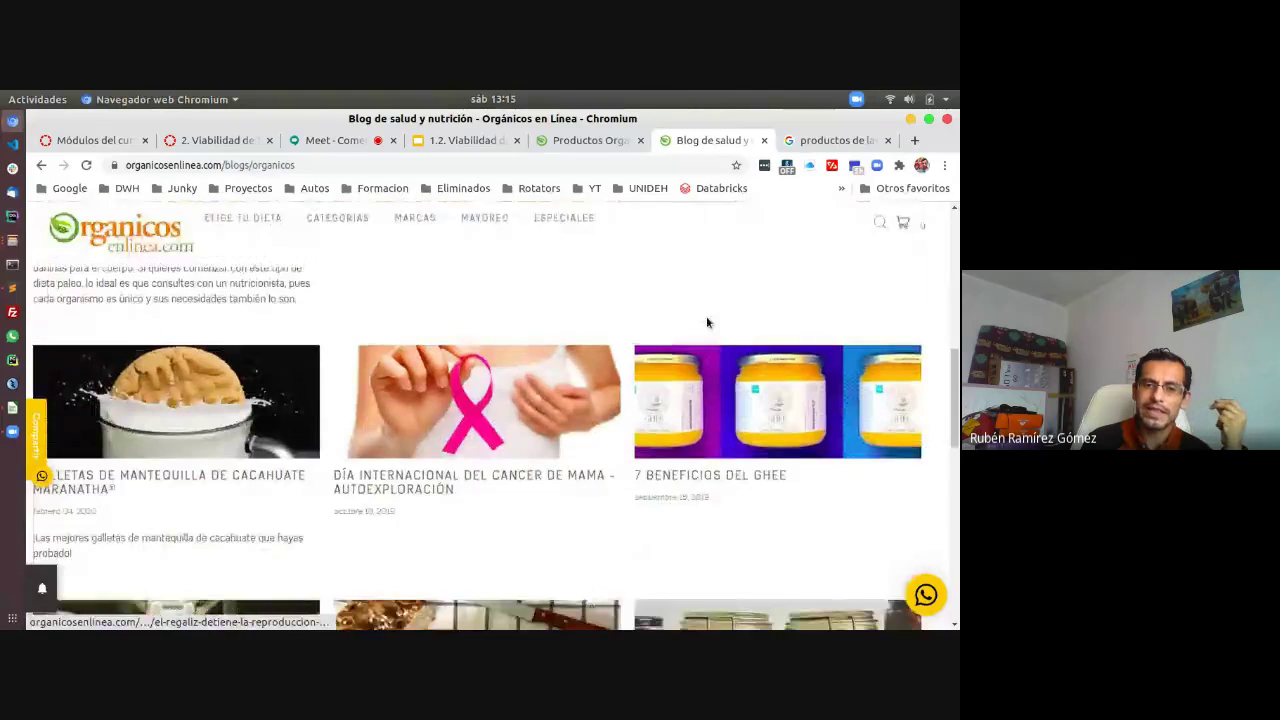
{"action": "scroll", "coordinate": [706, 322], "scroll_direction": "up", "scroll_amount": 3}
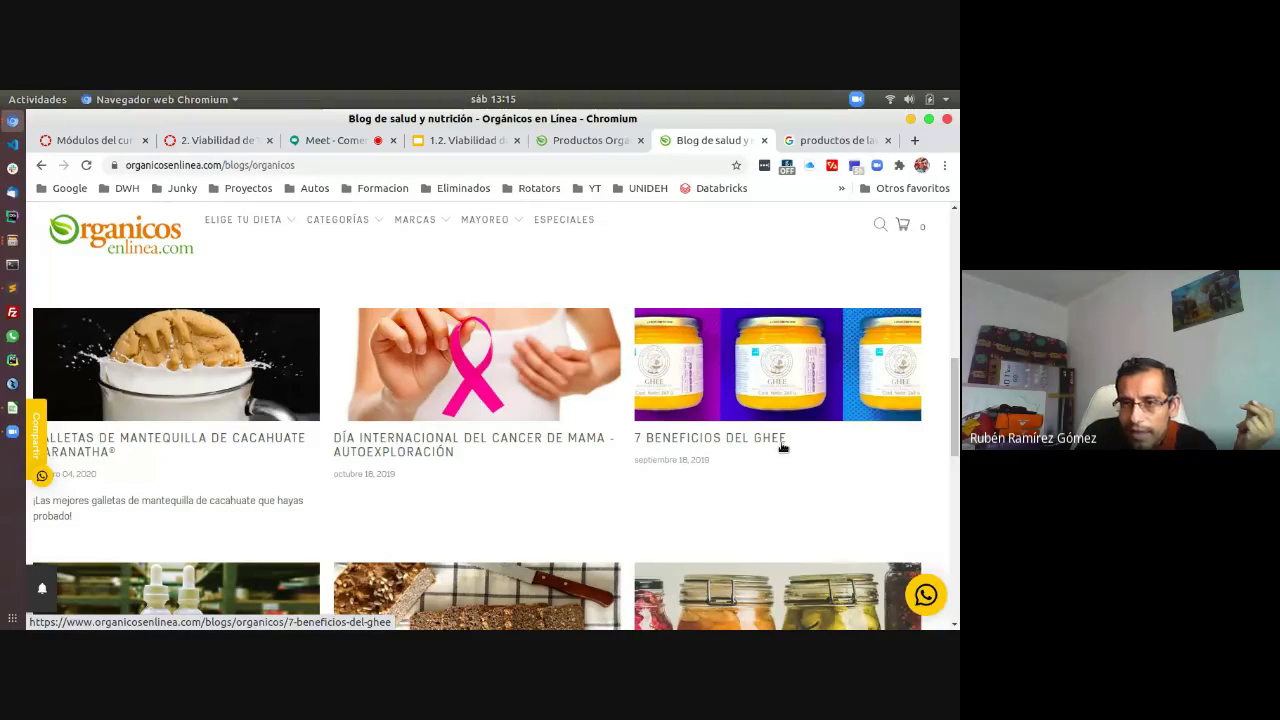
- Return to the start of the blog page and postpone the store's request to send notifications
{"action": "left_click", "coordinate": [270, 220]}
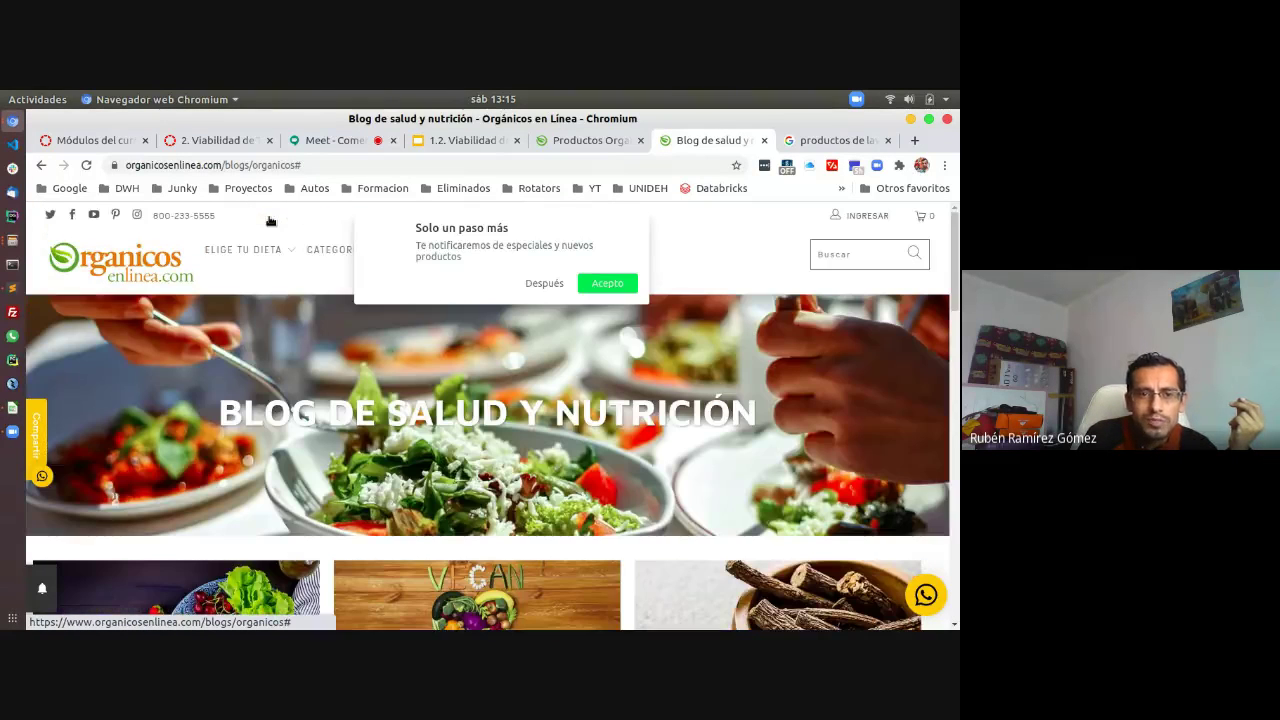
{"action": "left_click", "coordinate": [544, 284]}
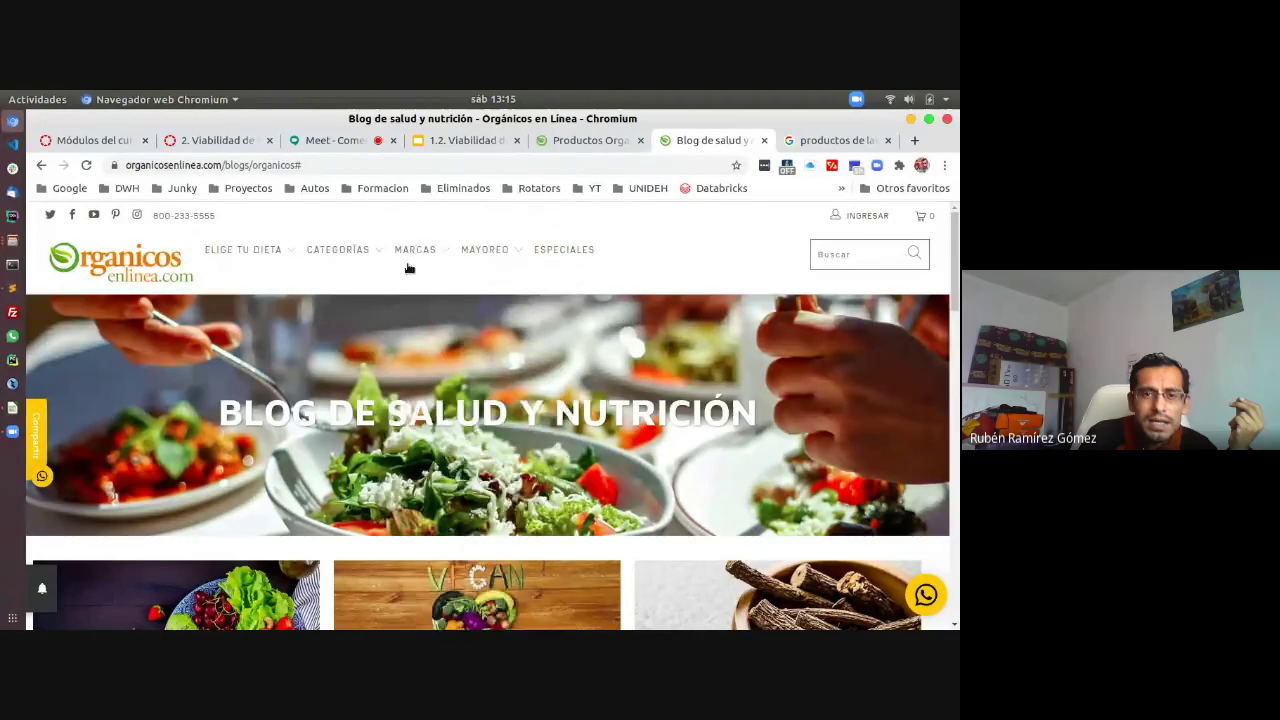
{"action": "mouse_move", "coordinate": [403, 250]}
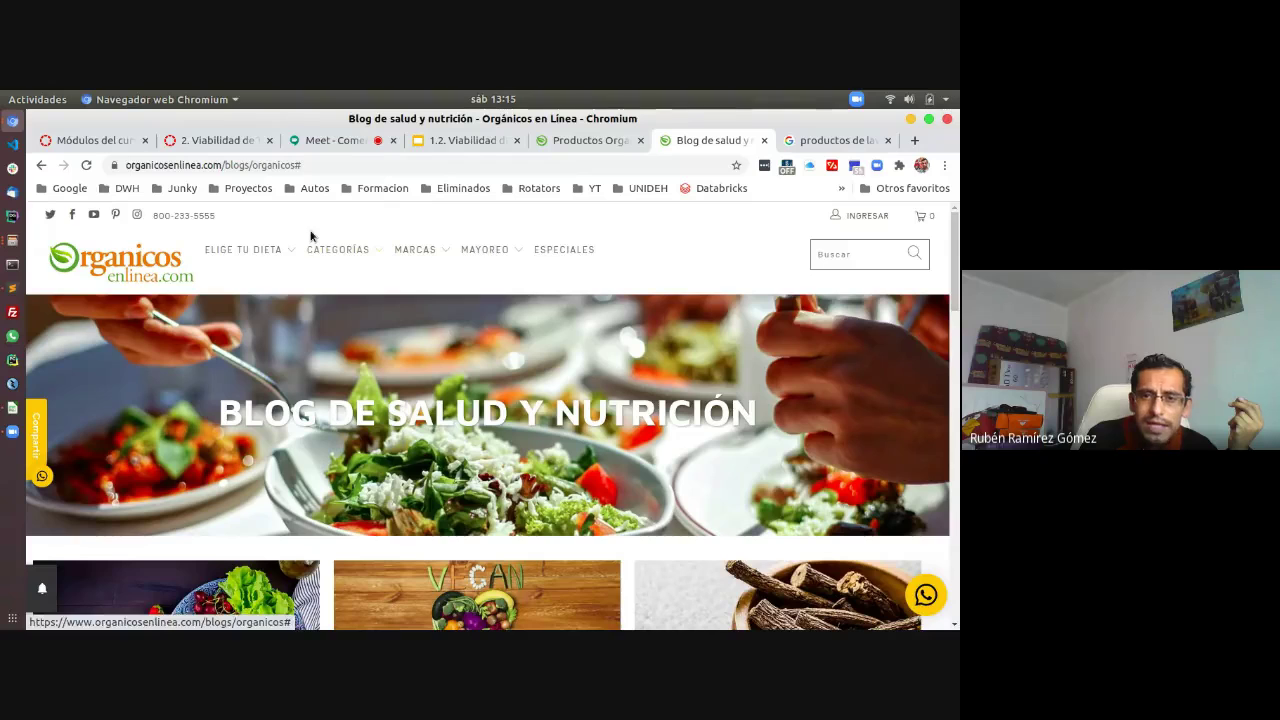
- Open the blog article "7 Beneficios del Ghee" and examine its title, list of benefits and closing product mention
{"action": "scroll", "coordinate": [689, 450], "scroll_direction": "down", "scroll_amount": 3}
{"action": "scroll", "coordinate": [689, 450], "scroll_direction": "down", "scroll_amount": 5}
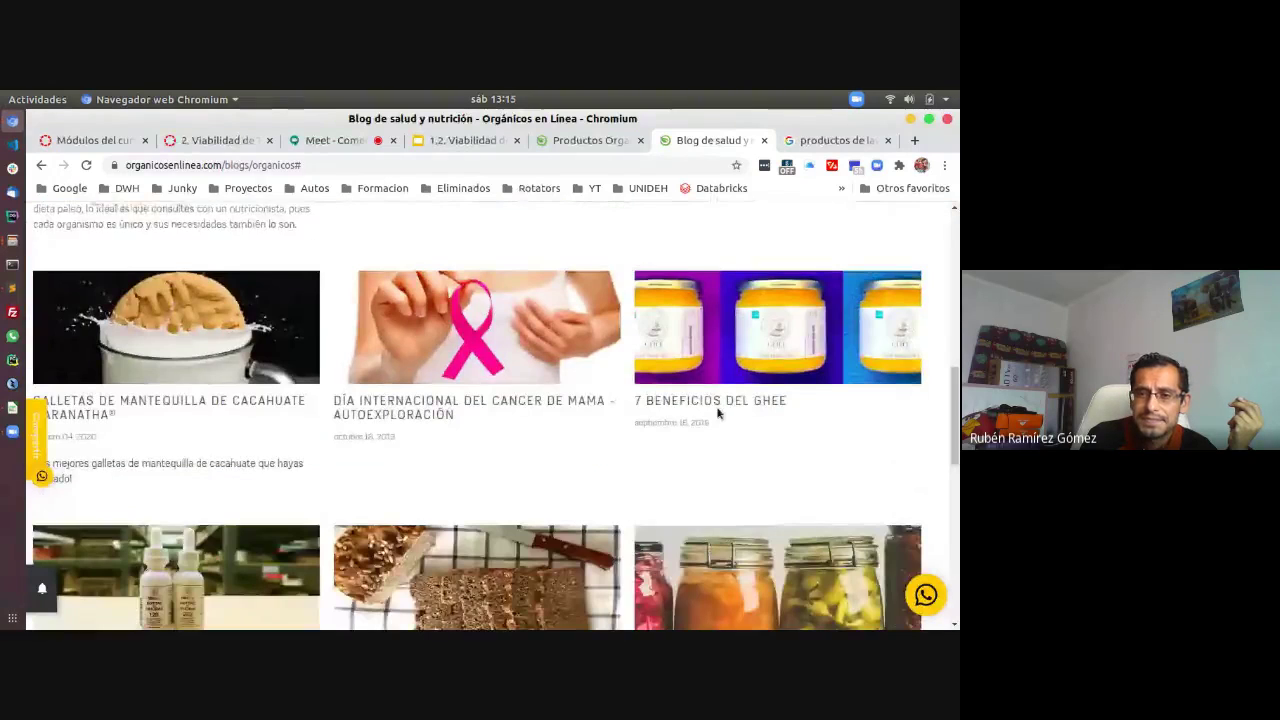
{"action": "left_click", "coordinate": [720, 402]}
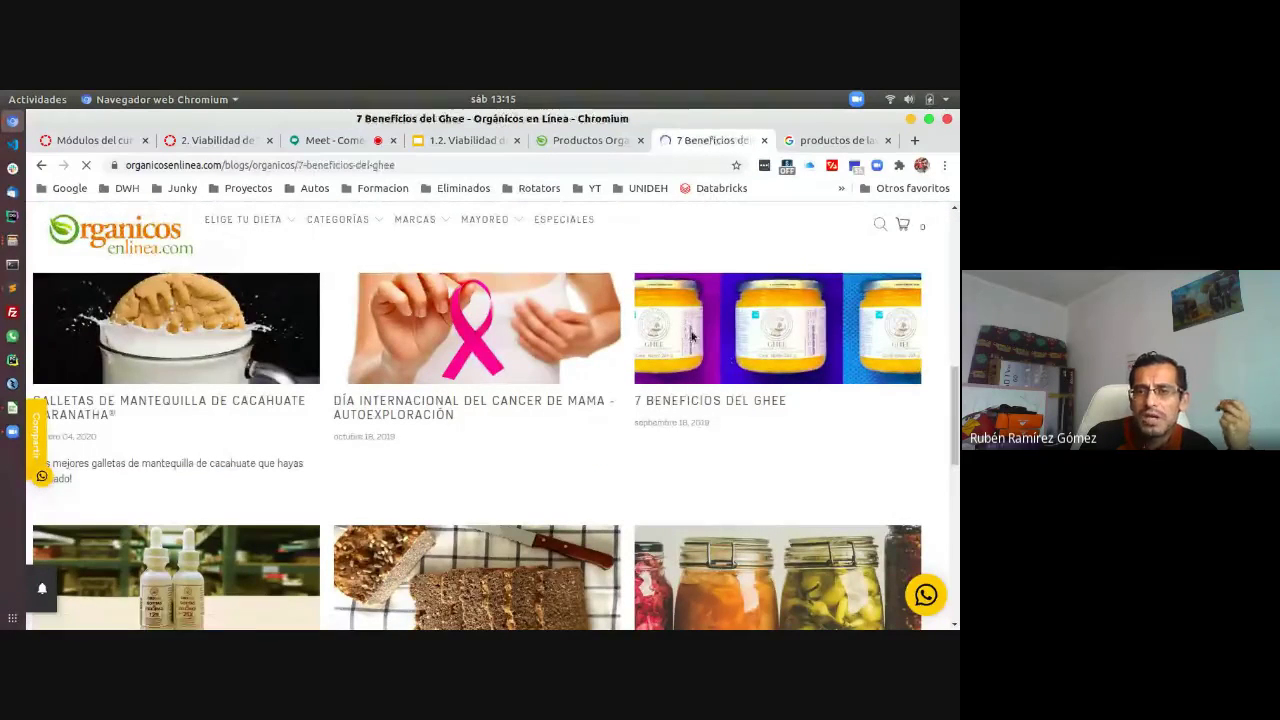
{"action": "scroll", "coordinate": [245, 372], "scroll_direction": "down", "scroll_amount": 2}
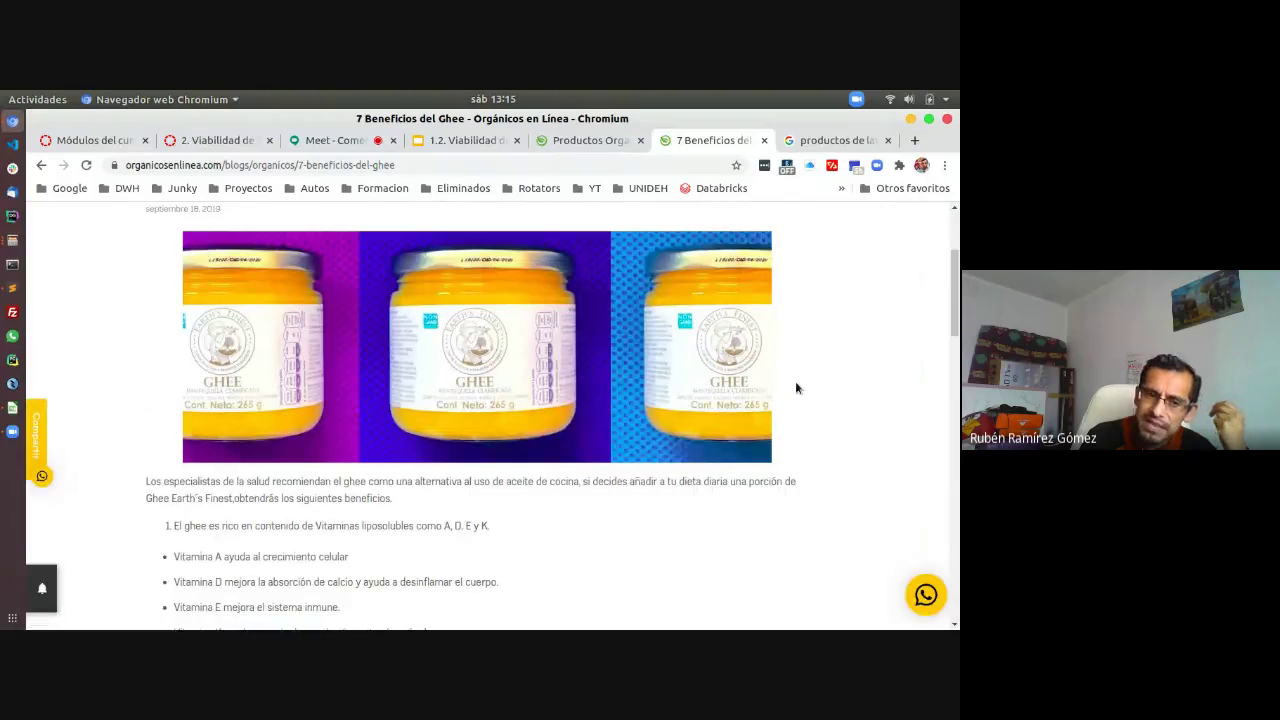
{"action": "scroll", "coordinate": [797, 388], "scroll_direction": "down", "scroll_amount": 1}
{"action": "scroll", "coordinate": [451, 394], "scroll_direction": "down", "scroll_amount": 6}
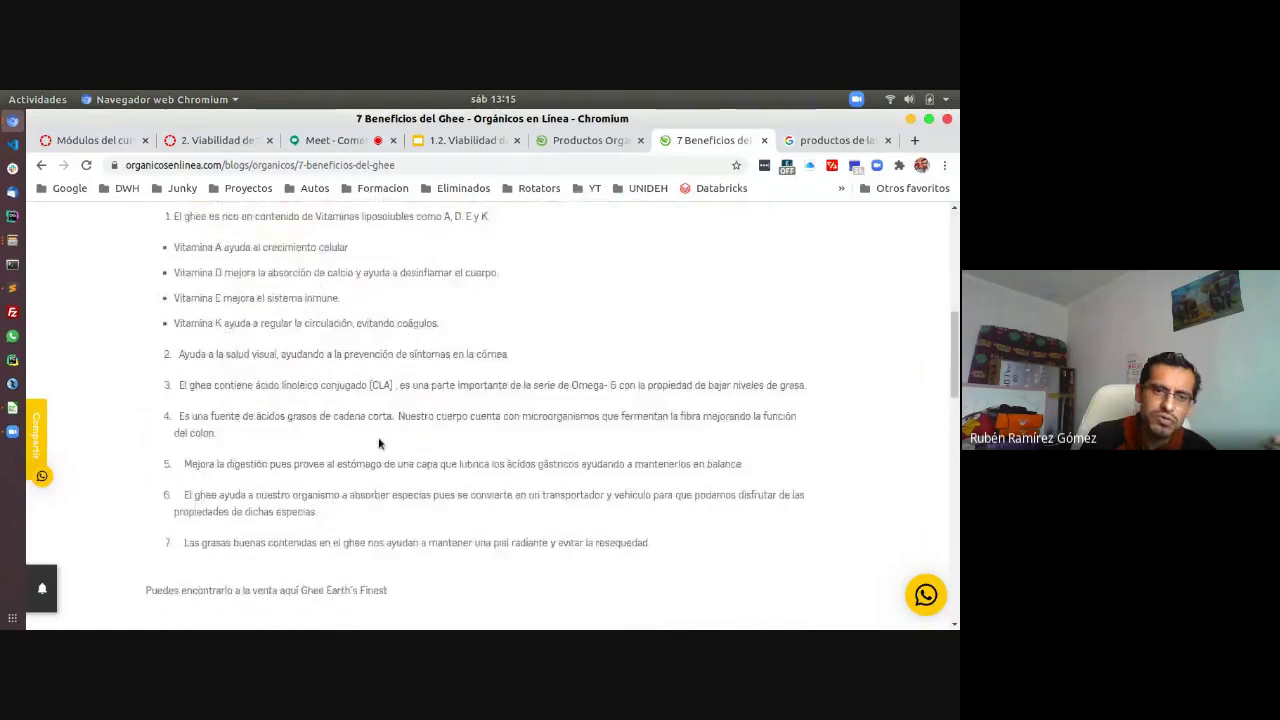
{"action": "scroll", "coordinate": [383, 436], "scroll_direction": "down", "scroll_amount": 5}
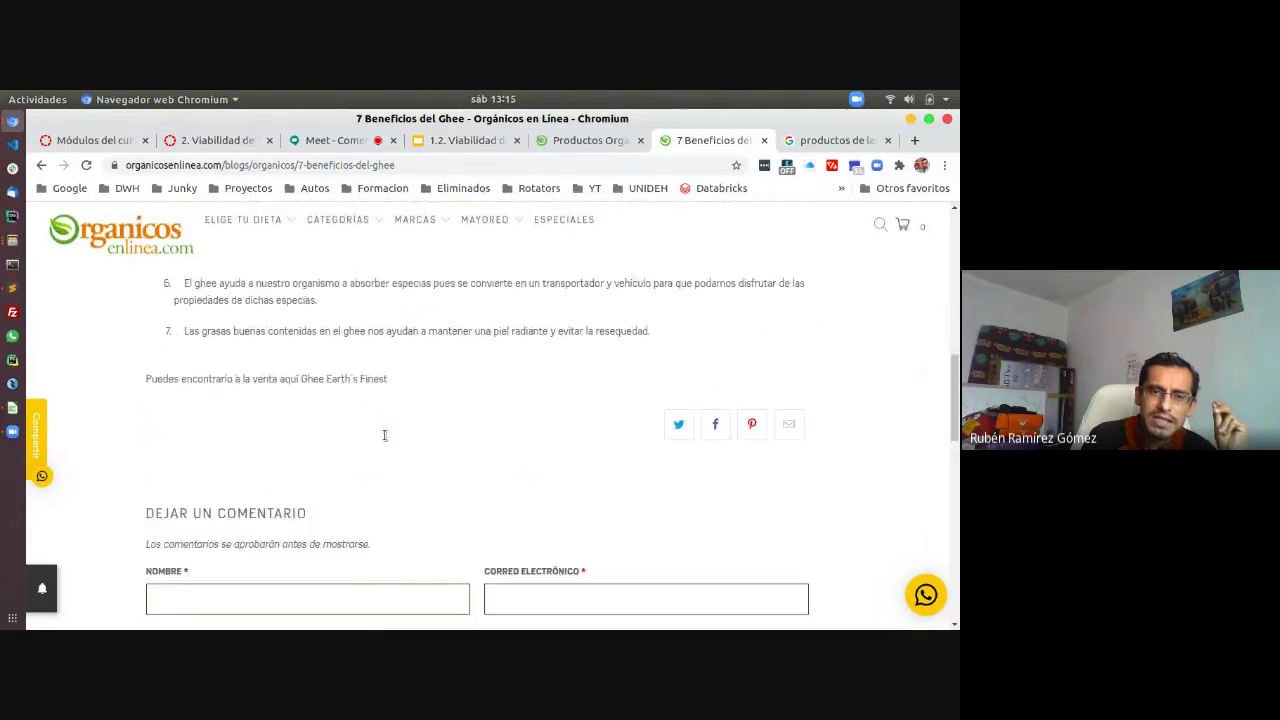
{"action": "scroll", "coordinate": [362, 415], "scroll_direction": "down", "scroll_amount": 9}
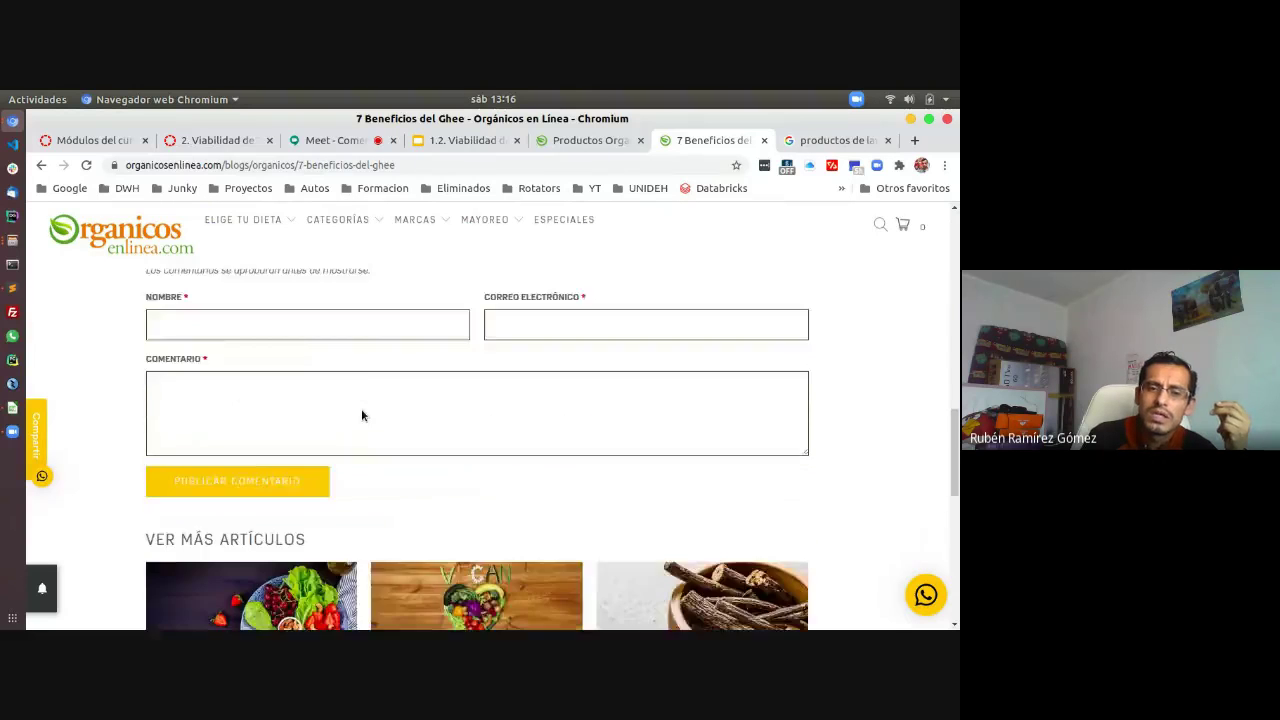
{"action": "scroll", "coordinate": [362, 415], "scroll_direction": "down", "scroll_amount": 7}
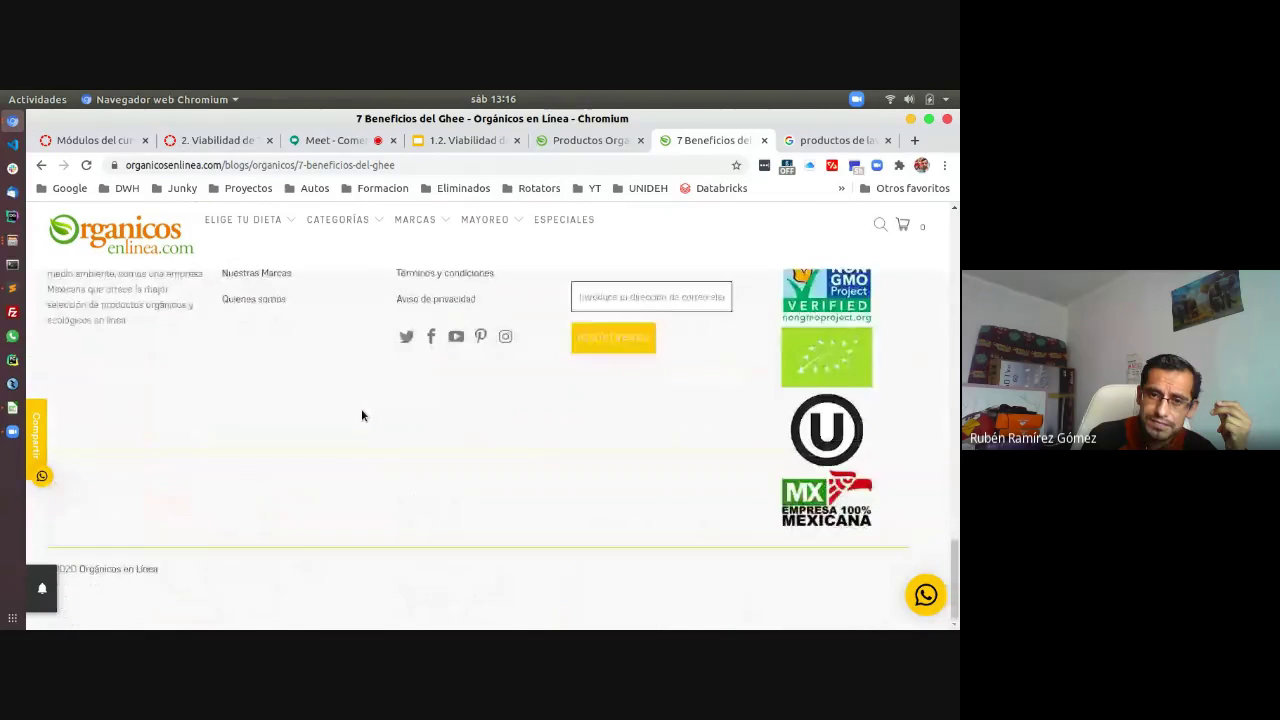
{"action": "scroll", "coordinate": [362, 415], "scroll_direction": "up", "scroll_amount": 7}
{"action": "scroll", "coordinate": [362, 415], "scroll_direction": "up", "scroll_amount": 20}
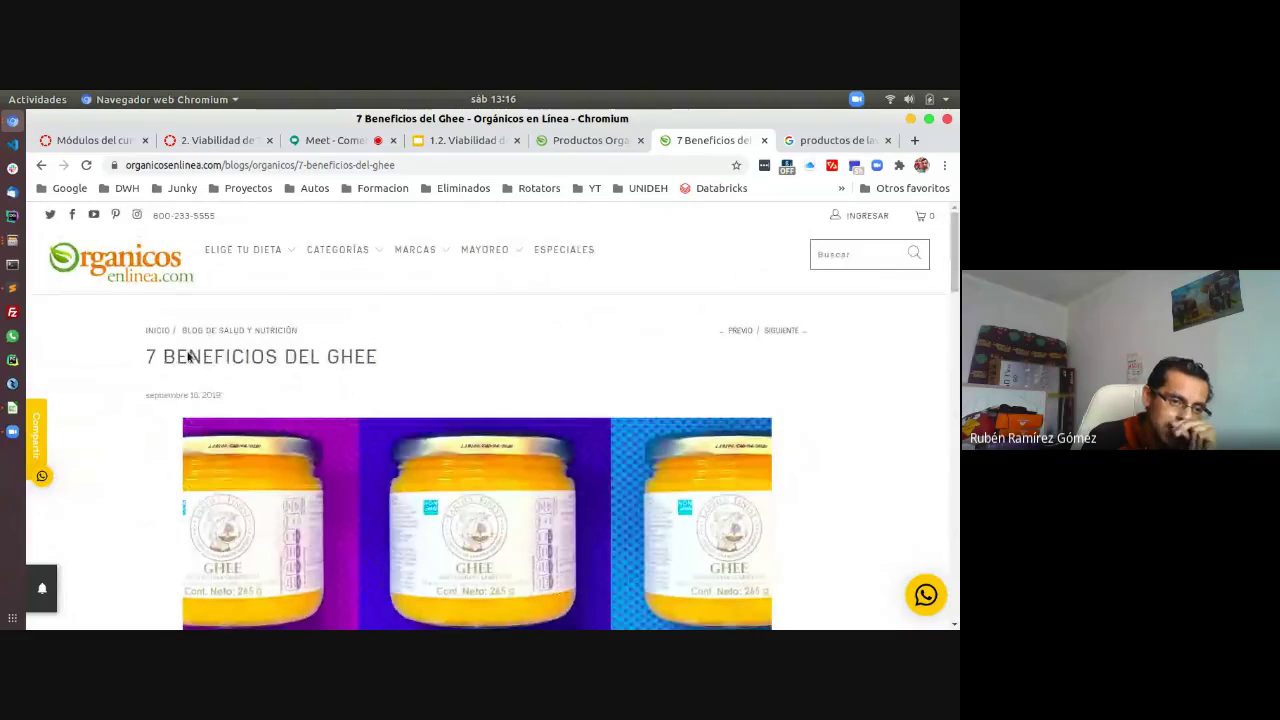
- Switch to LibreOffice Calc and compare the placements noted for lavanda in C2 and disminuir estrés in C4
{"action": "left_click", "coordinate": [12, 407]}
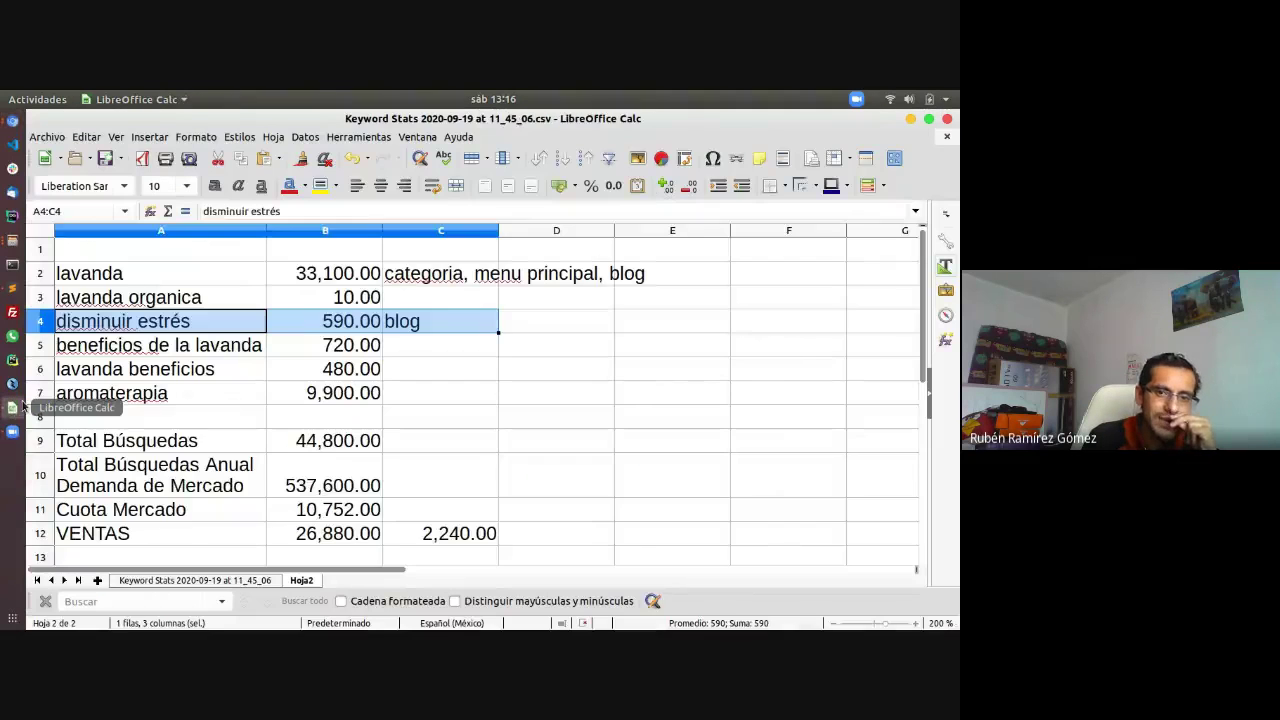
{"action": "left_click", "coordinate": [475, 300]}
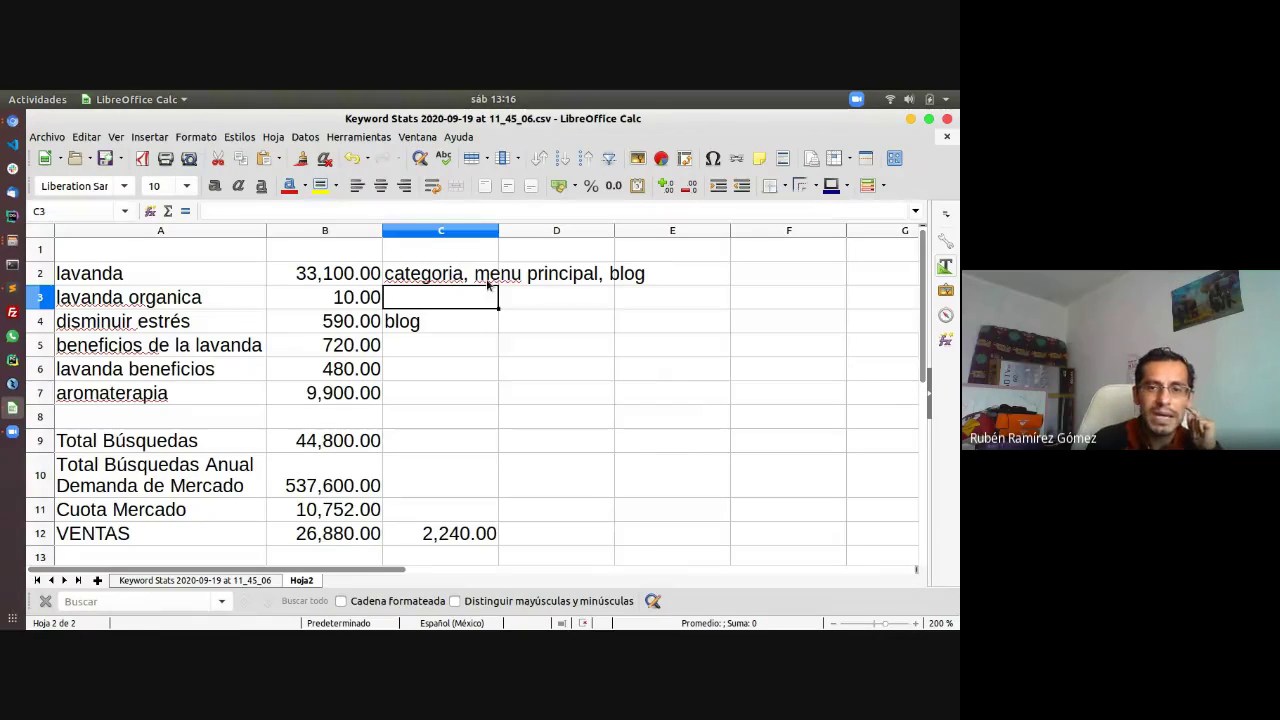
{"action": "left_click", "coordinate": [459, 282]}
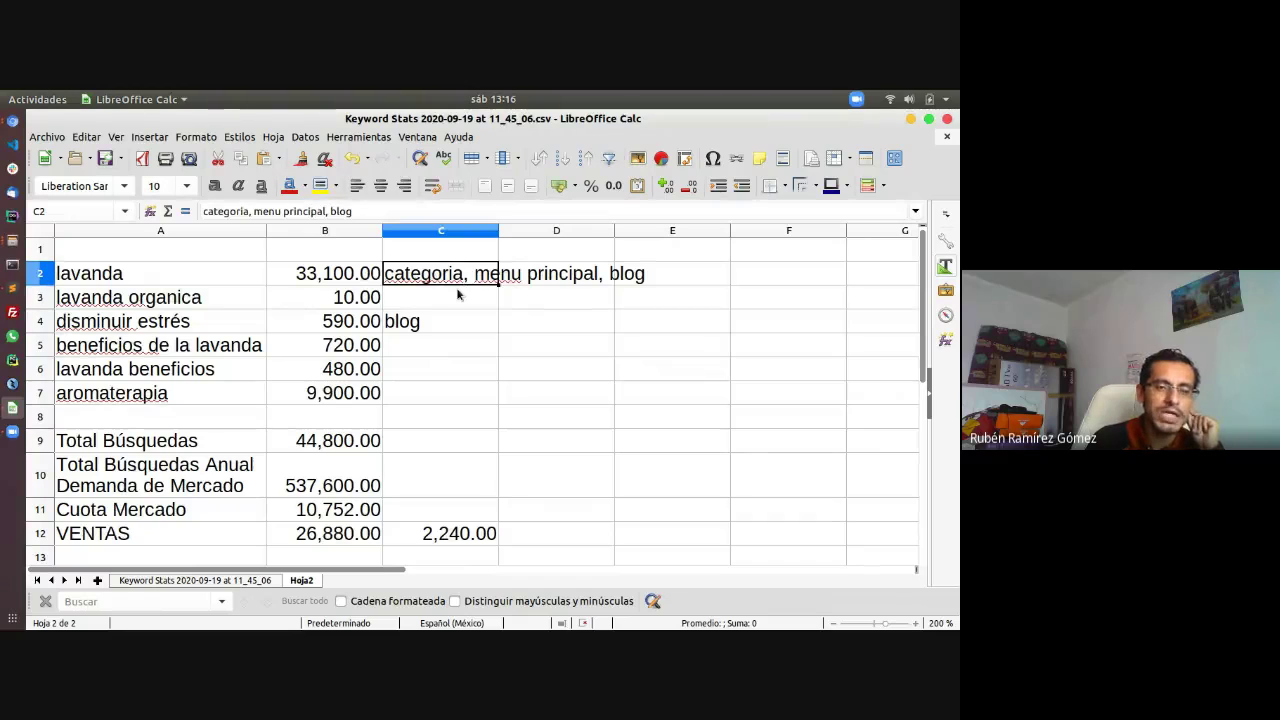
{"action": "left_click", "coordinate": [461, 318]}
{"action": "left_click", "coordinate": [466, 300]}
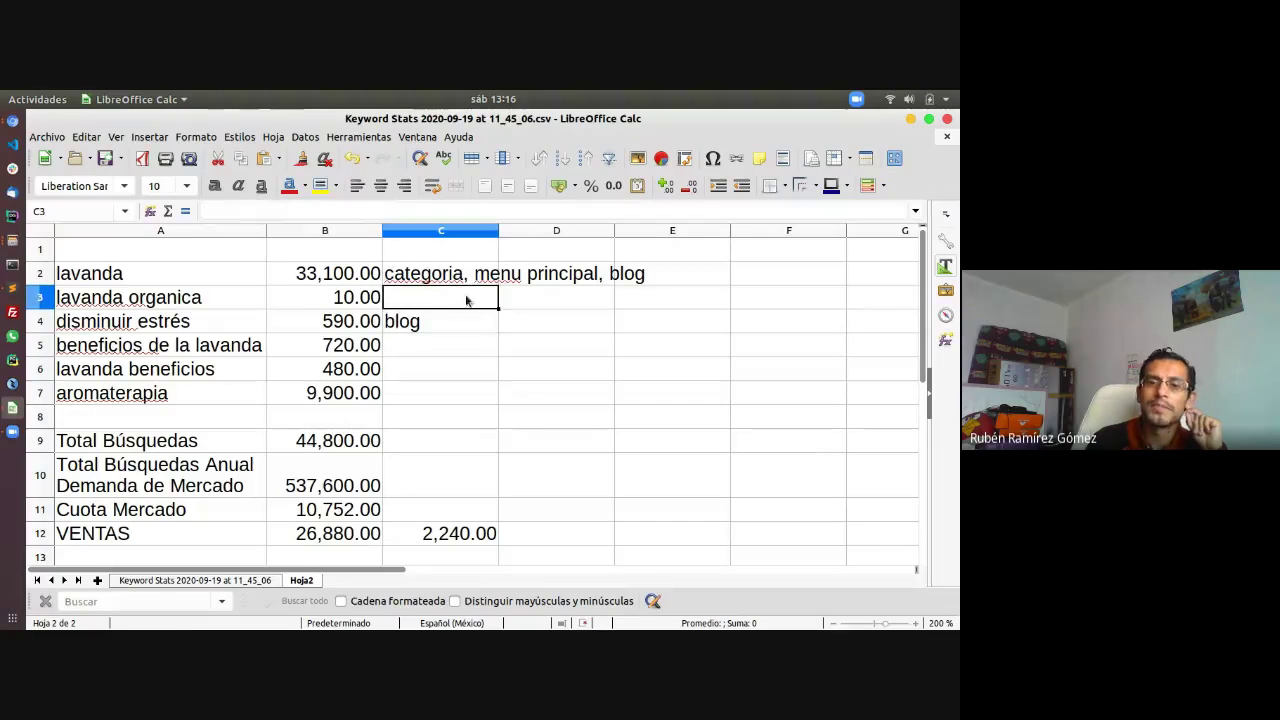
{"action": "left_click", "coordinate": [439, 280]}
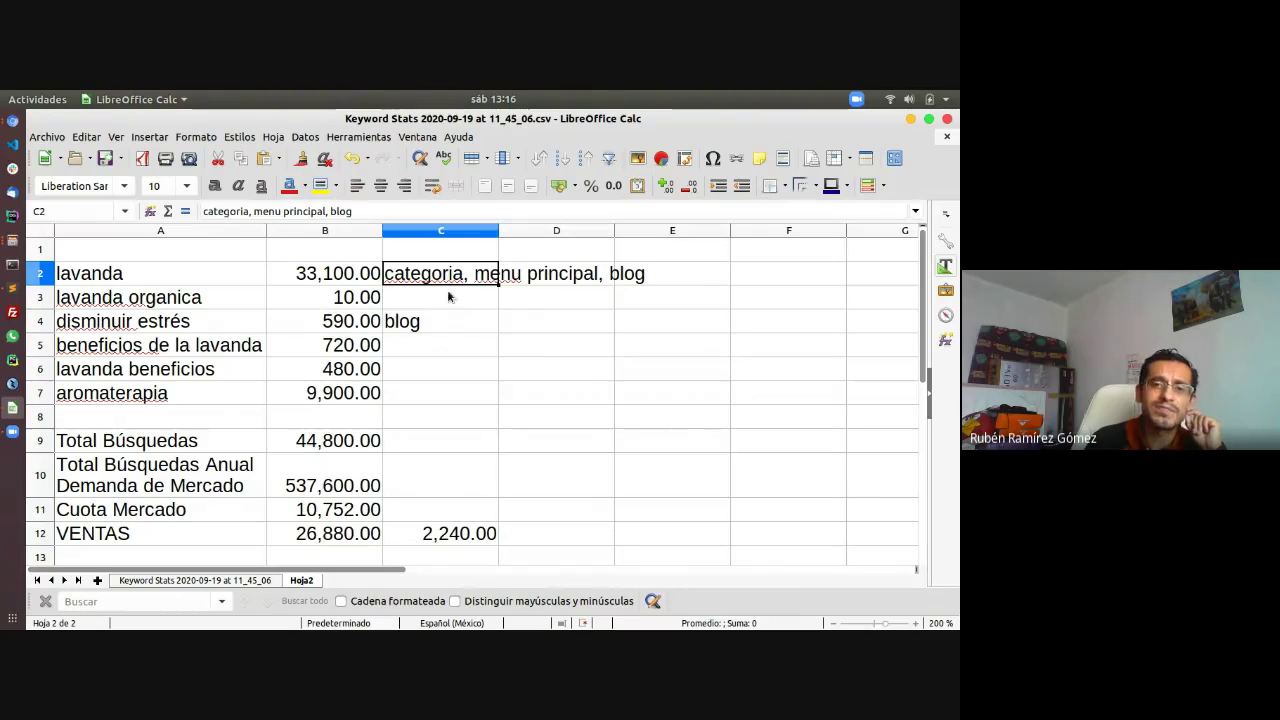
{"action": "left_click", "coordinate": [552, 280]}
{"action": "left_click", "coordinate": [660, 277]}
{"action": "left_click", "coordinate": [450, 280]}
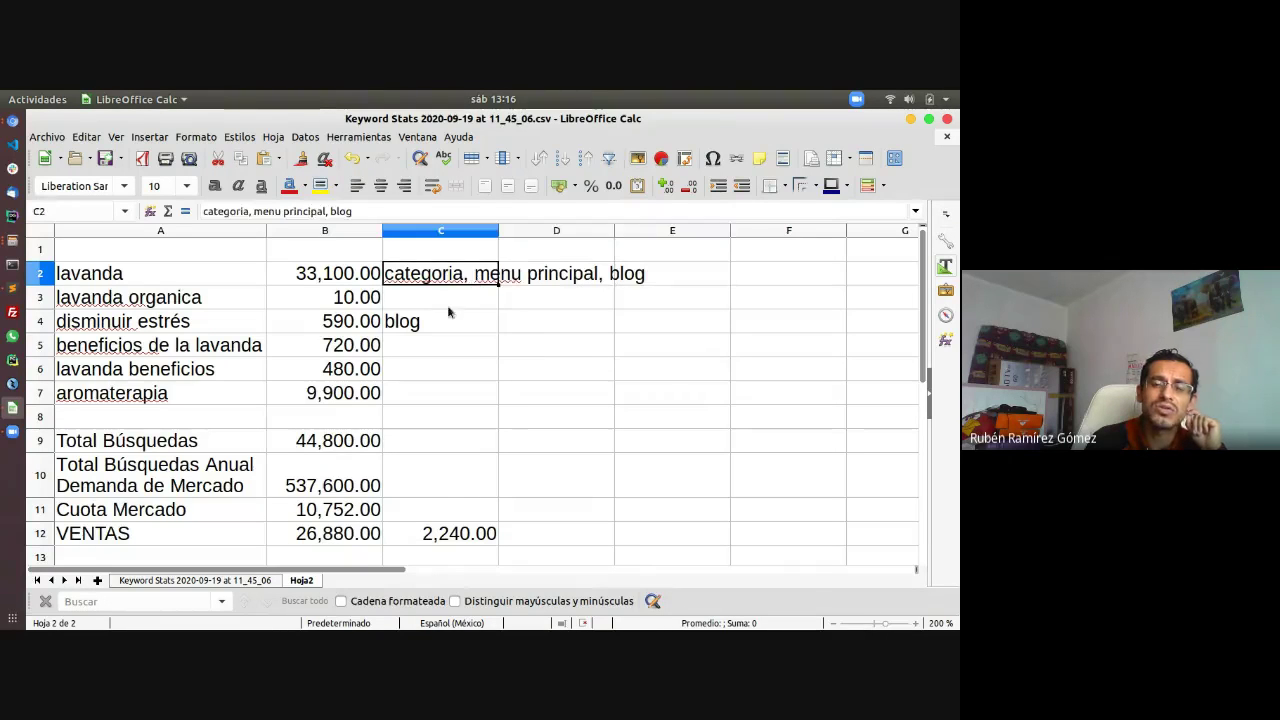
{"action": "left_click", "coordinate": [445, 320]}
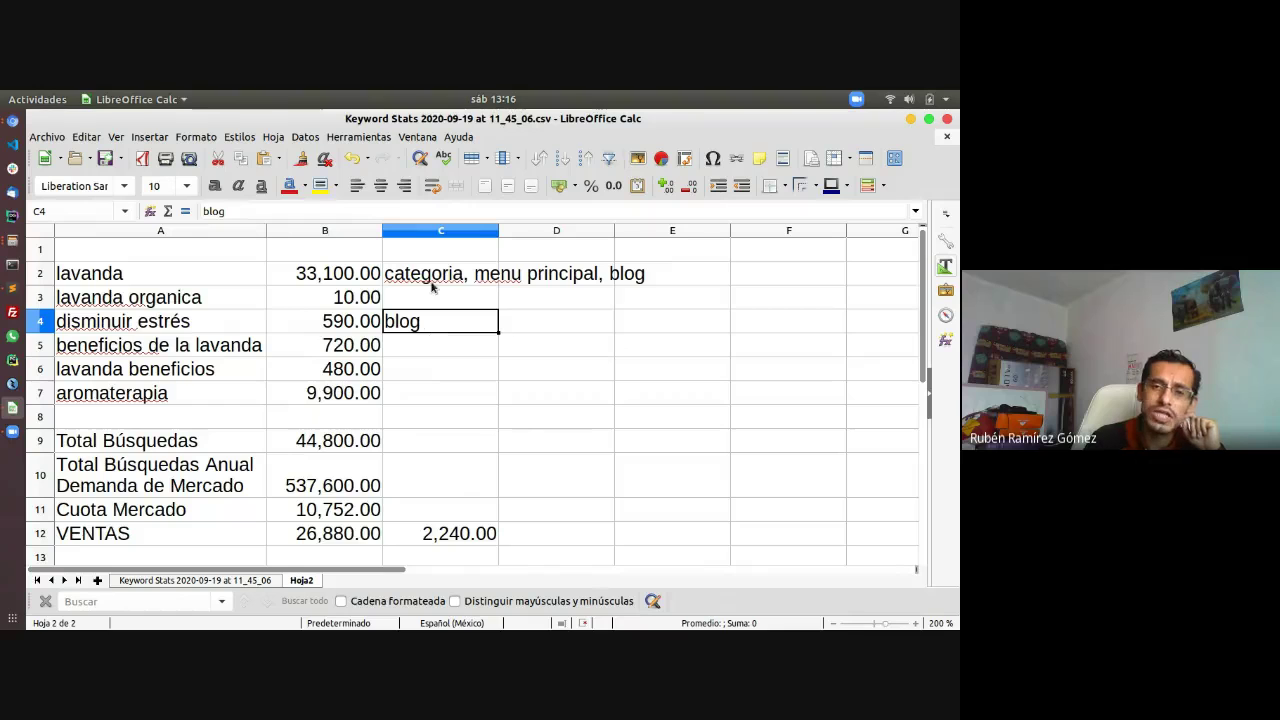
{"action": "left_click", "coordinate": [437, 279]}
{"action": "left_click", "coordinate": [430, 323]}
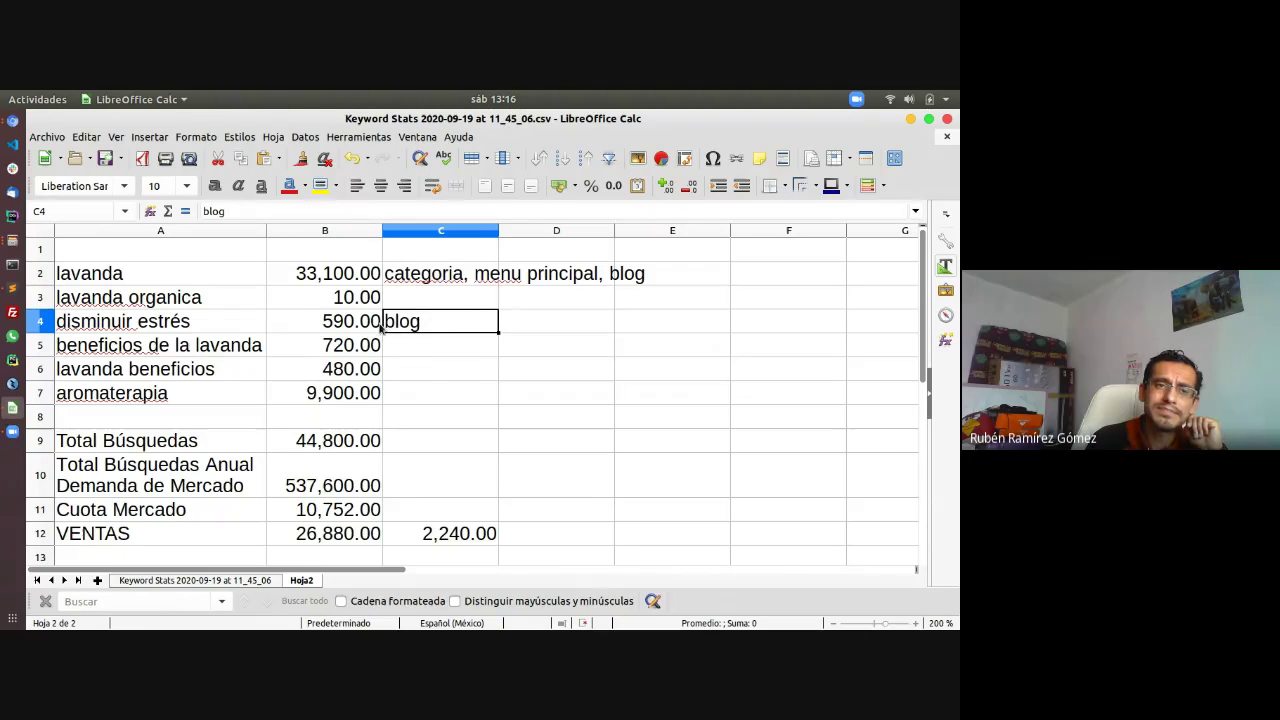
- Switch to Chromium and review the "7 Beneficios del Ghee" article again, from its title through the numbered benefits
{"action": "left_click", "coordinate": [12, 121]}
{"action": "left_click", "coordinate": [115, 168]}
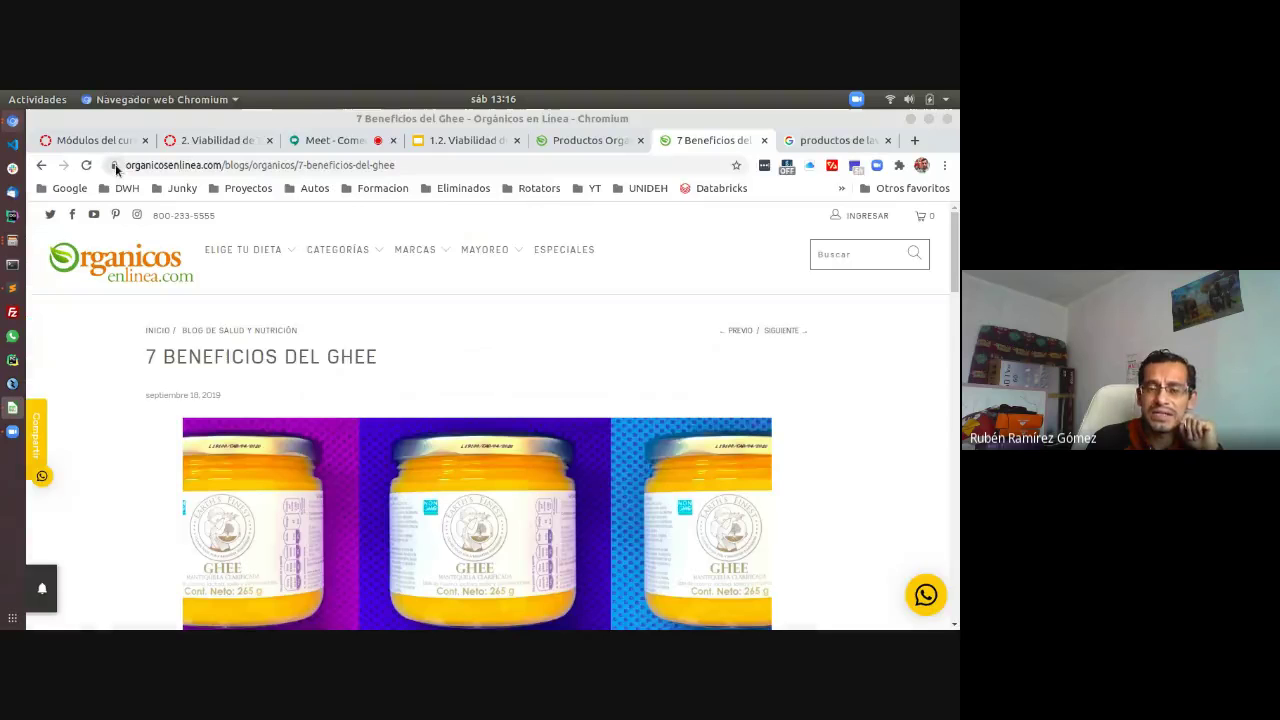
{"action": "scroll", "coordinate": [666, 395], "scroll_direction": "down", "scroll_amount": 5}
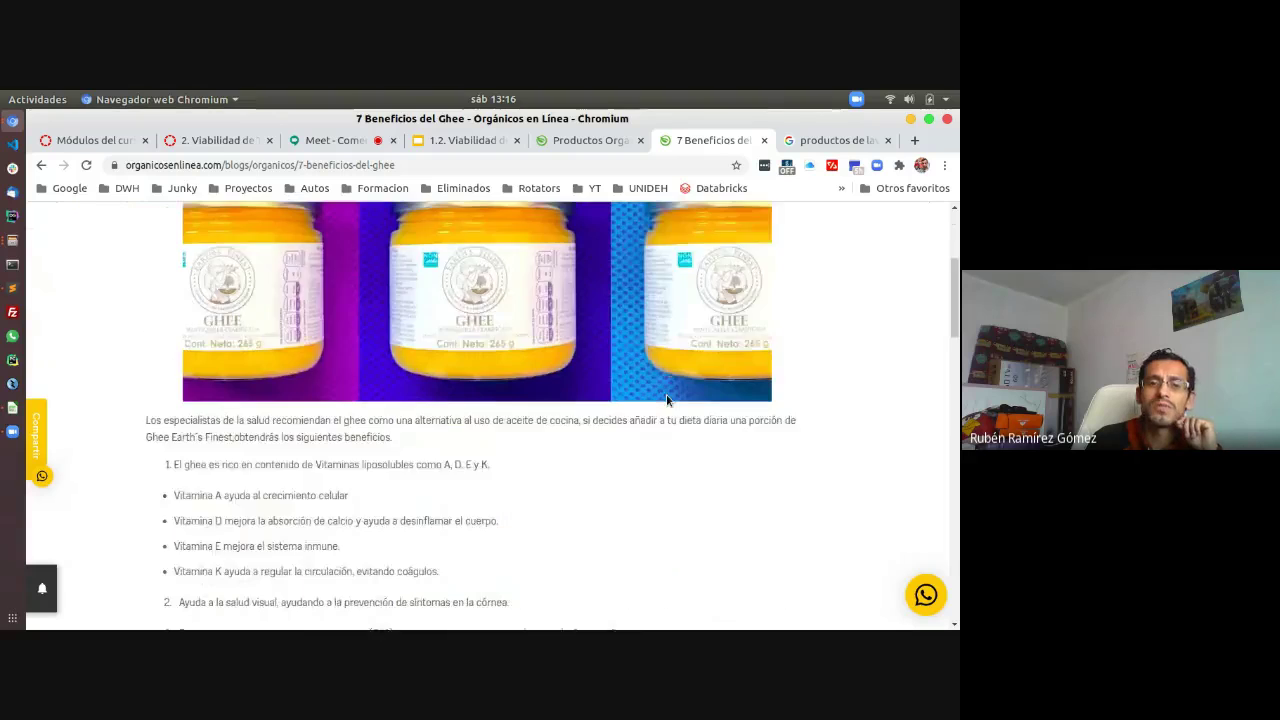
{"action": "scroll", "coordinate": [666, 400], "scroll_direction": "down", "scroll_amount": 7}
{"action": "scroll", "coordinate": [667, 400], "scroll_direction": "up", "scroll_amount": 5}
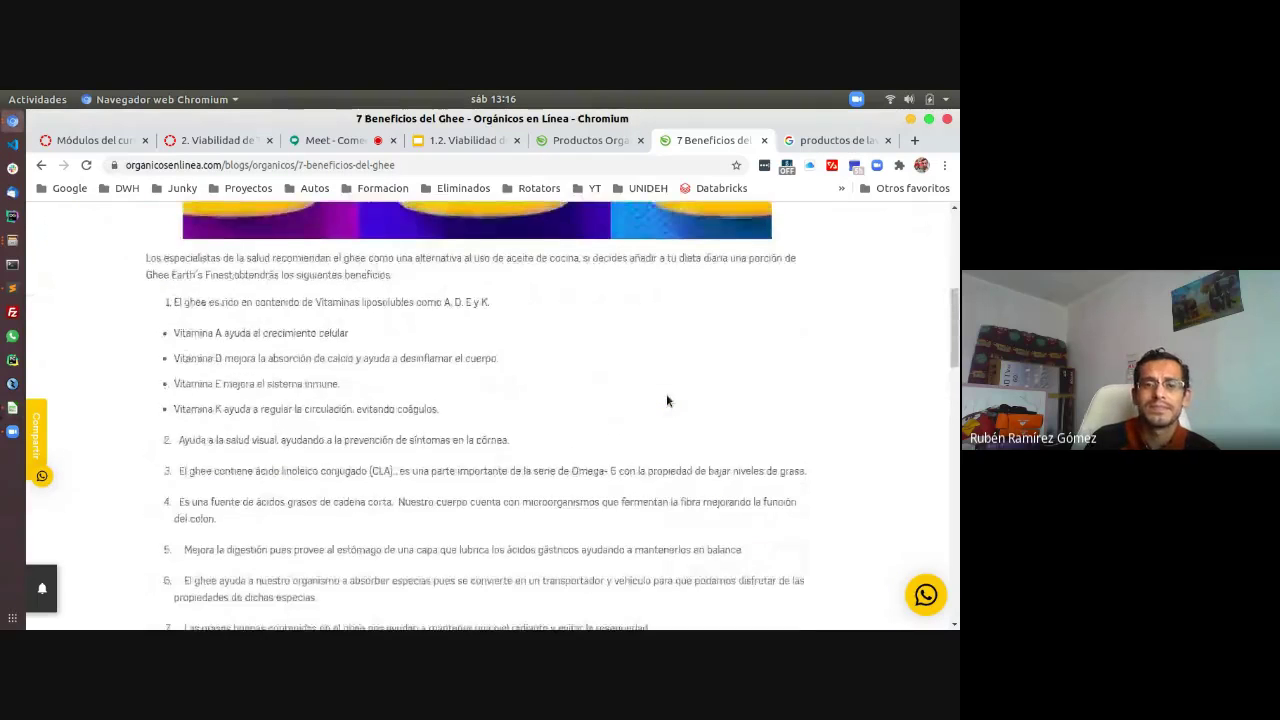
{"action": "scroll", "coordinate": [667, 401], "scroll_direction": "up", "scroll_amount": 5}
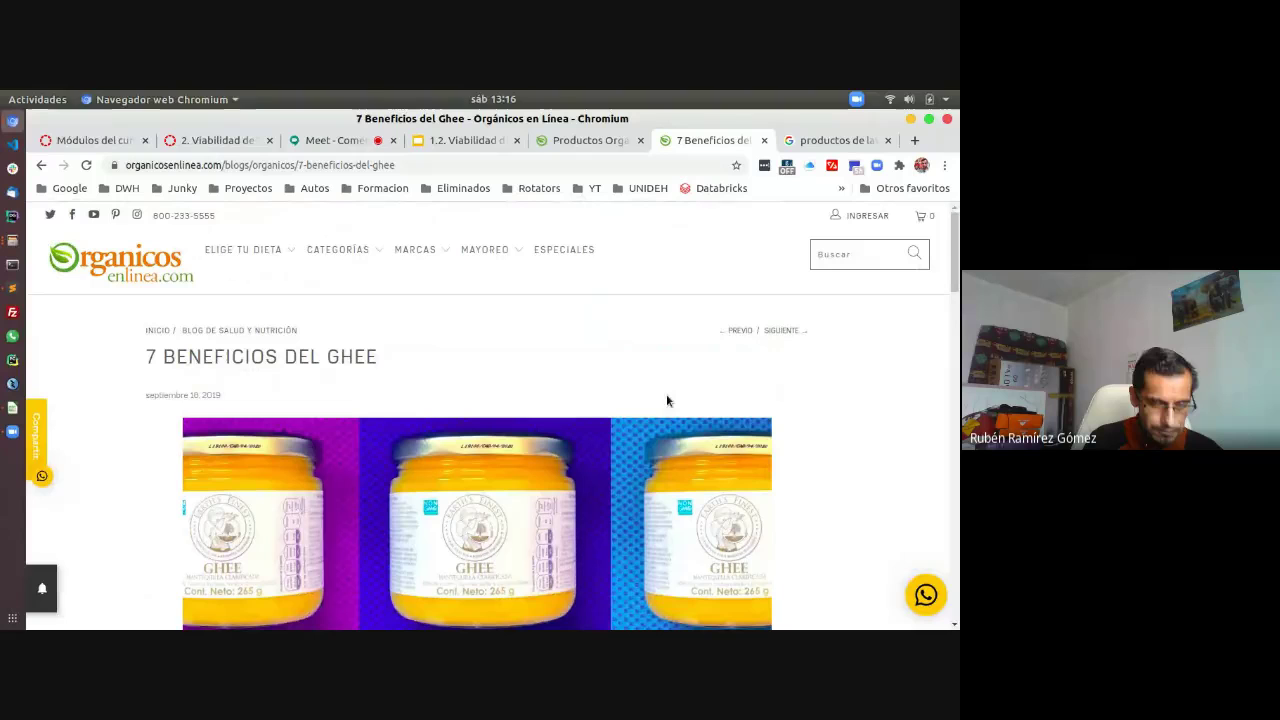
- Check the video call page briefly and return to the organic store's home page
{"action": "left_click", "coordinate": [338, 143]}
{"action": "left_click", "coordinate": [712, 140]}
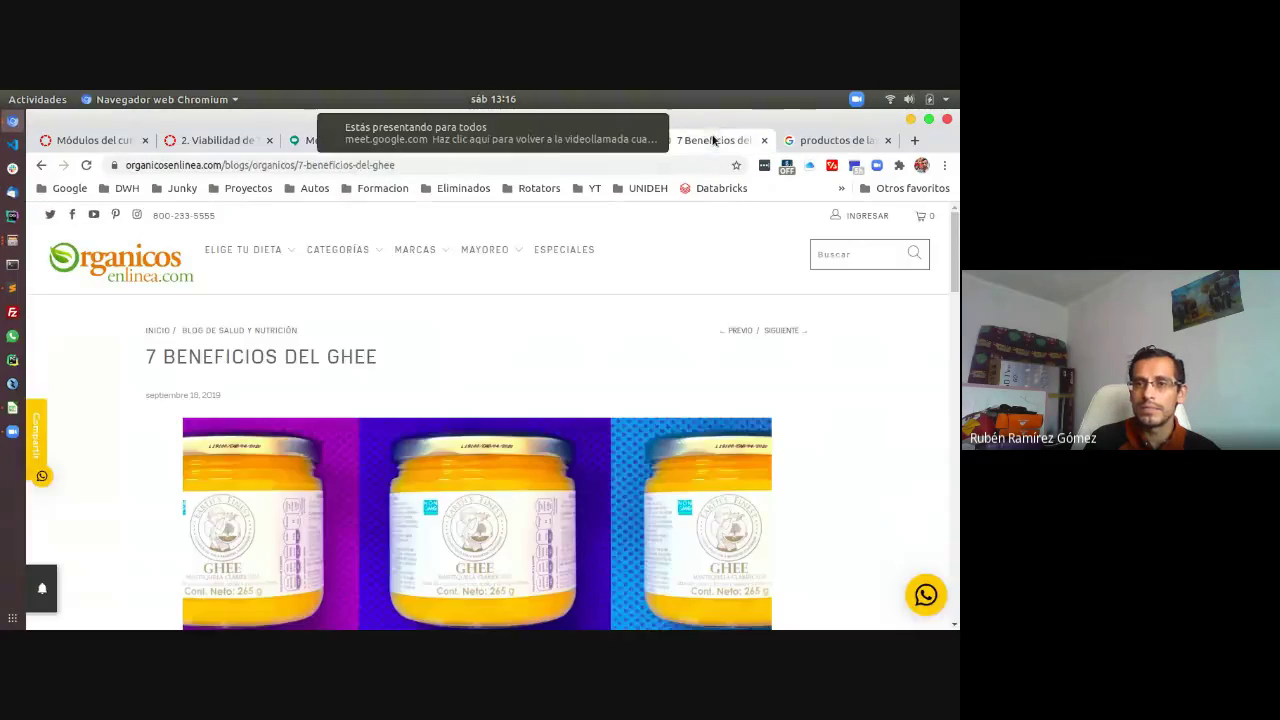
{"action": "left_click", "coordinate": [593, 141]}
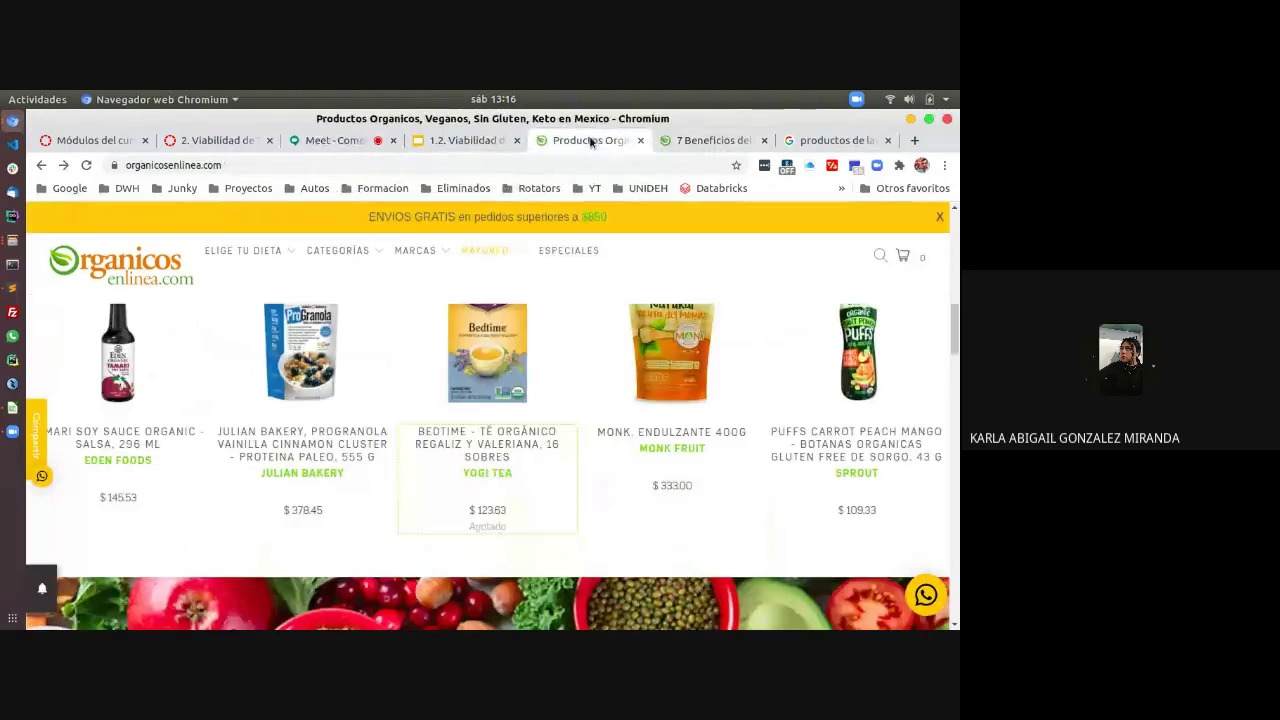
- Switch to LibreOffice Calc, review the keyword rows without a noted placement, and select the keyword and sales estimate range A2:D12
{"action": "left_click", "coordinate": [12, 407]}
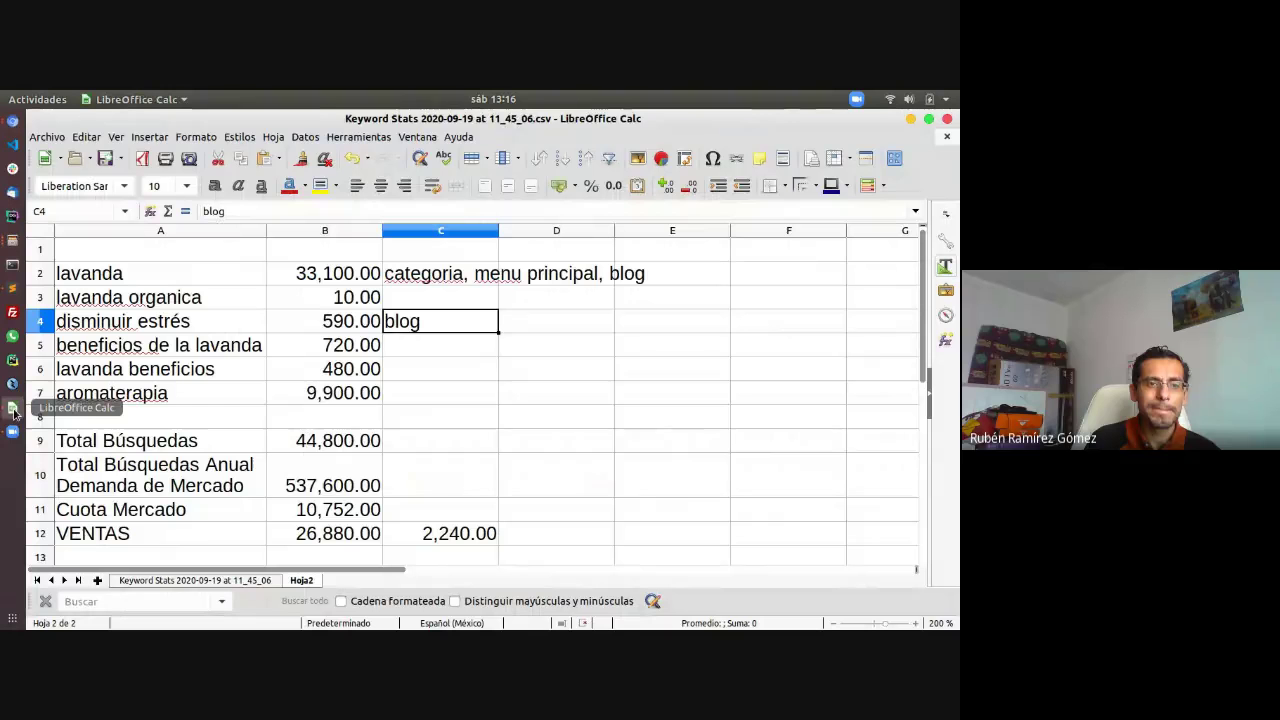
{"action": "left_click", "coordinate": [366, 330]}
{"action": "left_click", "coordinate": [370, 369]}
{"action": "left_click", "coordinate": [480, 394]}
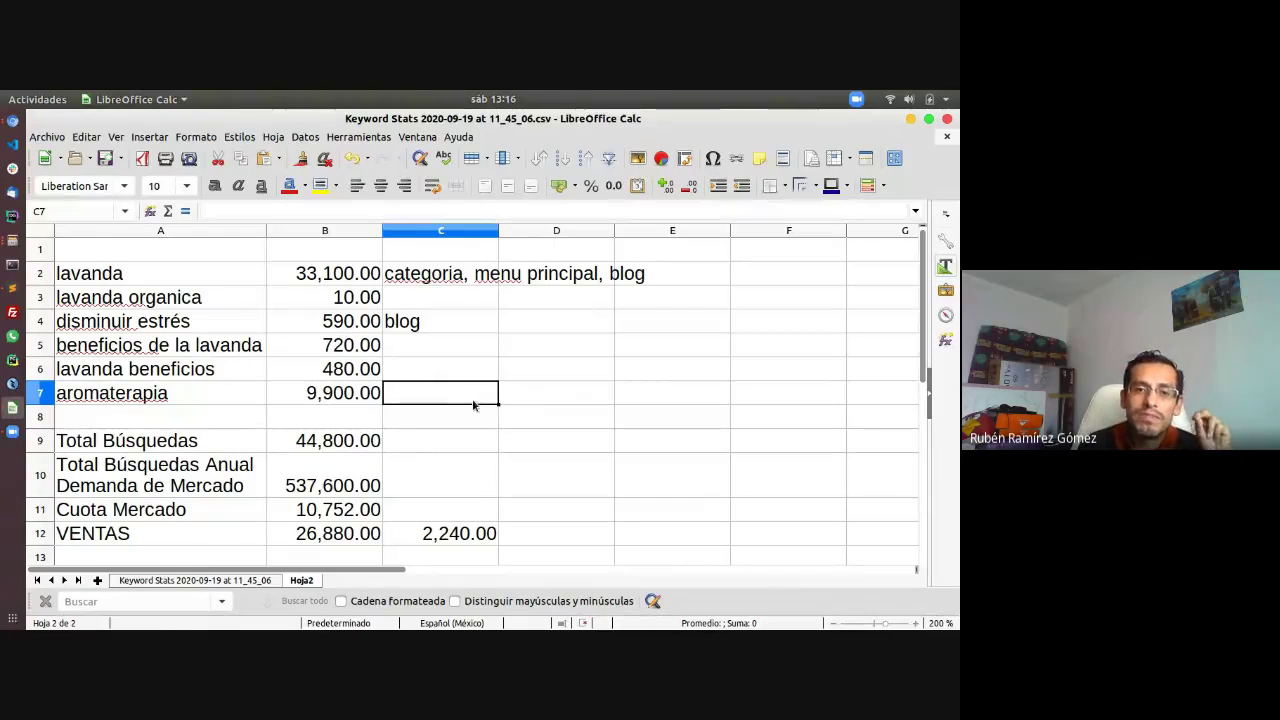
{"action": "left_click_drag", "start_coordinate": [124, 280], "coordinate": [605, 543]}
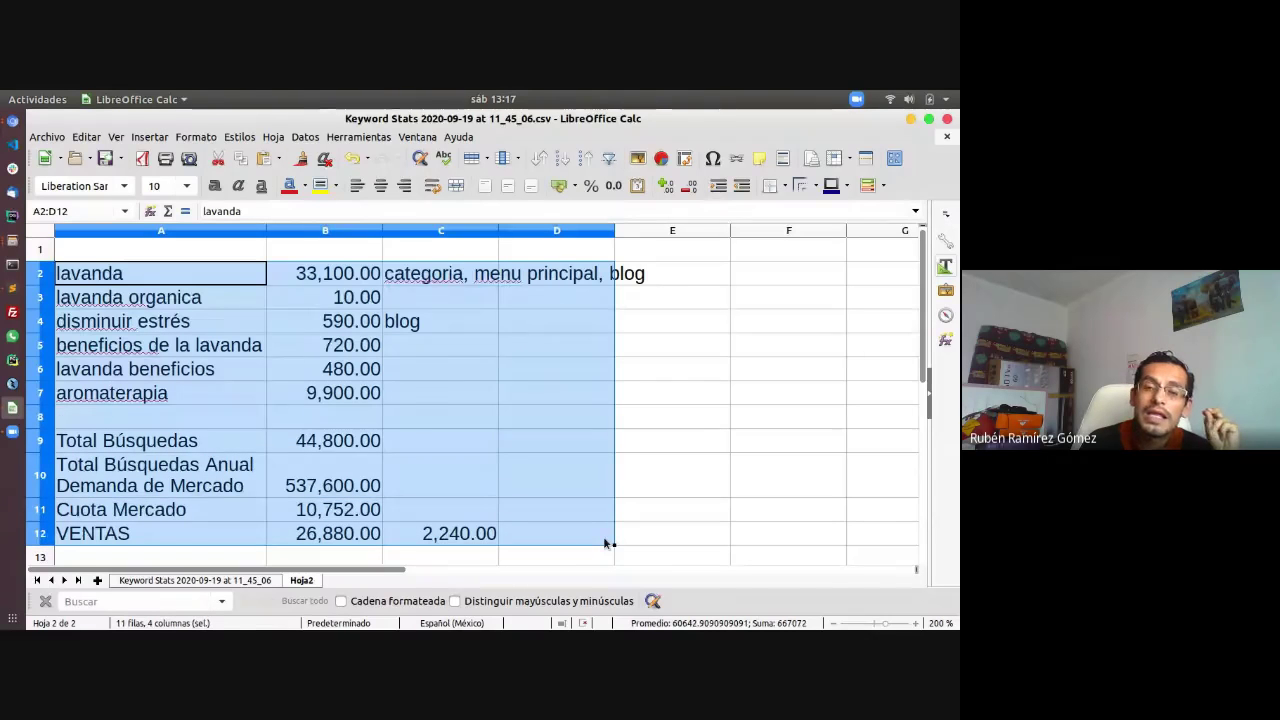
- Switch to Chromium, open the presentation "1.2. Viabilidad de Tiendas Online" and present the slide "Análisis de la Competencia" in full screen
{"action": "left_click", "coordinate": [12, 122]}
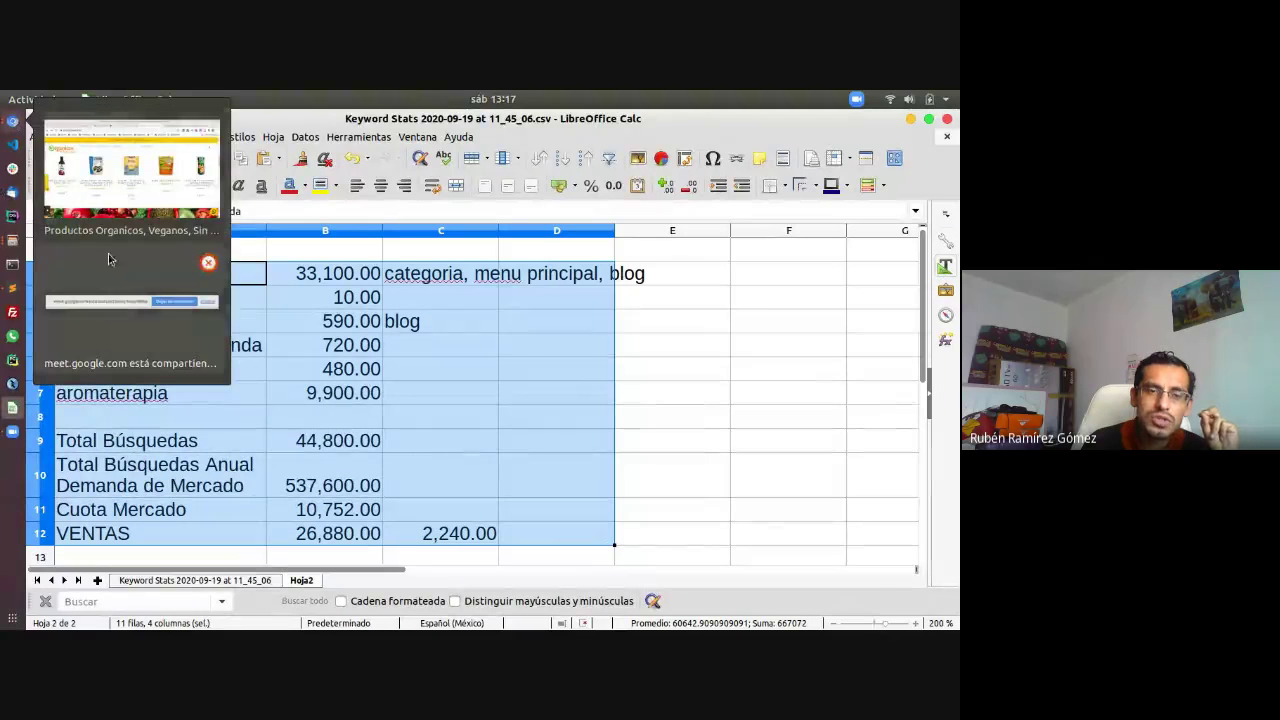
{"action": "left_click", "coordinate": [134, 194]}
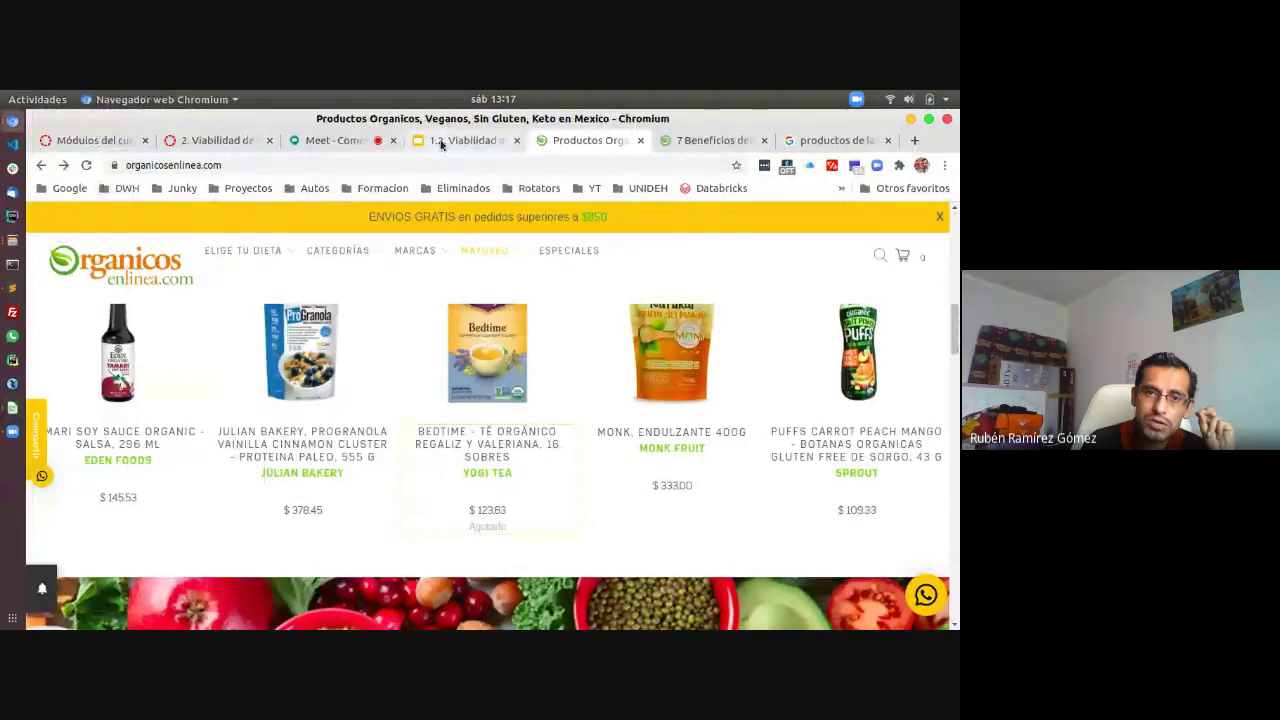
{"action": "left_click", "coordinate": [443, 141]}
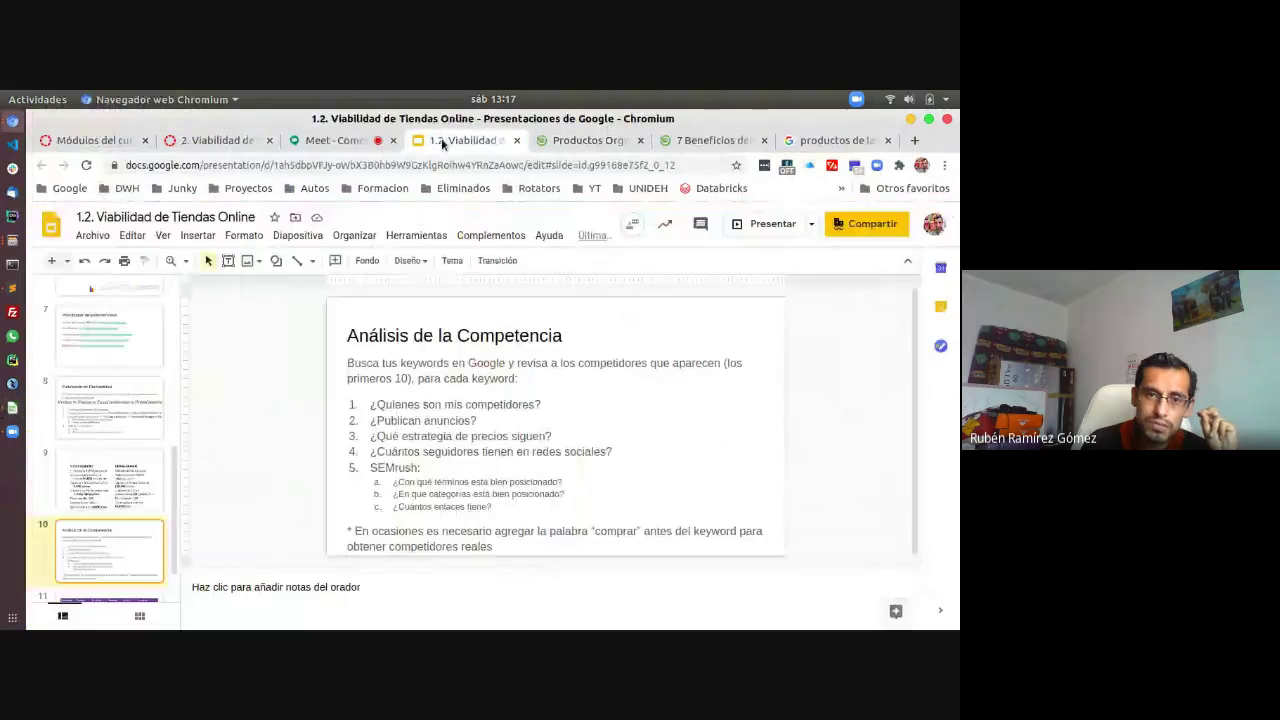
{"action": "left_click", "coordinate": [765, 224]}
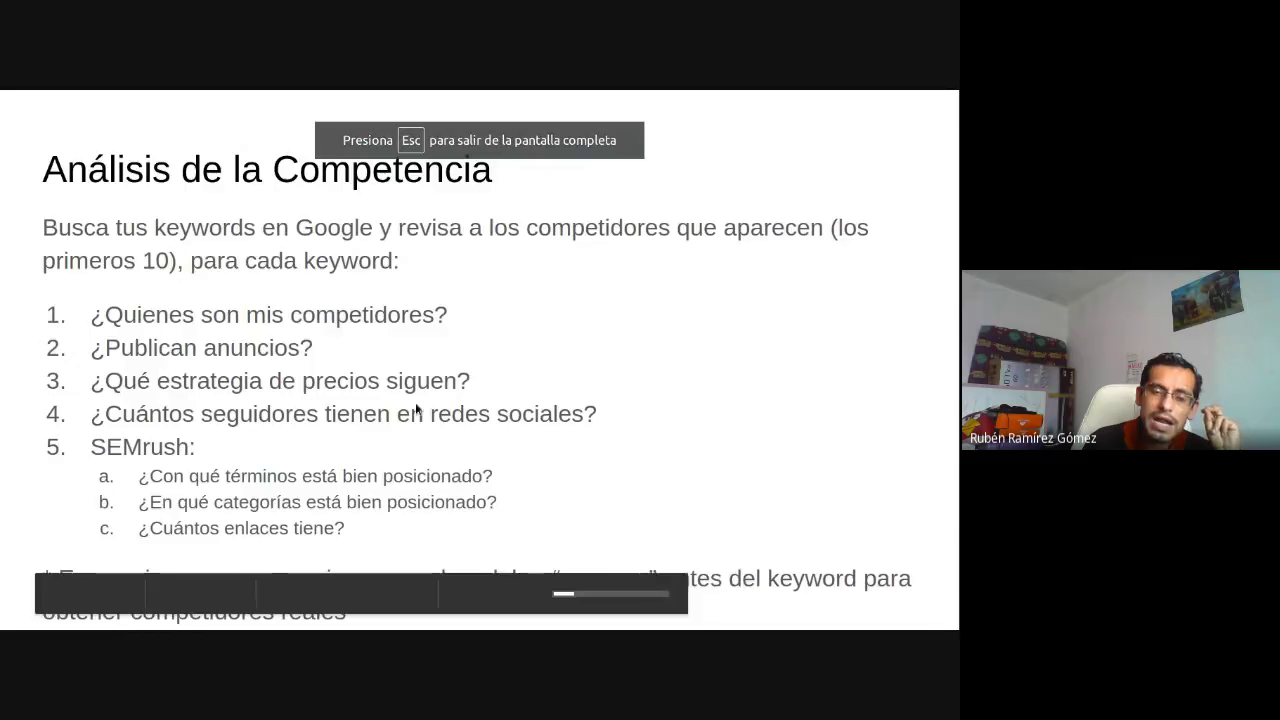